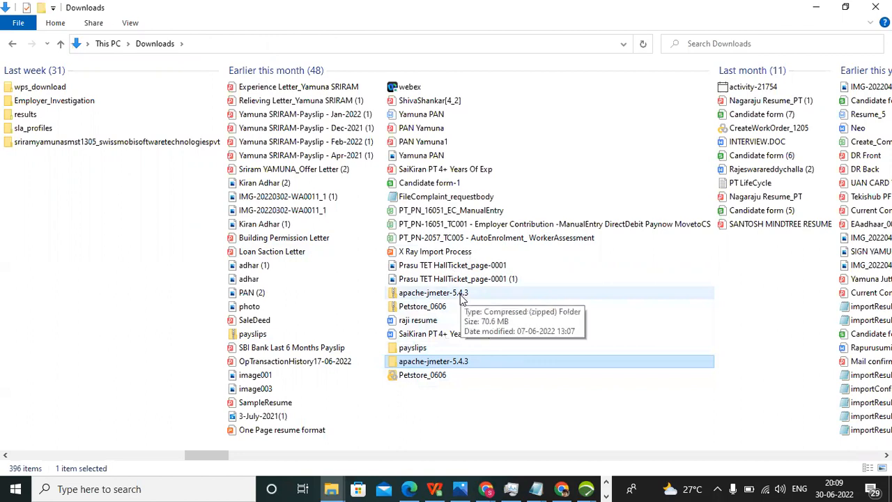
- Open the apache-jmeter-5.4.3\apache-jmeter-5.4.3\bin folder, then return to the Petstore2906 test plan in JMeter
double_click(460, 367)
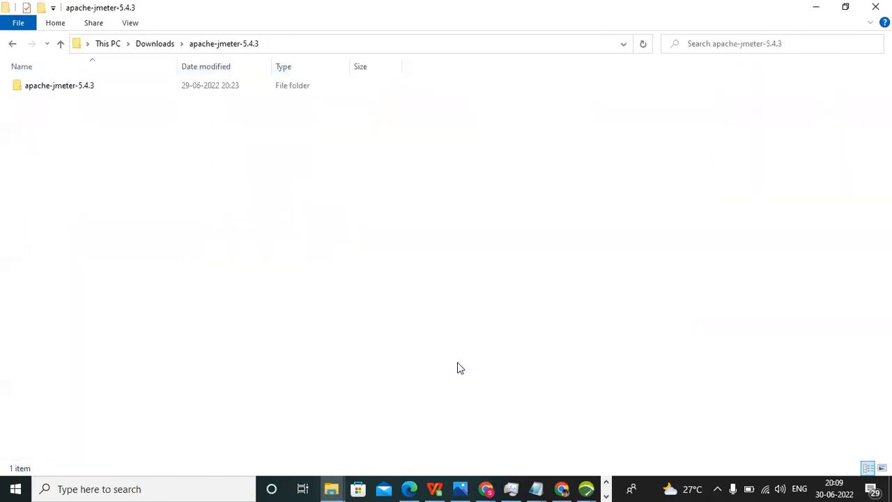
double_click(81, 91)
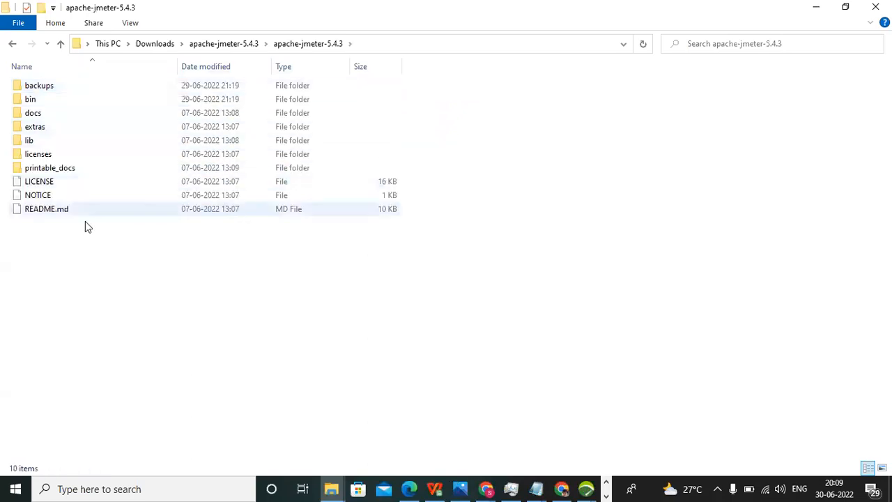
double_click(78, 103)
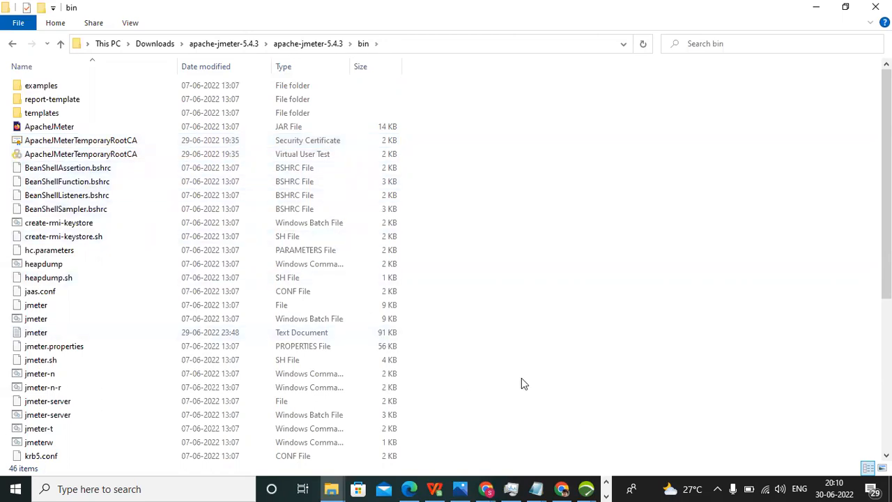
key("alt+Tab")
key("alt+Tab")
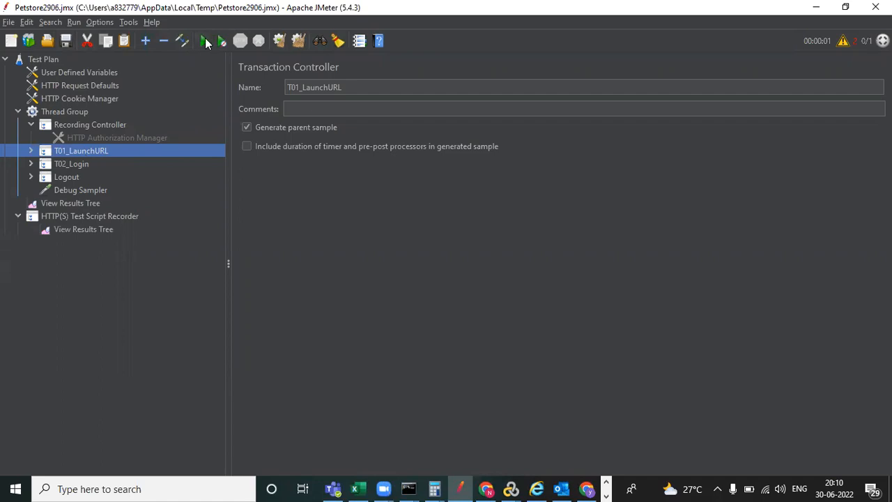
- Start then stop the HTTP(S) Test Script Recorder to generate its root CA certificate, returning to Explorer
left_click(106, 216)
left_click(497, 147)
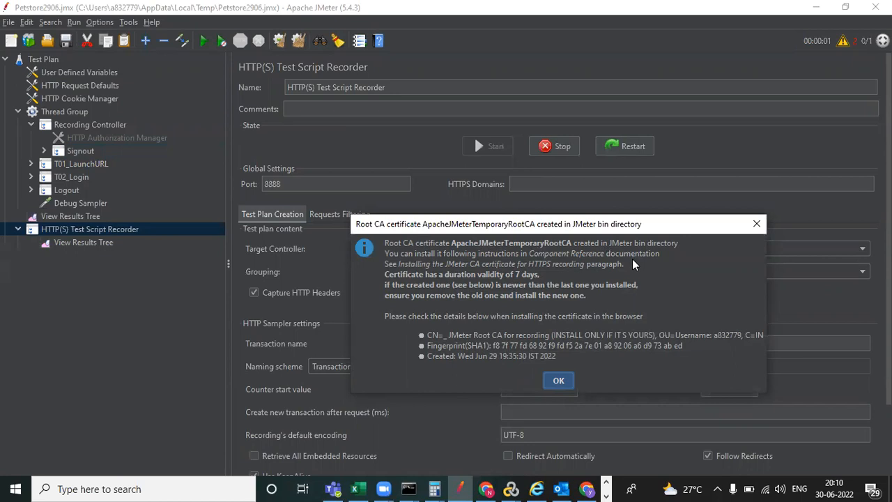
key("Return")
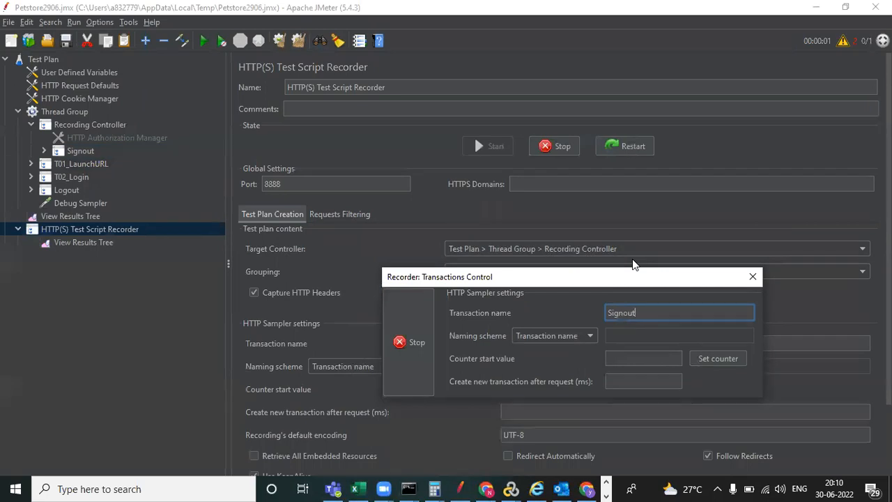
left_click(402, 354)
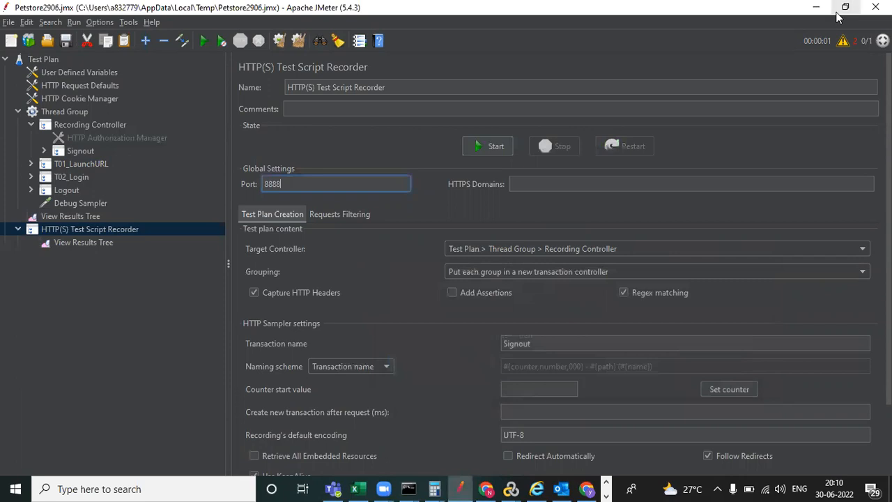
key("alt+Tab")
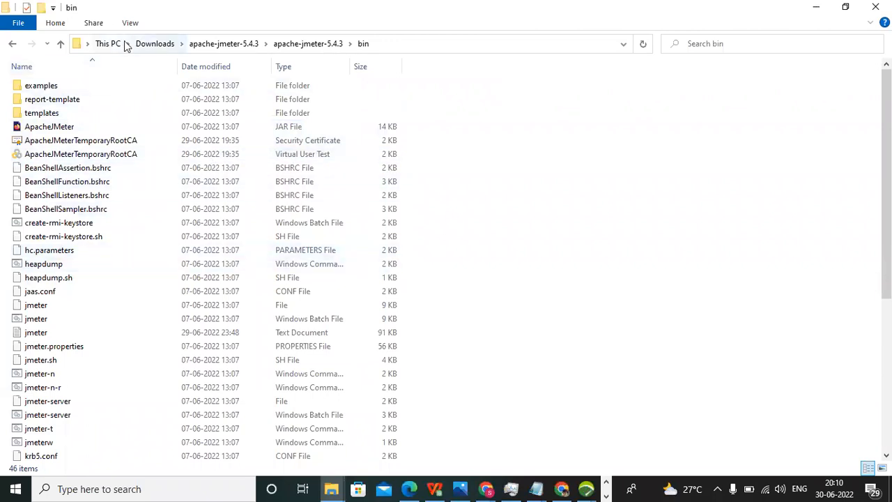
left_click(160, 44)
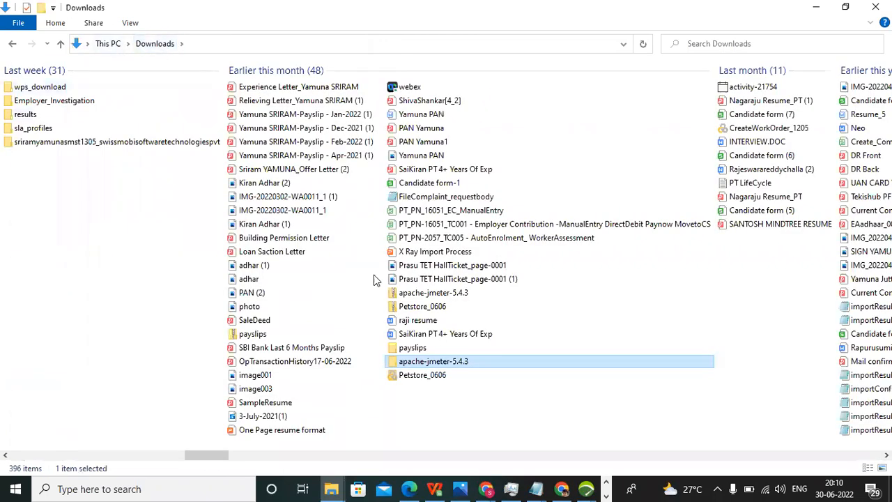
double_click(446, 362)
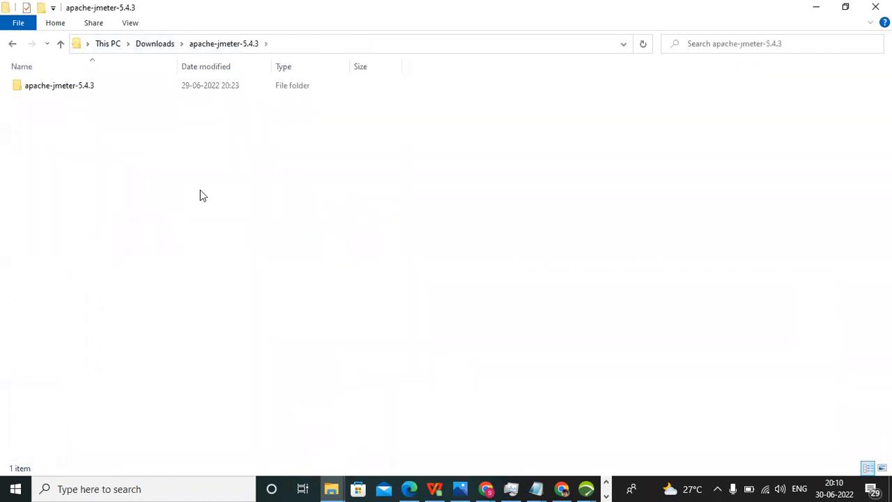
double_click(100, 85)
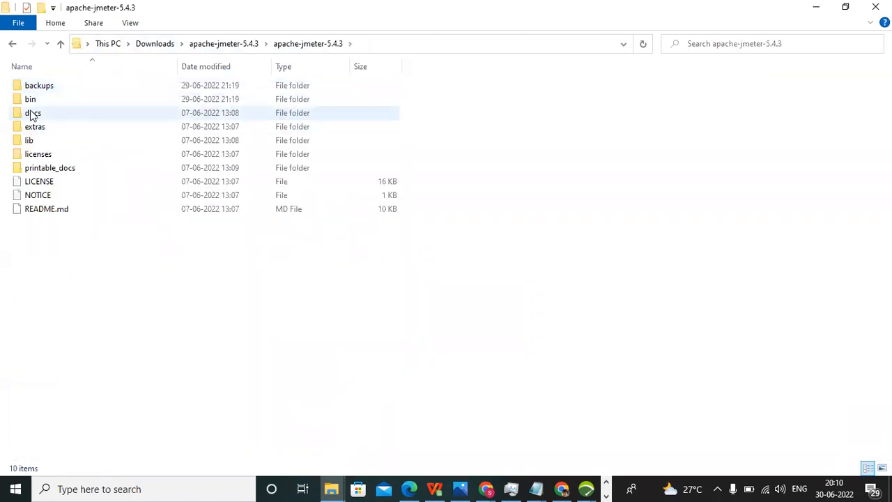
double_click(43, 98)
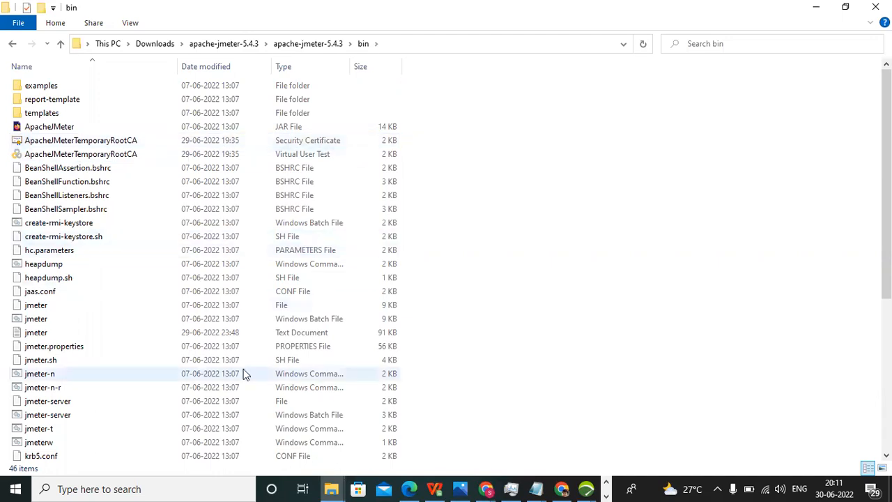
- Search 'inter' in Windows Search and launch Internet Explorer, closing the Edge window opened by mistake
left_click(130, 489)
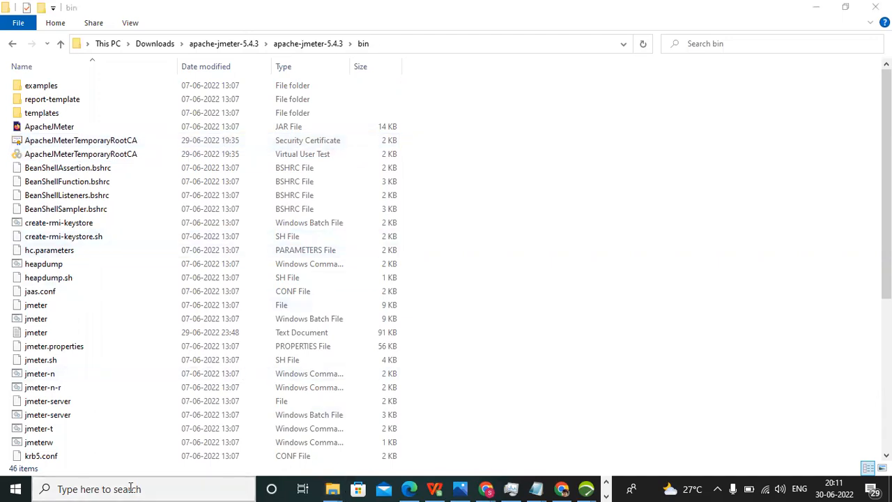
type("int")
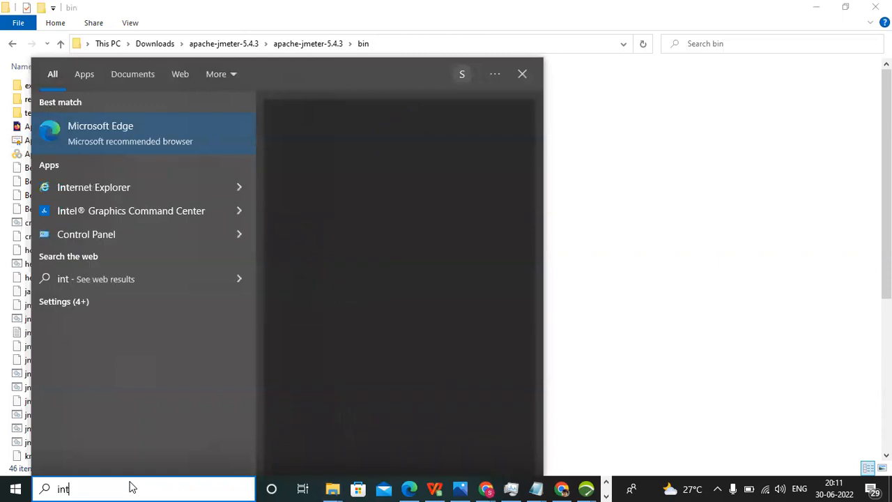
type("er")
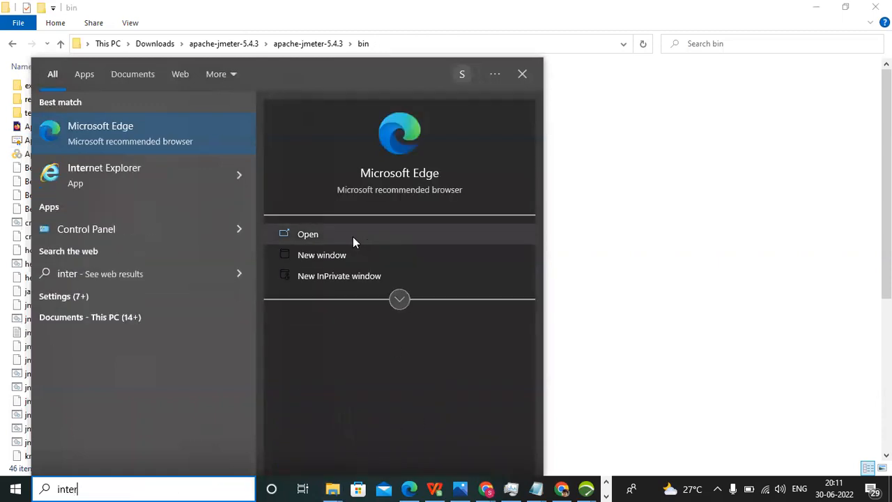
left_click(351, 236)
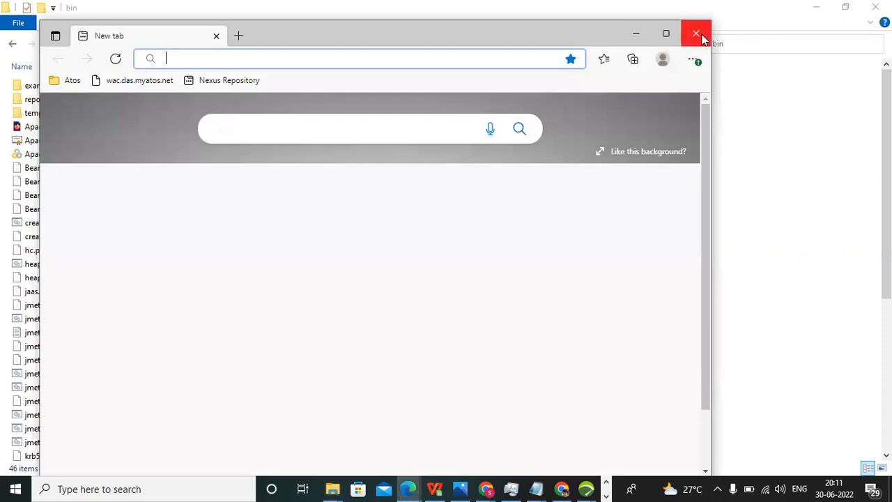
left_click(696, 33)
left_click(109, 486)
type("inter")
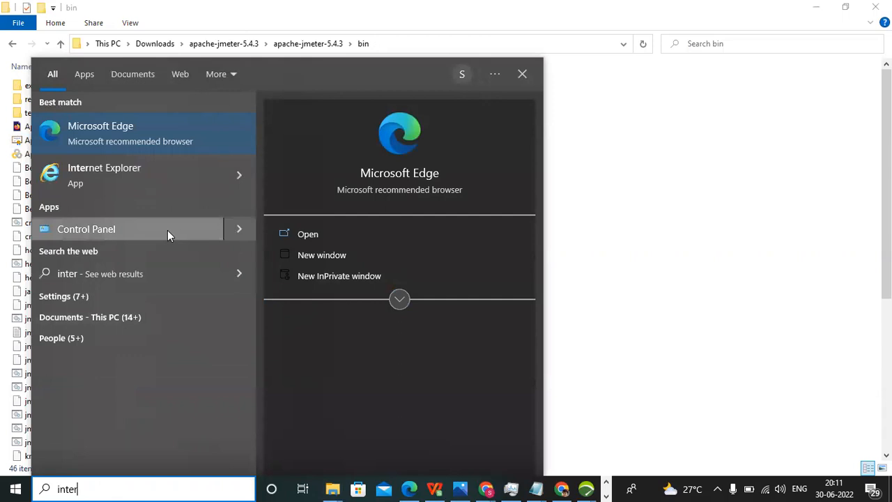
left_click(238, 175)
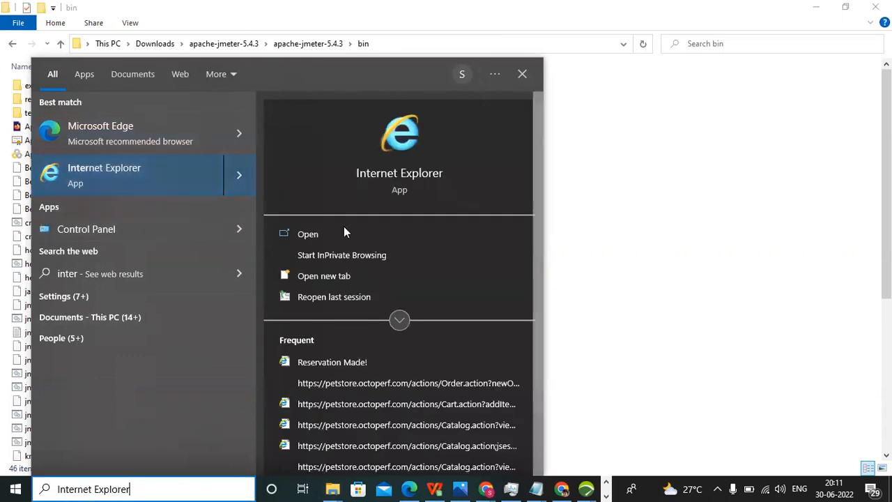
left_click(346, 230)
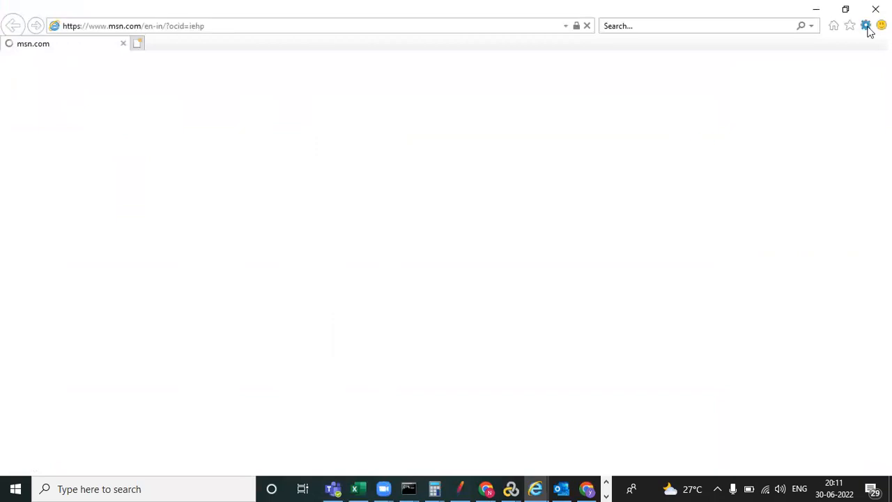
- Show Internet Options' certificates on the Trusted Root Certification Authorities tab and select the JMeter Root CA
left_click(867, 29)
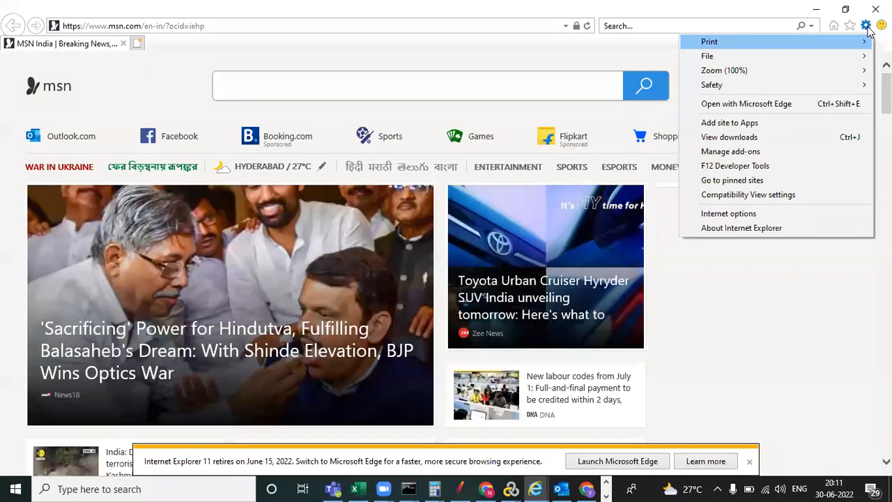
left_click(742, 218)
left_click_drag(171, 16, 389, 47)
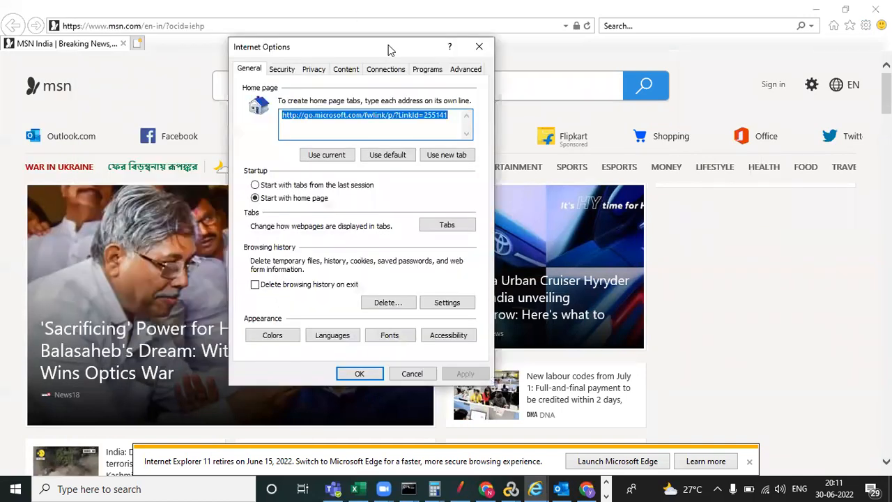
left_click(349, 71)
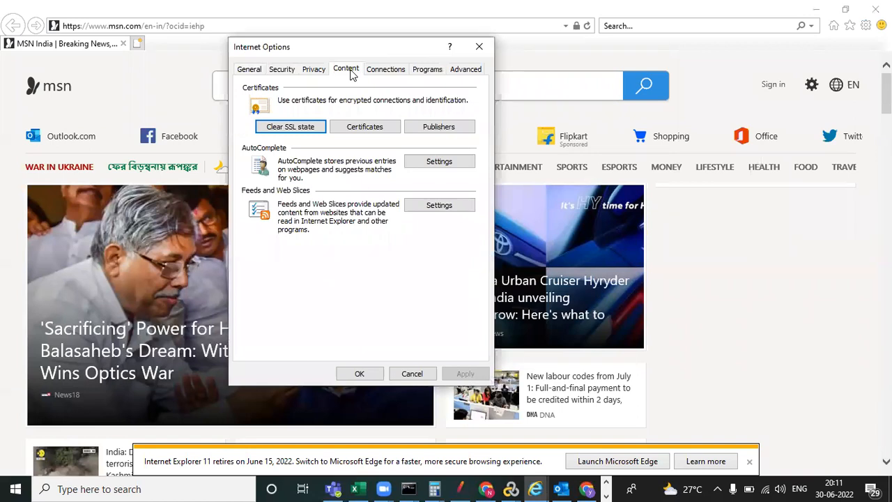
left_click(366, 128)
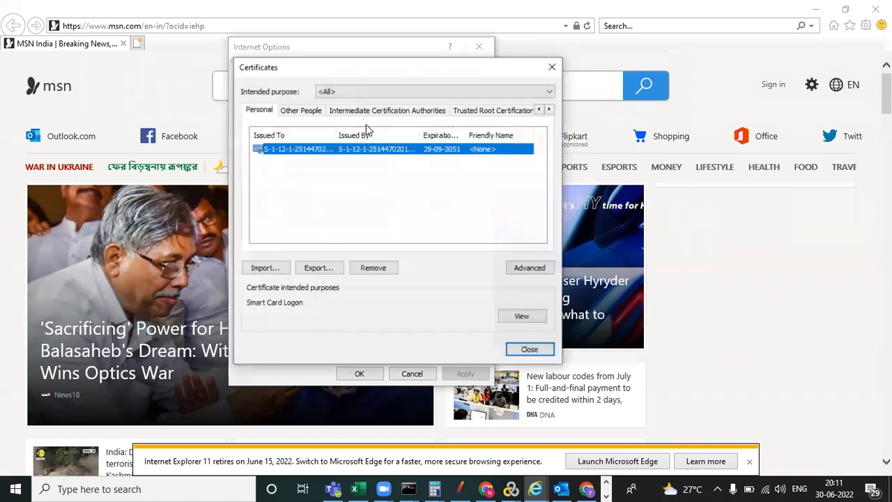
left_click(479, 111)
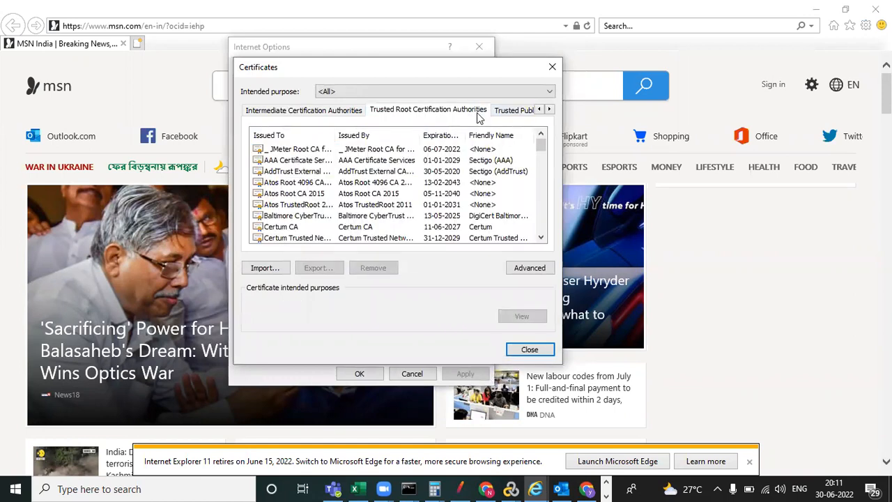
left_click(313, 149)
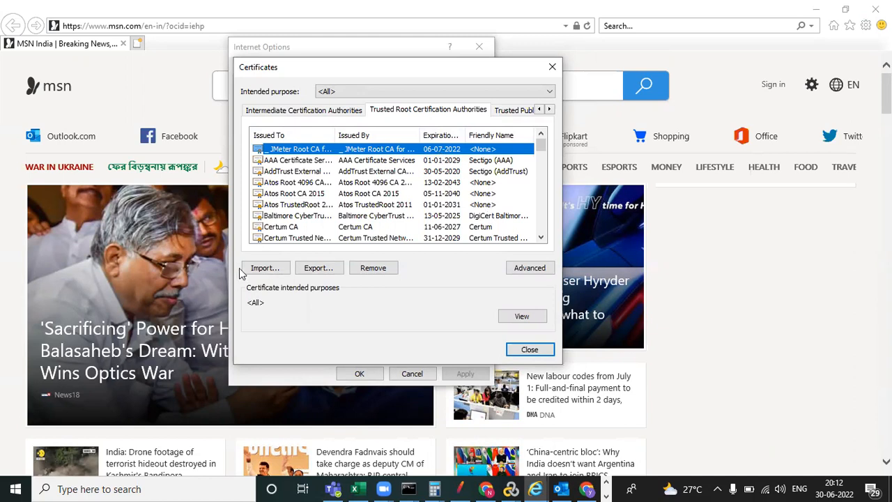
- Import the ApacheJMeterTemporaryRootCA certificate file through the Certificate Import Wizard and acknowledge success
left_click(274, 271)
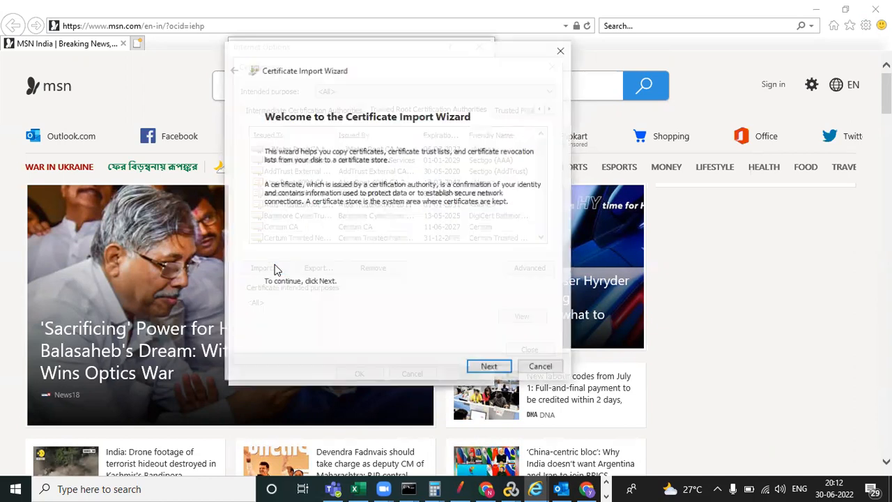
left_click(490, 368)
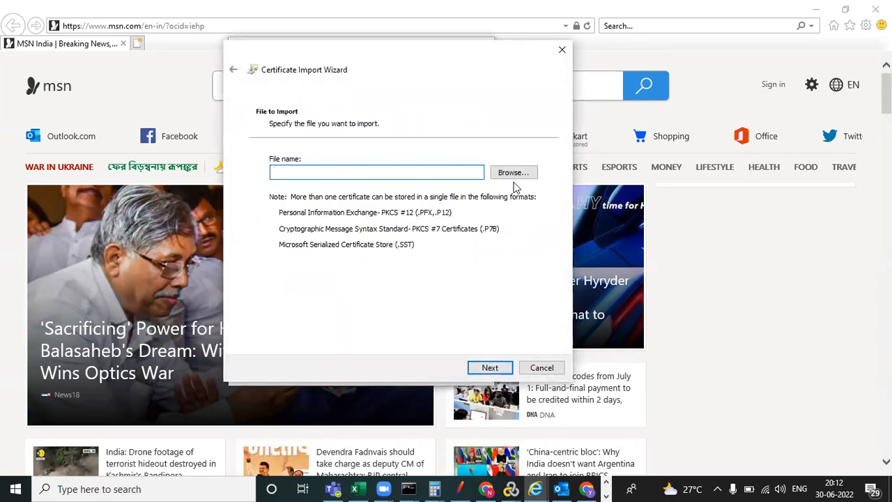
left_click(513, 174)
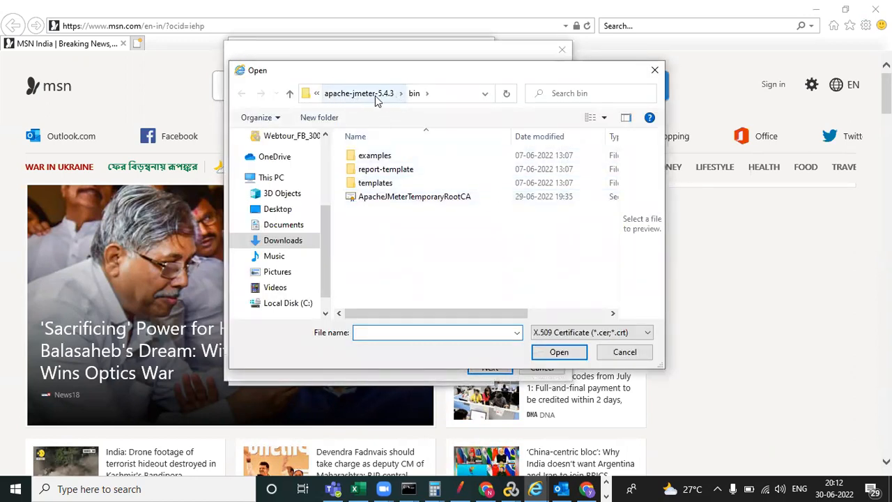
left_click(416, 200)
left_click(572, 353)
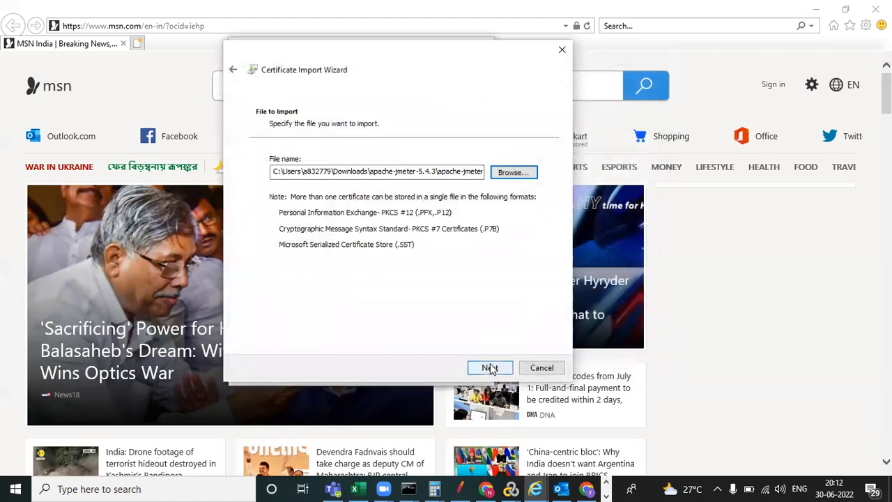
left_click(490, 367)
left_click(490, 367)
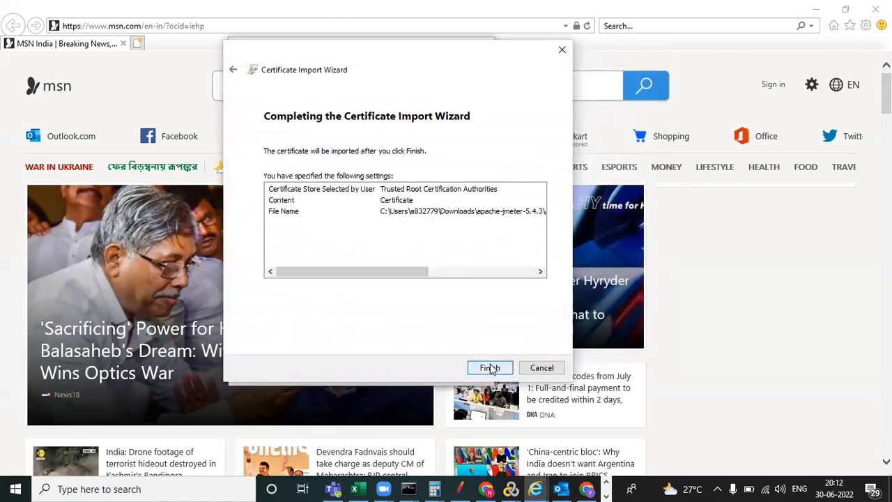
left_click(490, 367)
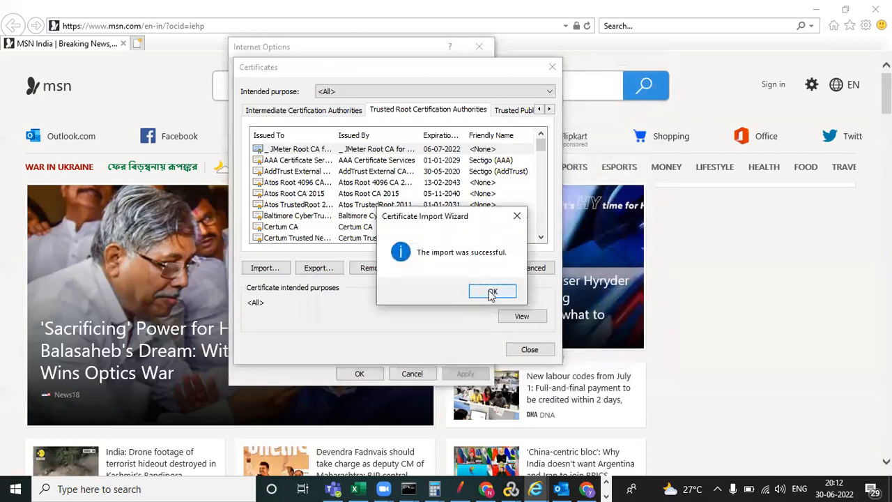
left_click(492, 292)
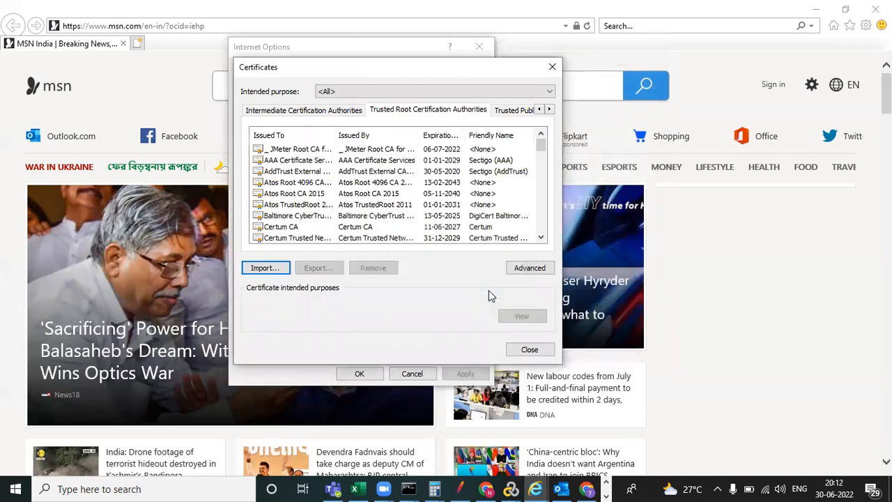
- Check the imported JMeter Root CA, then close Certificates and Internet Options
left_click(296, 149)
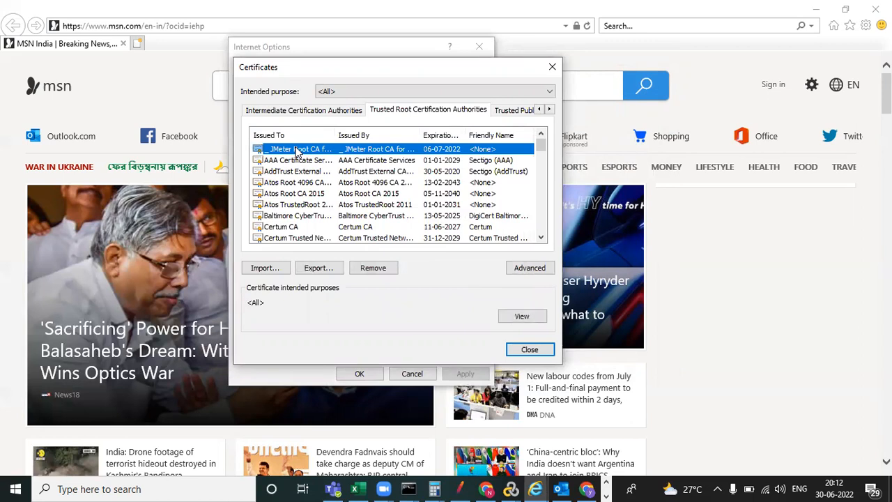
left_click(529, 350)
left_click(365, 373)
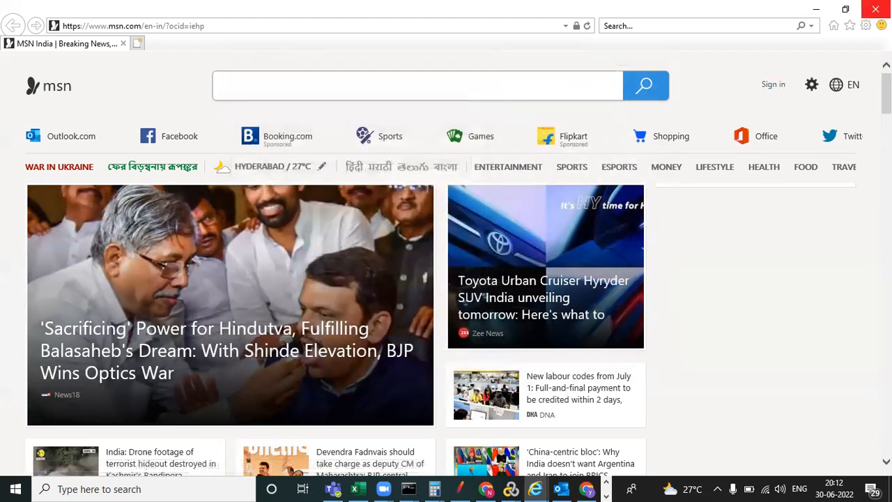
- Close Internet Explorer and search Chrome's settings for 'prox' to find the proxy entry
left_click(875, 9)
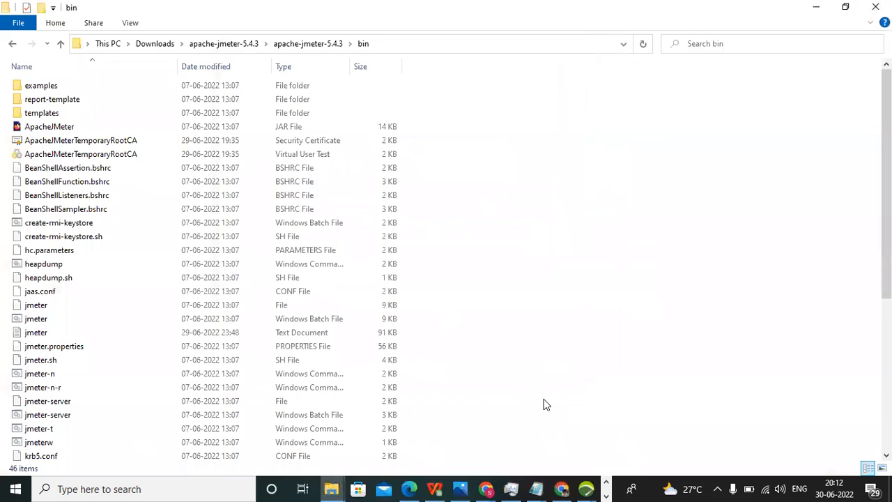
mouse_move(487, 488)
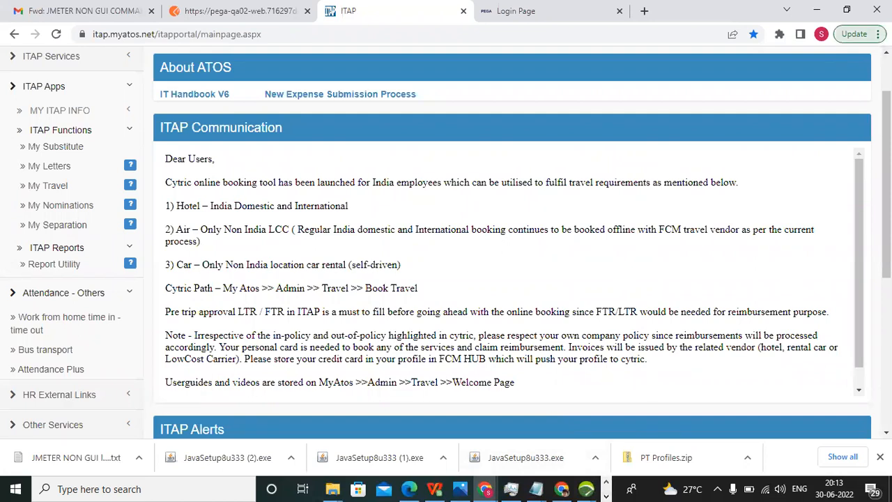
left_click(878, 34)
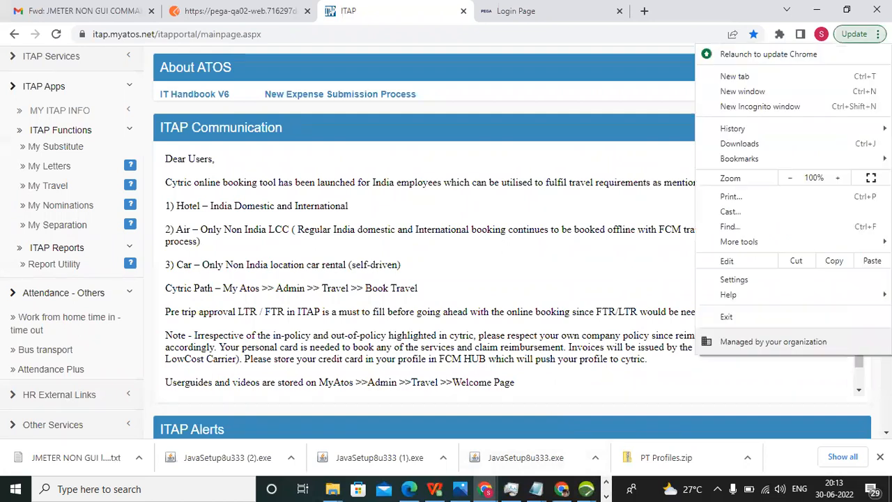
left_click(735, 280)
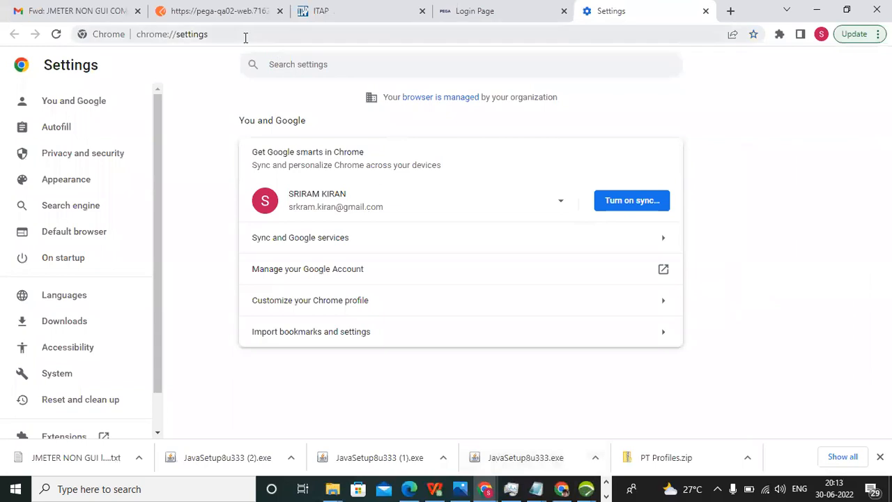
left_click(244, 34)
left_click(369, 64)
type("pro")
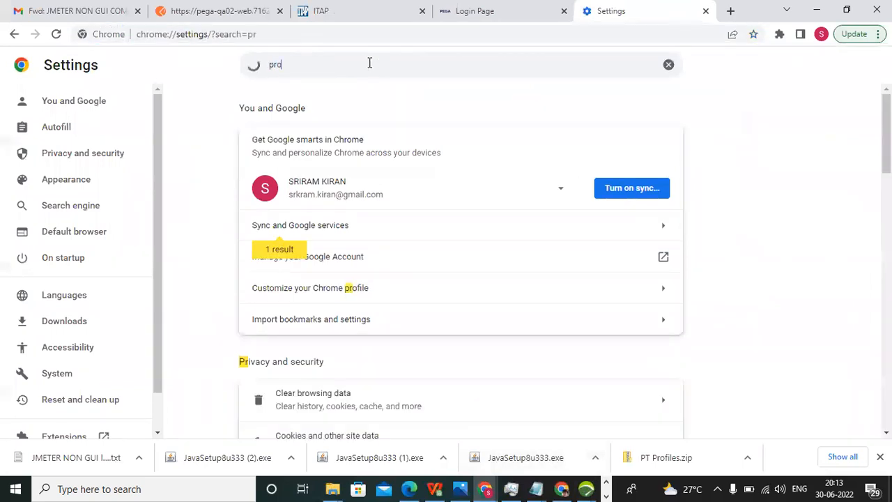
type("x")
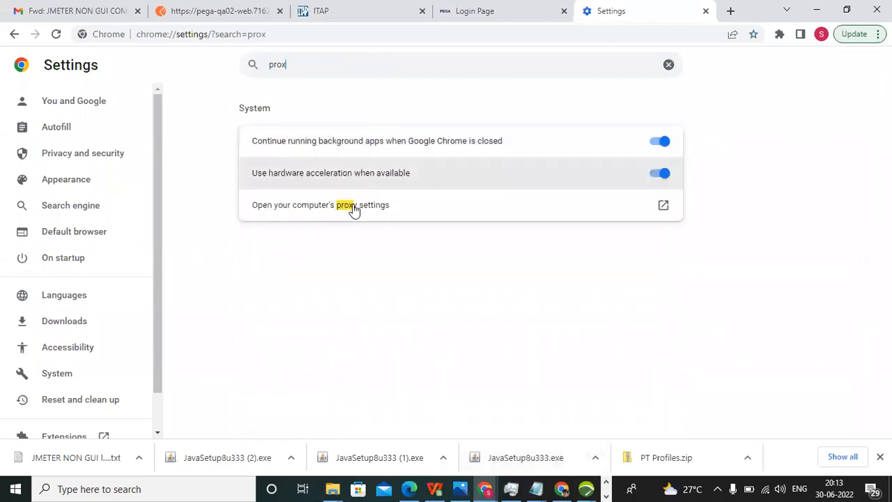
left_click(353, 206)
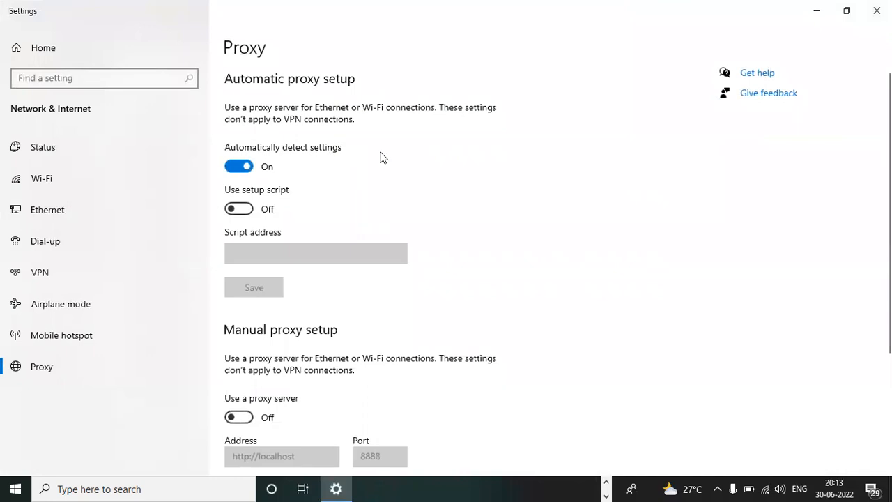
scroll(341, 239, "down", 3)
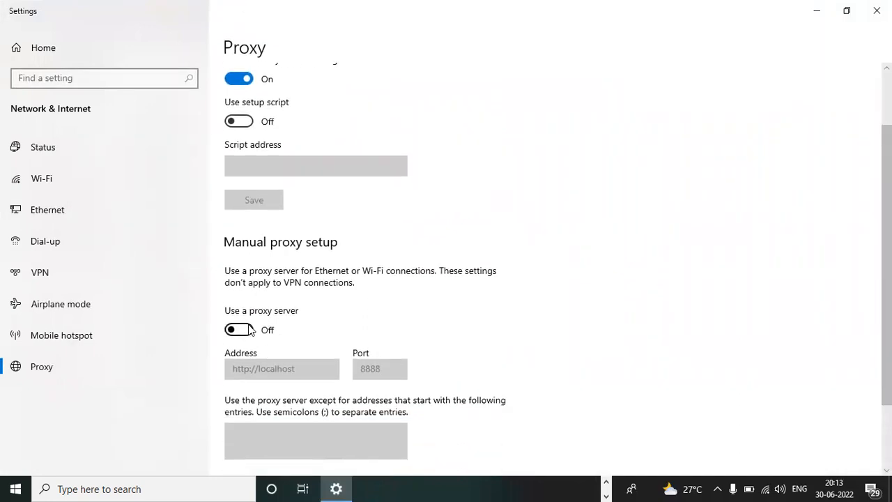
left_click(245, 79)
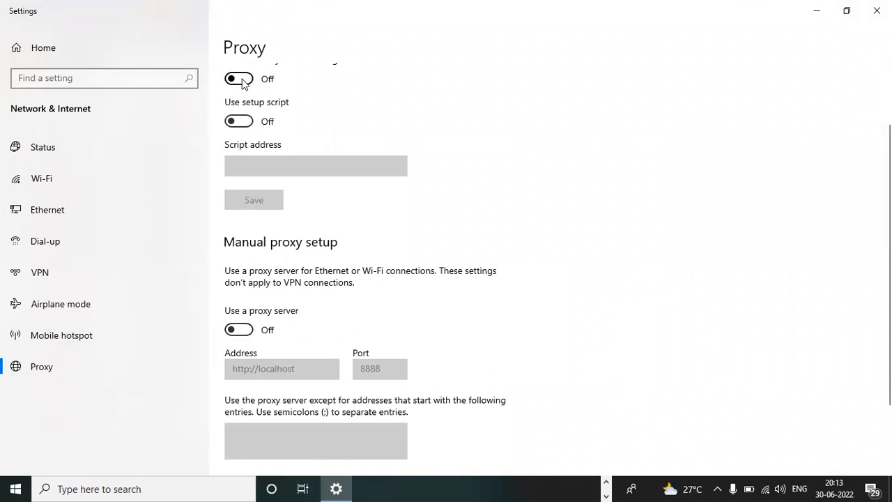
left_click(246, 329)
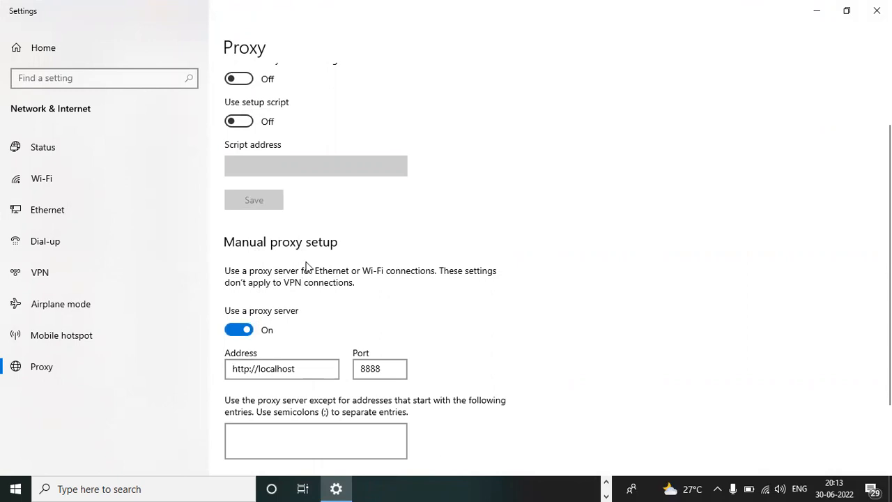
left_click(306, 370)
left_click_drag(306, 370, 230, 369)
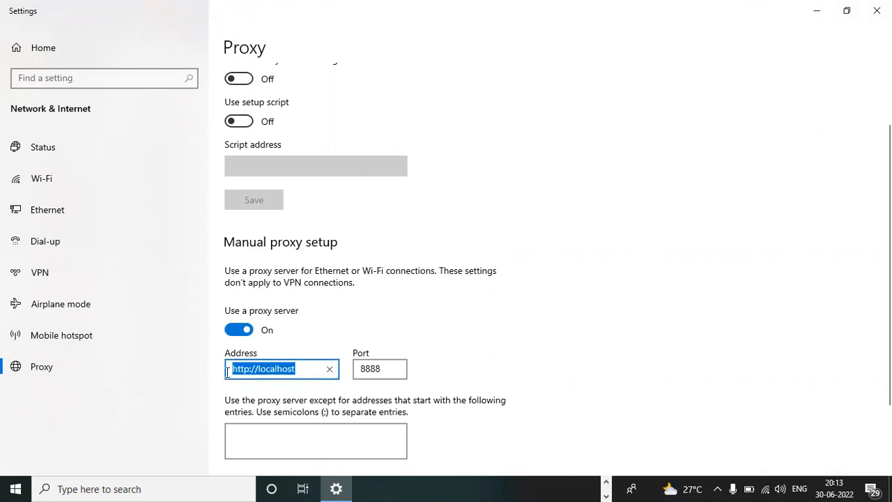
left_click(389, 370)
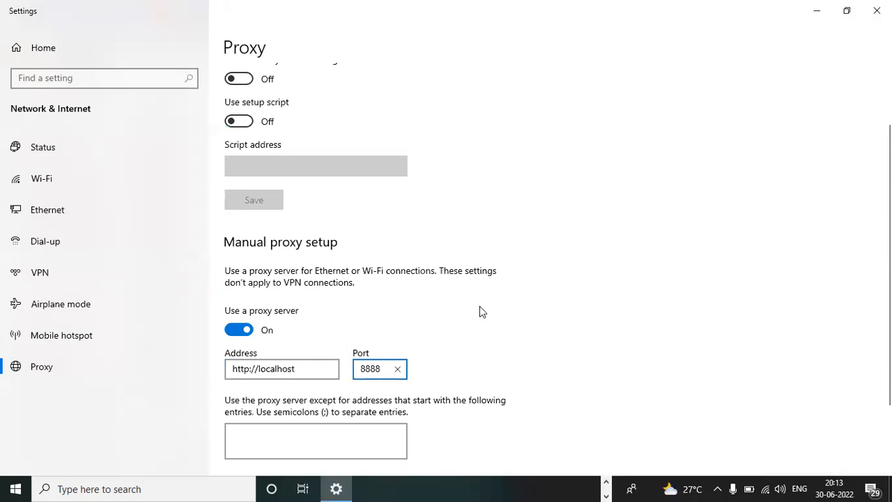
- Compare the proxy port 8888 against the JMeter recorder's port
key("alt+Tab")
key("alt+Tab")
key("alt+Tab")
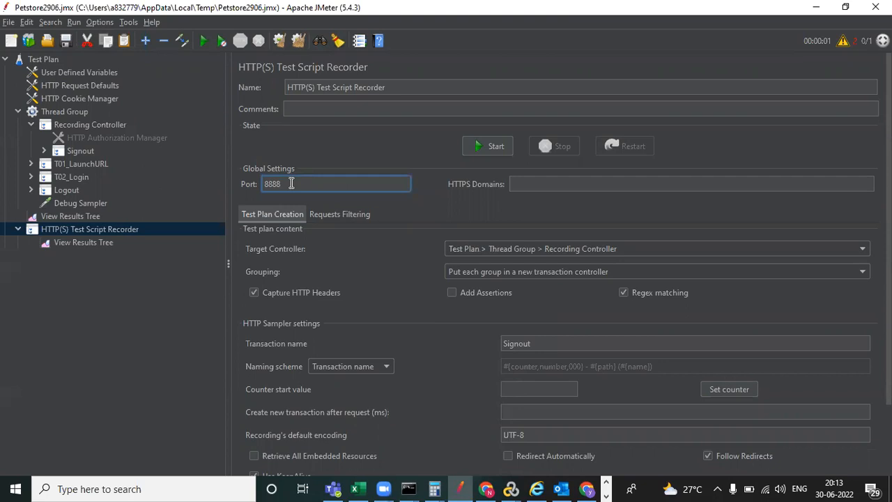
key("alt+Tab")
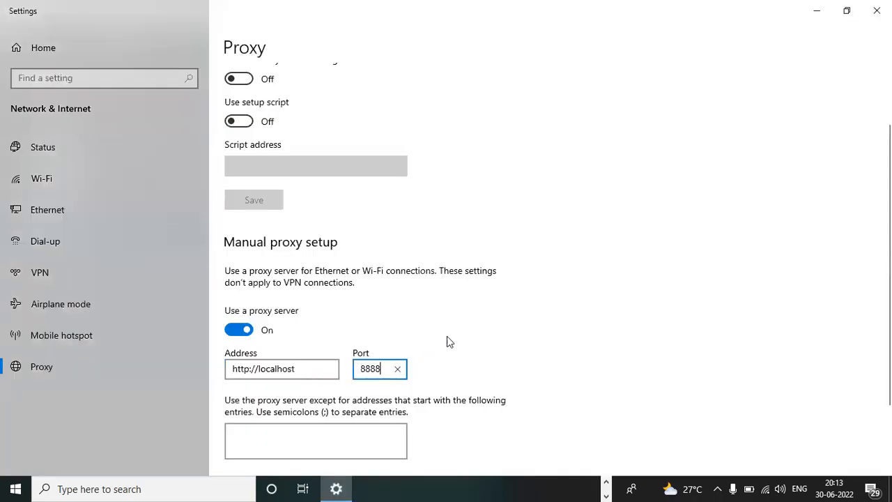
key("alt+Tab")
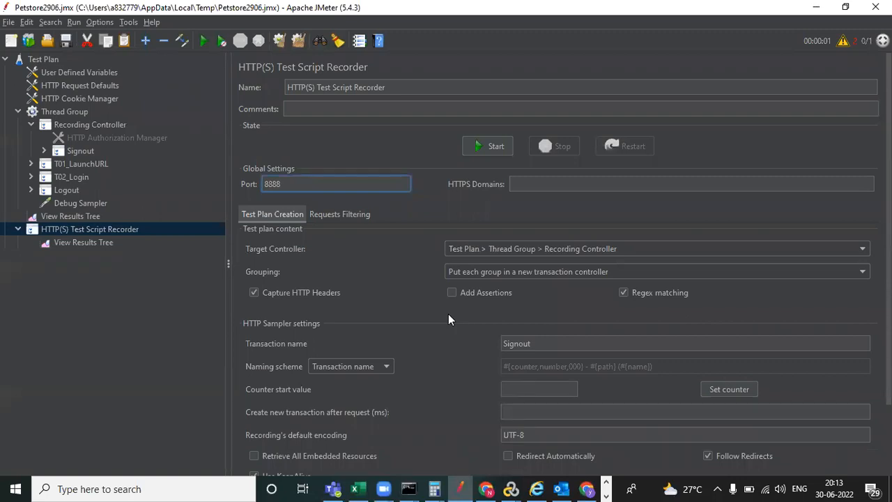
key("alt+Tab")
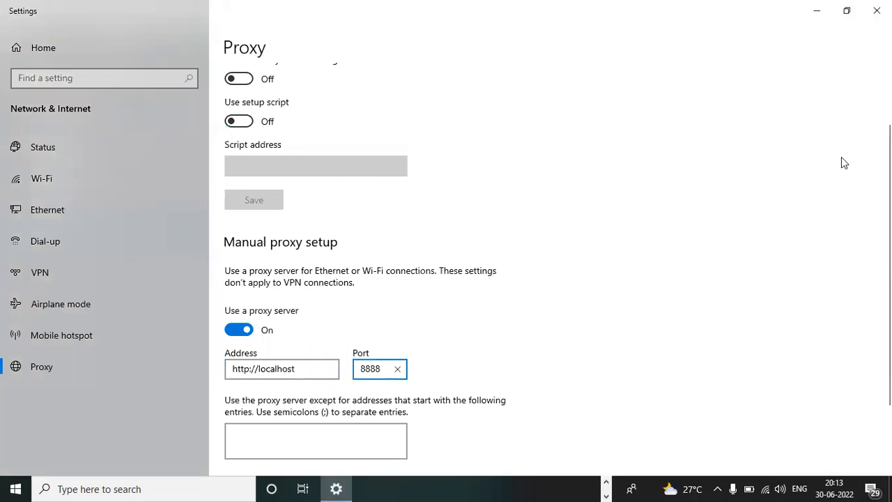
- Re-enable automatic proxy detection, turn the manual proxy off, and close Settings
scroll(841, 162, "up", 3)
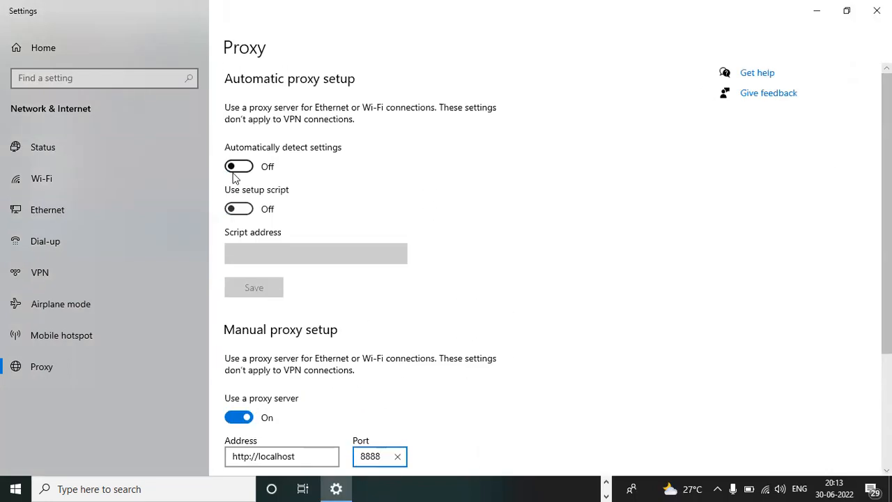
left_click(240, 170)
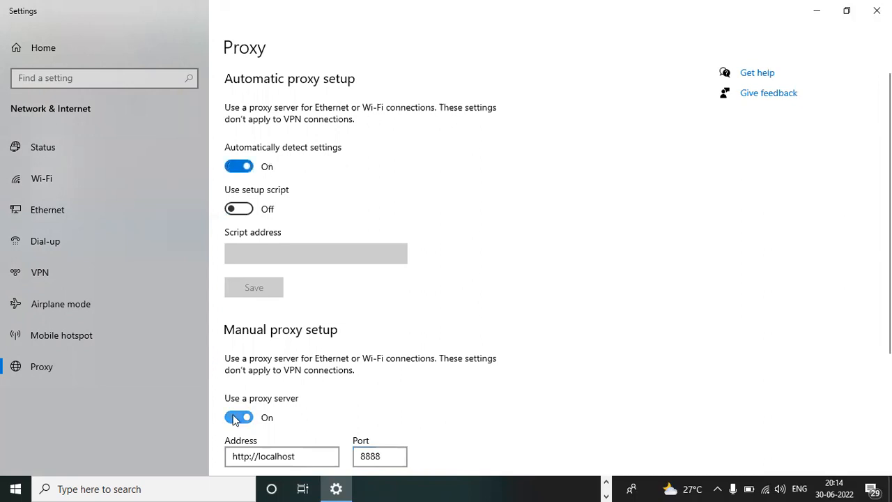
left_click(235, 418)
scroll(318, 455, "down", 3)
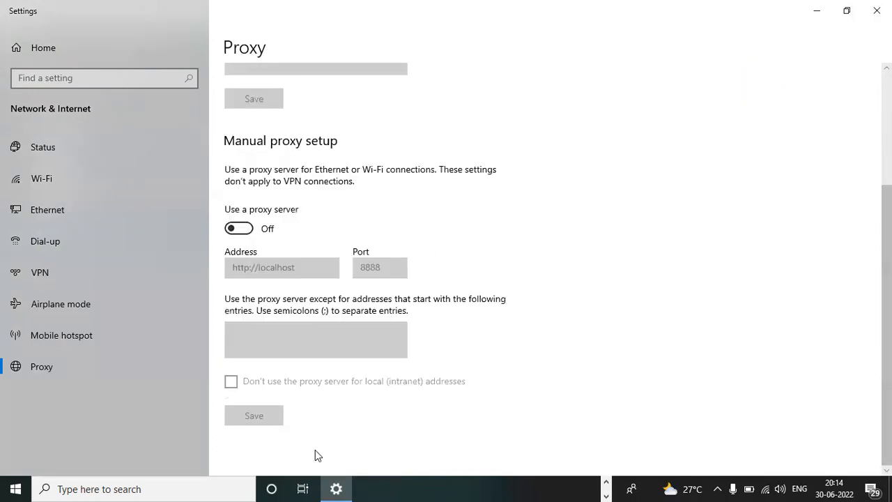
left_click(877, 10)
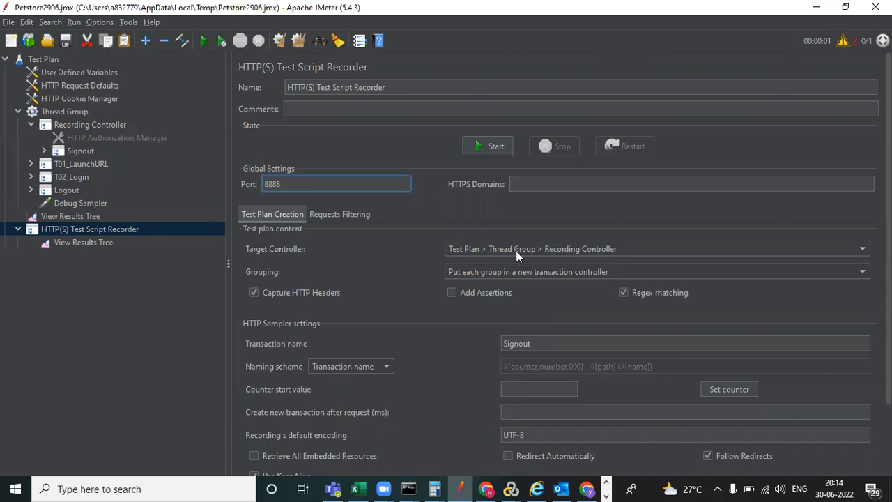
- Review the Test Plan, HTTP(S) Test Script Recorder, Thread Group and Recording Controller settings
left_click(44, 61)
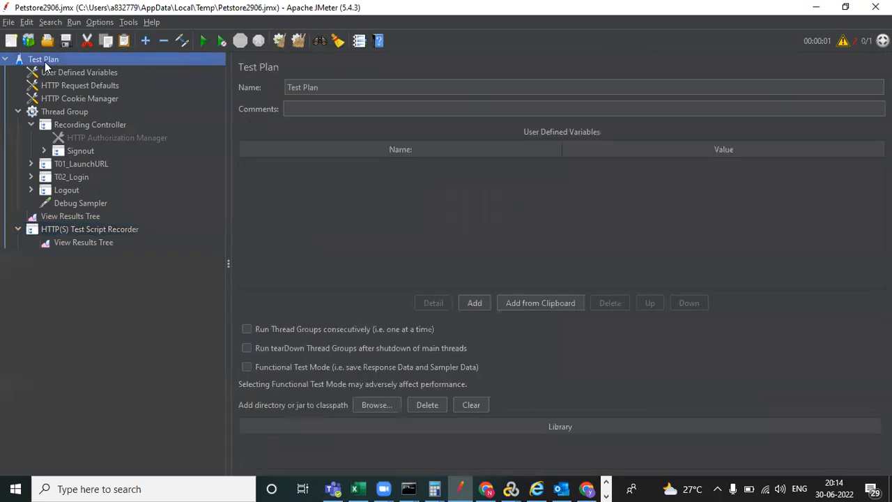
left_click(108, 230)
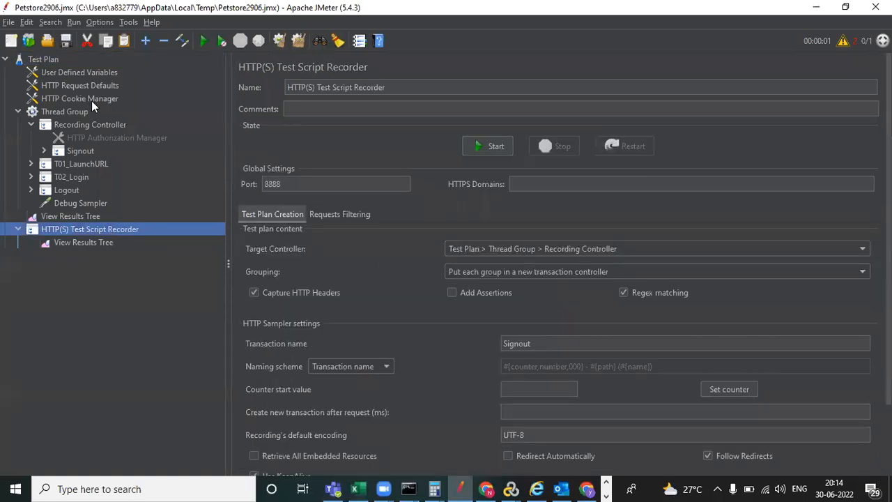
left_click(70, 113)
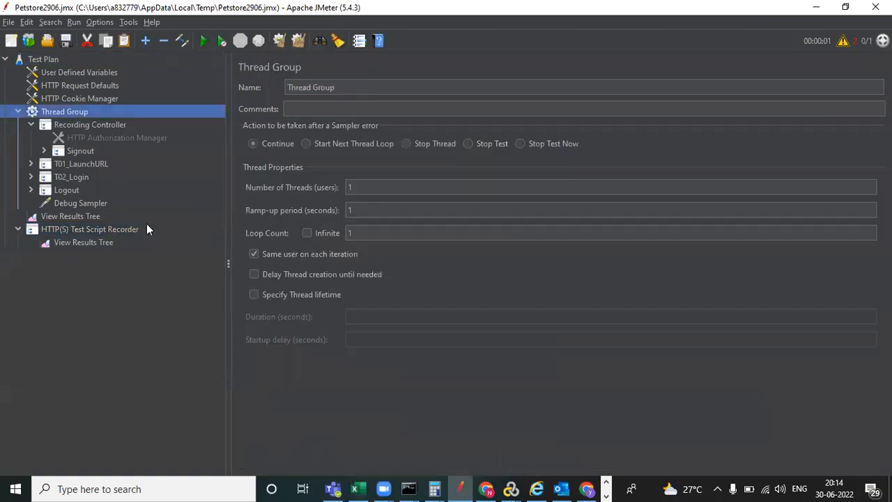
left_click(84, 231)
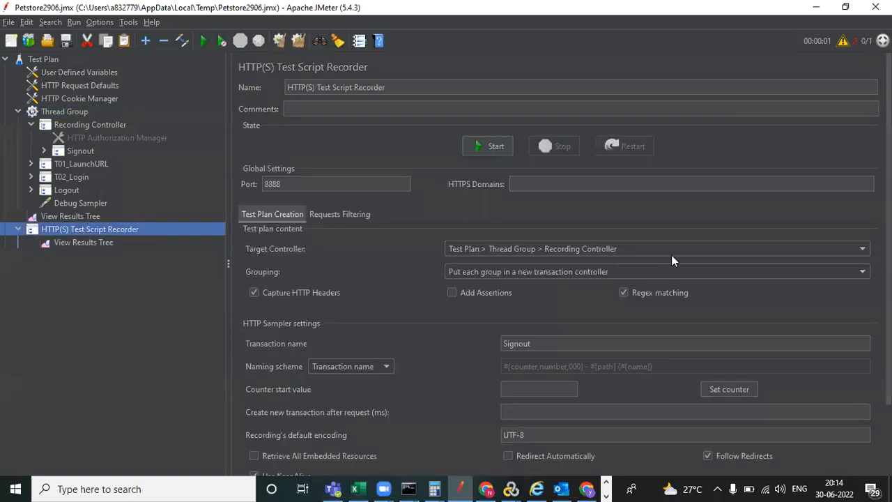
left_click(77, 123)
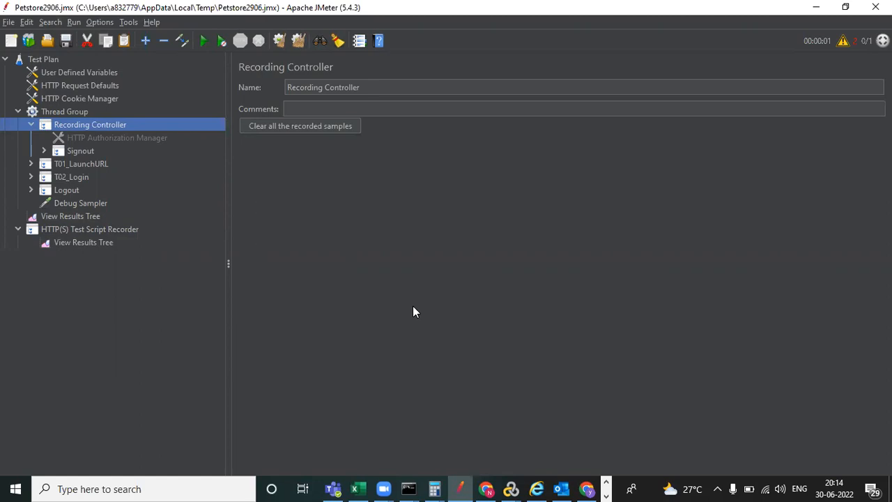
- Expand Logout and the Signout transaction, then open the Signout-341 request
left_click(43, 150)
left_click(44, 151)
left_click(31, 190)
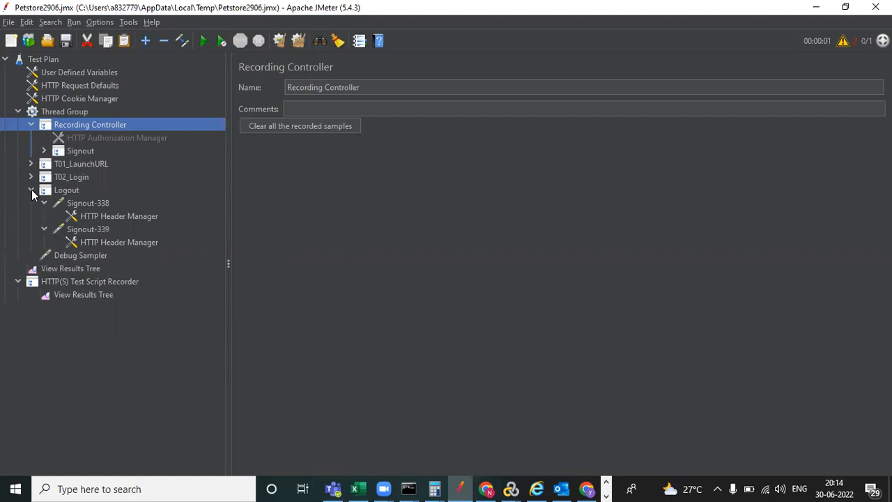
left_click(31, 189)
left_click(31, 190)
left_click(42, 150)
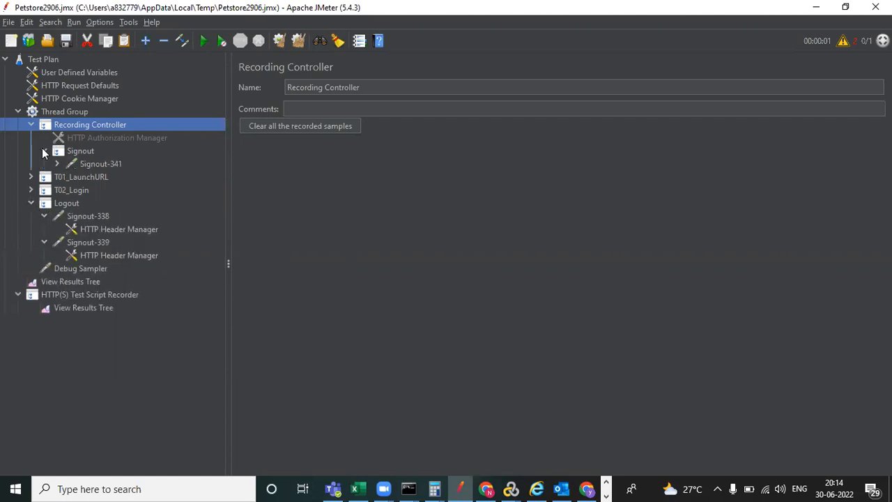
left_click(103, 163)
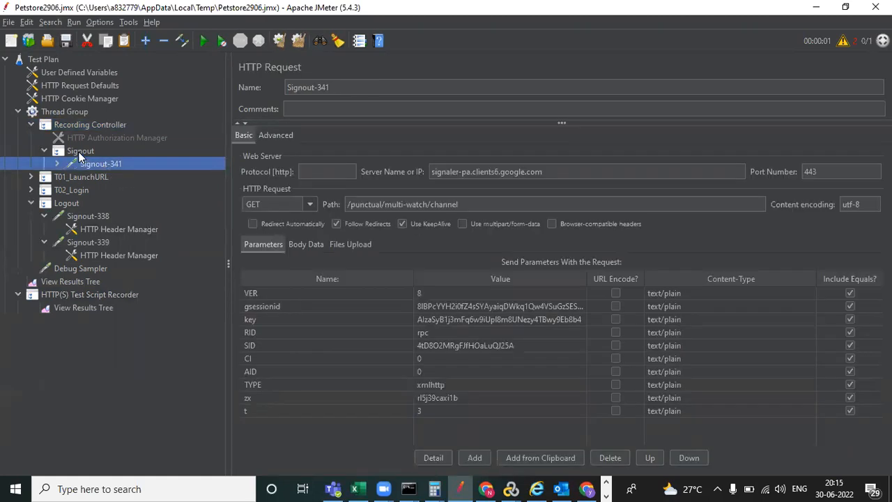
- Remove the Signout transaction from the Recording Controller and confirm the deletion
left_click(80, 151)
right_click(80, 152)
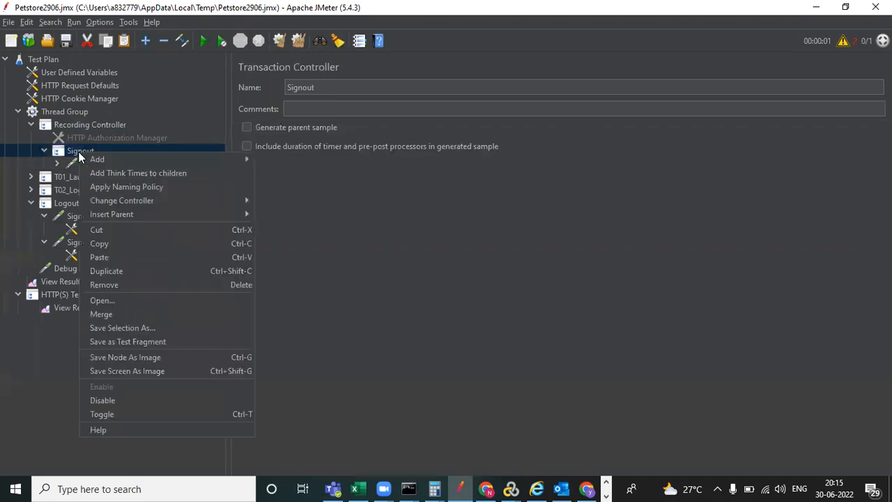
left_click(160, 284)
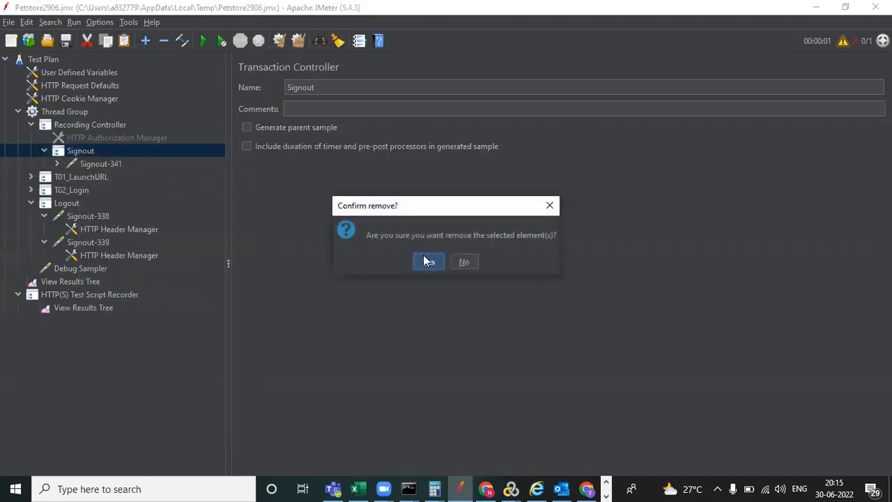
left_click(426, 261)
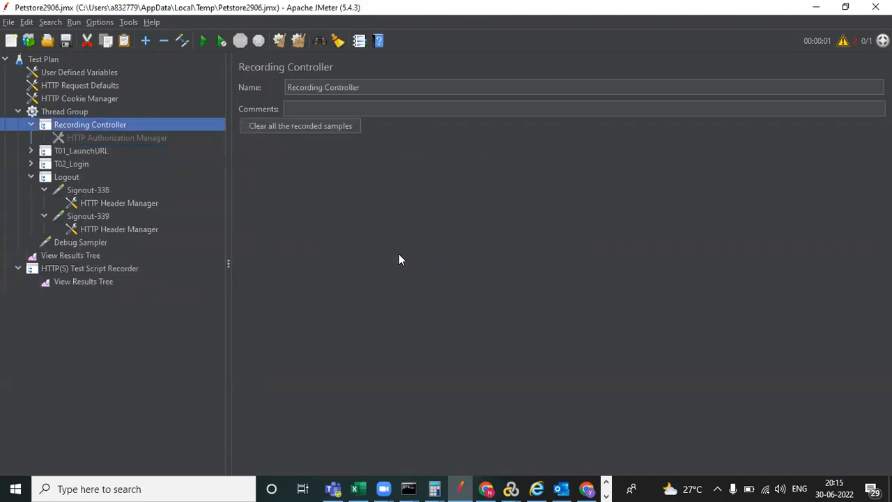
- Browse the Recording Controller's Add > Logic Controller menu without adding anything, then collapse Logout
right_click(89, 124)
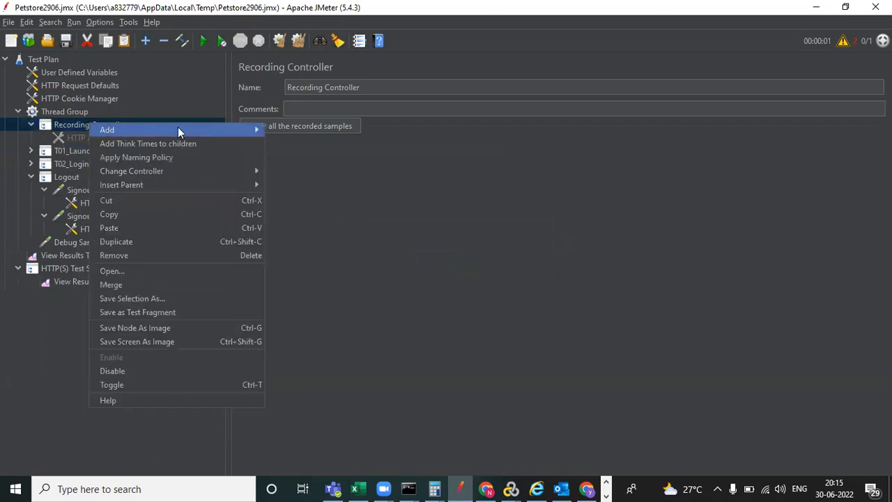
mouse_move(181, 130)
mouse_move(323, 150)
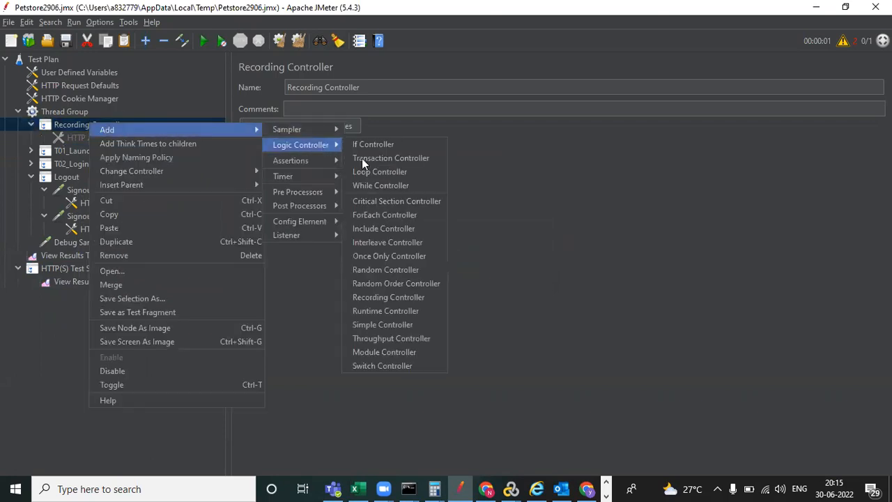
left_click(613, 224)
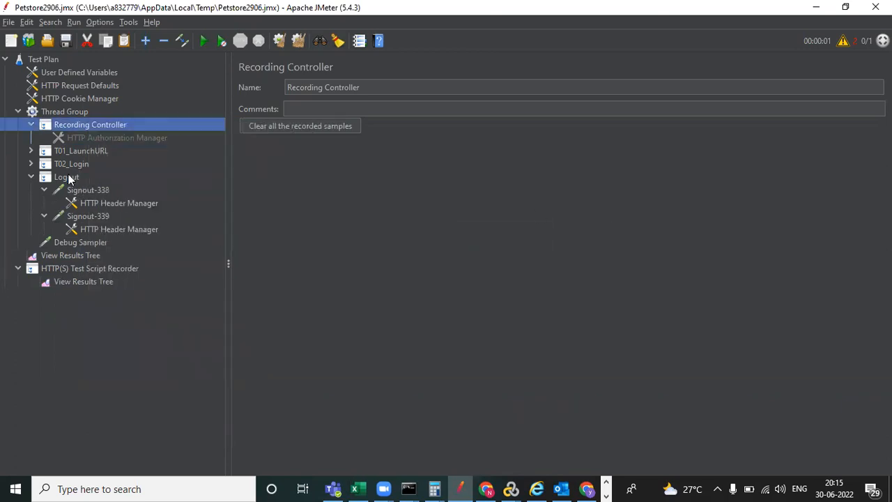
left_click(30, 177)
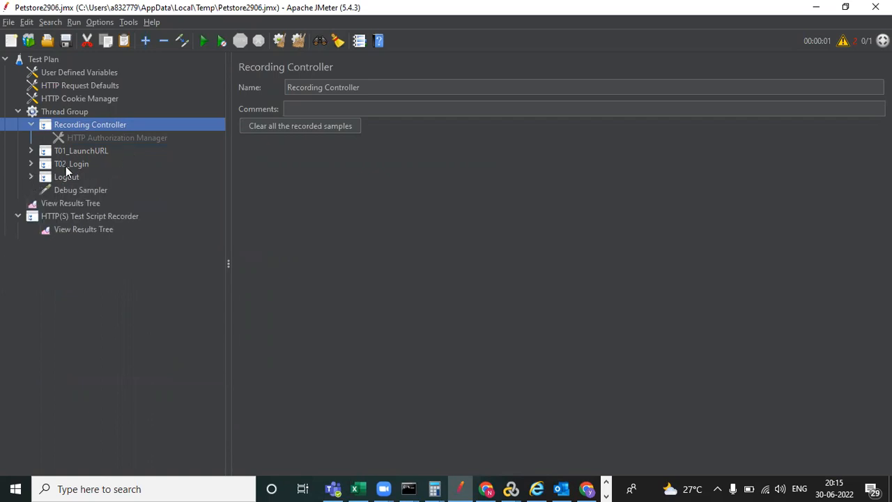
- Expand T01_LaunchURL, T02_Login and Logout, viewing Launch-316, Login-332 and Signout-338
left_click(30, 150)
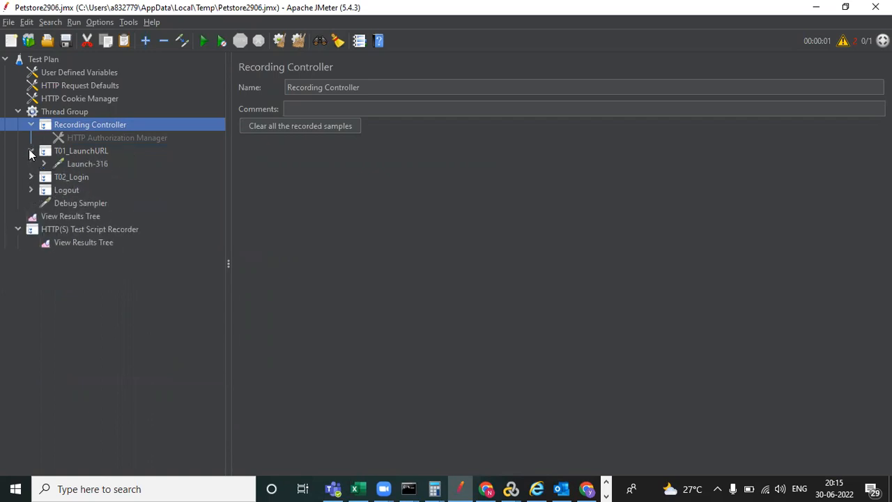
left_click(81, 163)
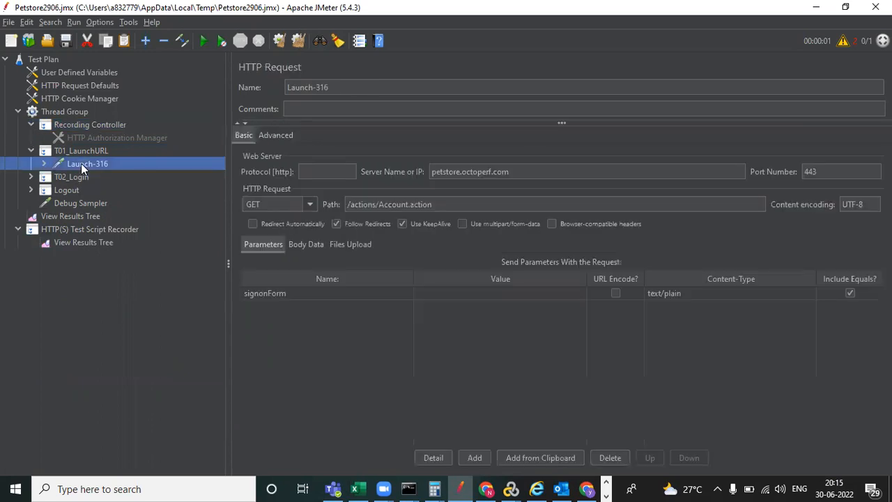
left_click(30, 176)
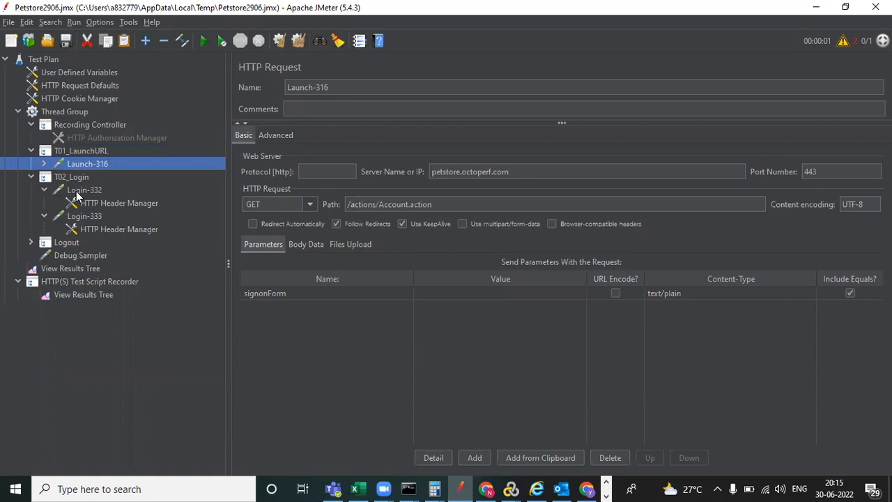
left_click(79, 190)
left_click(31, 242)
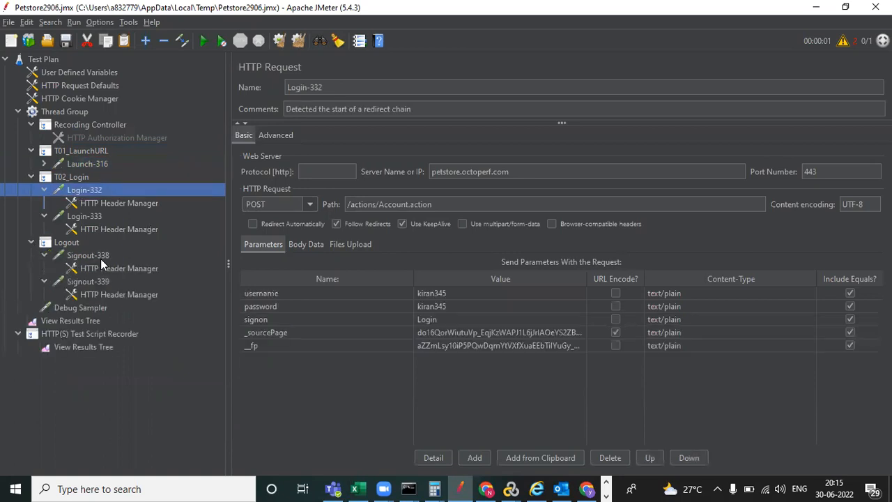
left_click(100, 257)
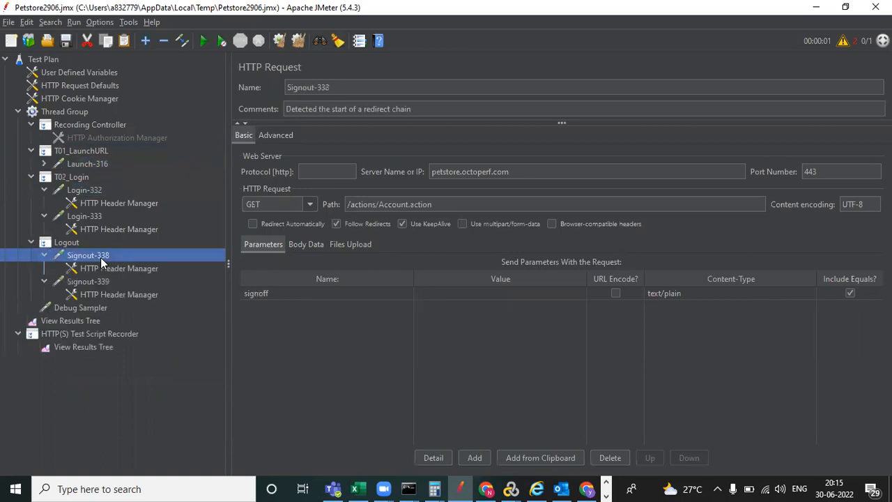
- Review Launch-316, T01_LaunchURL, Login-332's headers and Login-333, ending on Login-332's parameters
left_click(101, 164)
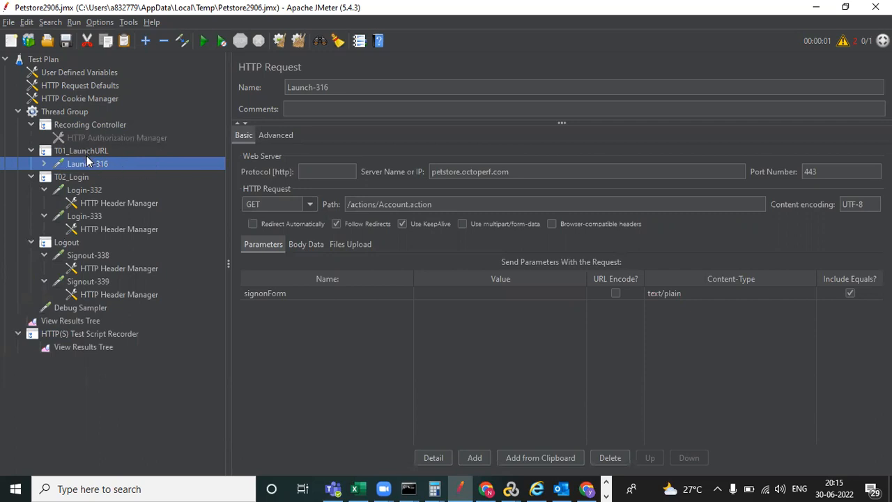
left_click(87, 152)
left_click(93, 164)
left_click(104, 203)
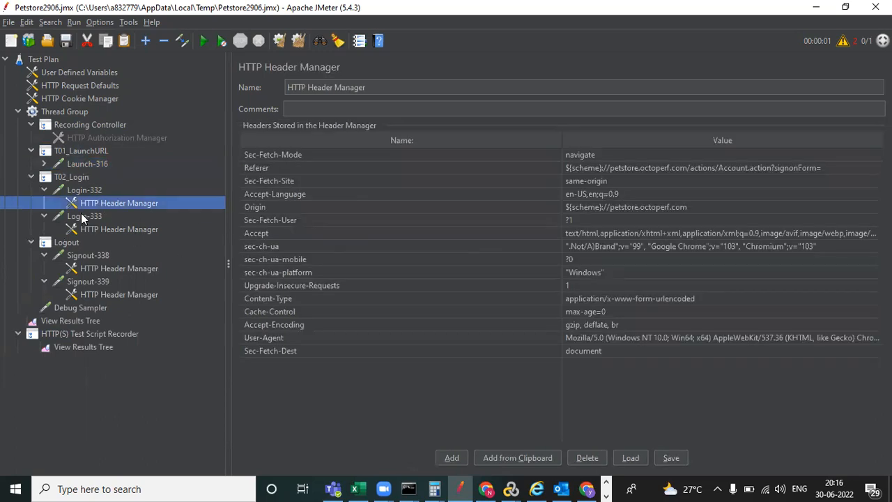
left_click(96, 217)
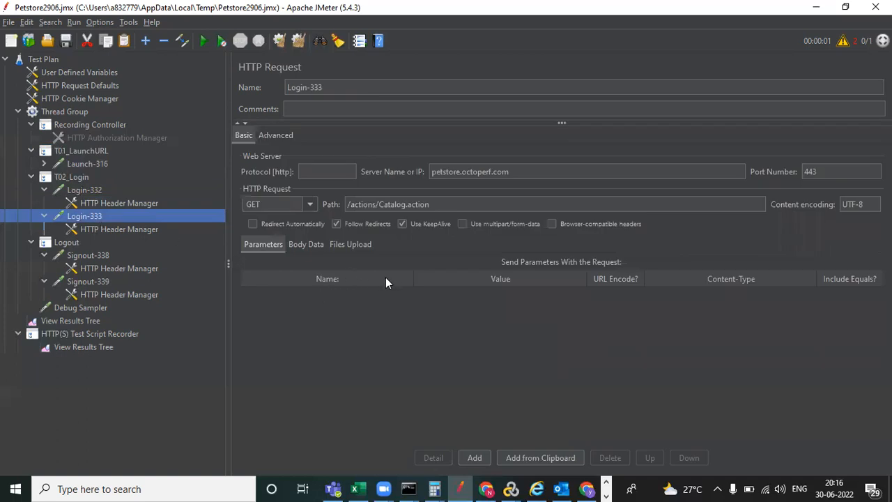
left_click(91, 191)
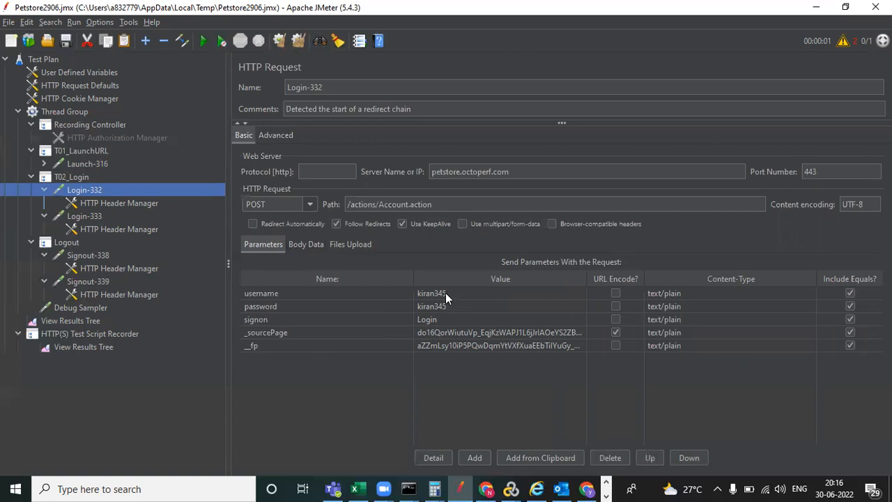
- Copy Login-332's hardcoded _sourcePage value, then view the Debug Sampler variables in View Results Tree
double_click(453, 332)
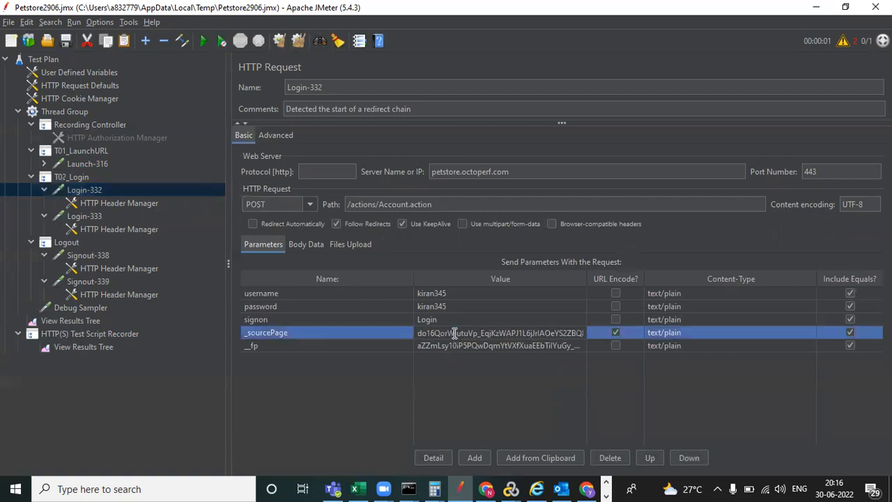
key("ctrl+a")
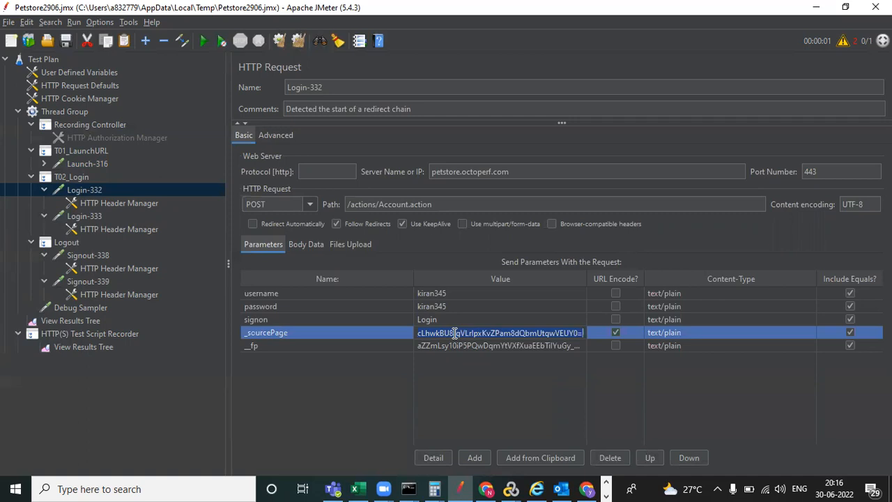
left_click(83, 320)
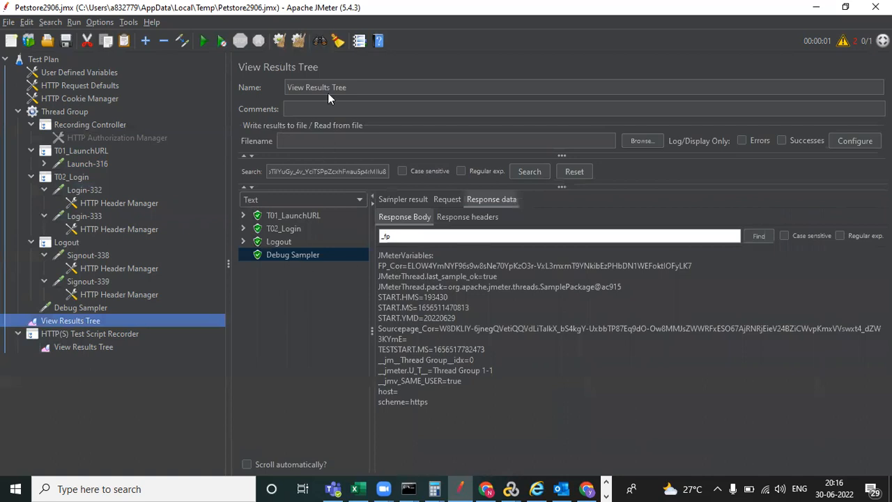
- Clear the old results and rerun the test plan, overwriting the existing recording file
left_click(279, 46)
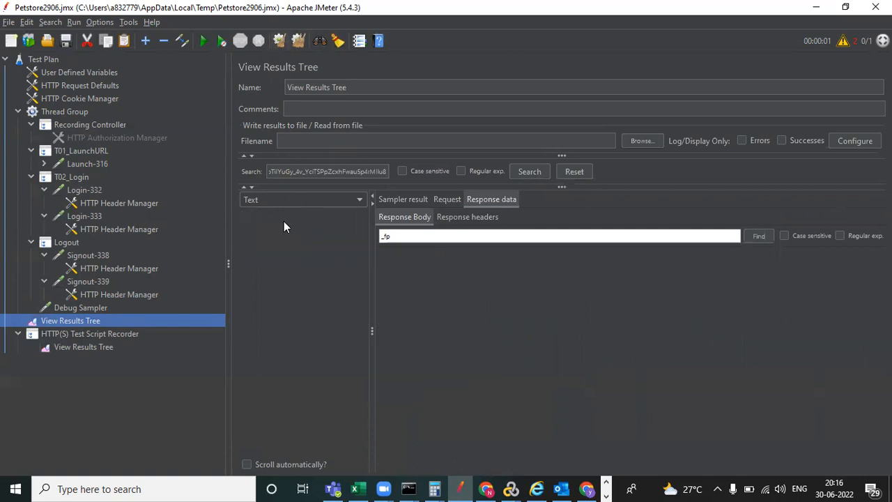
left_click(203, 41)
left_click(541, 266)
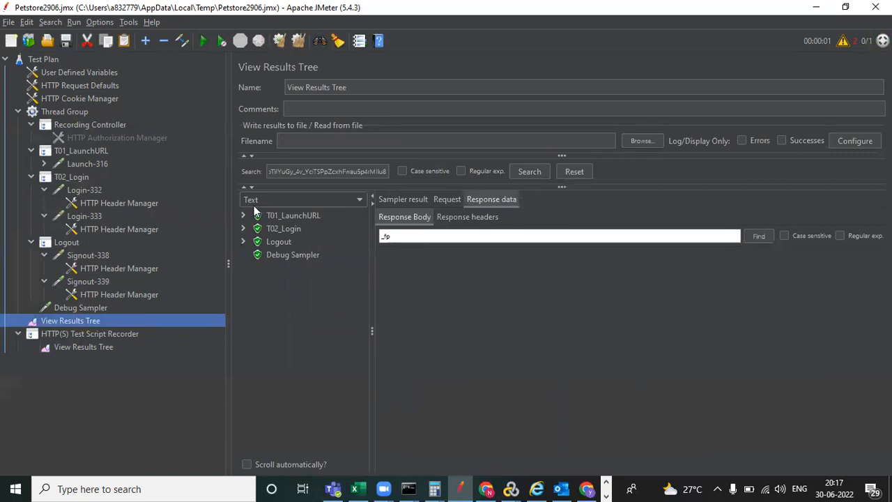
- Search the results for the copied _sourcePage value, without its trailing equals sign
left_click(362, 171)
key("BackSpace")
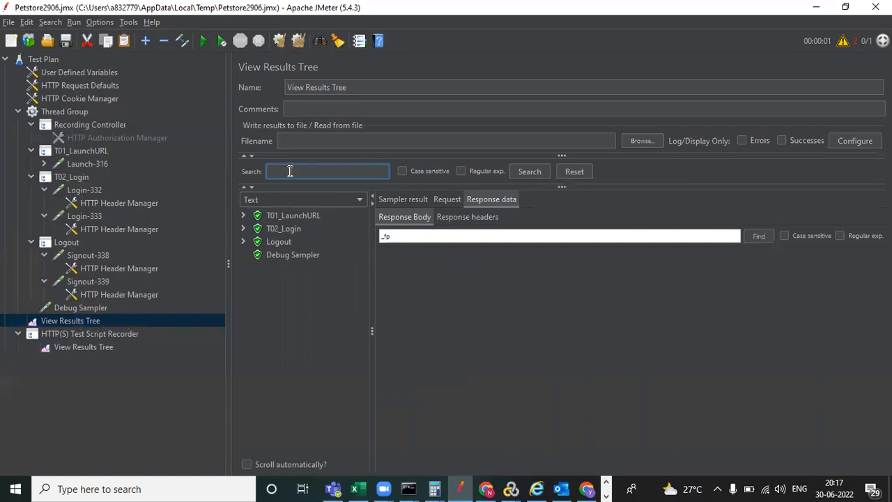
key("ctrl+v")
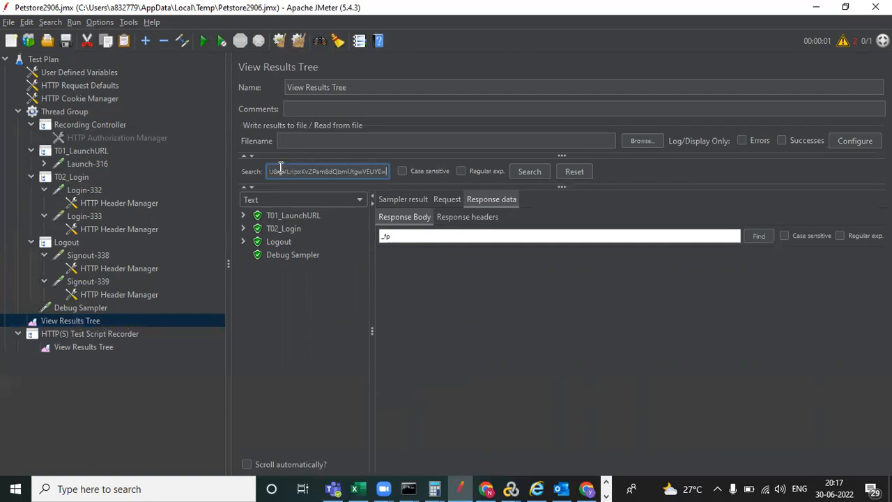
left_click(533, 173)
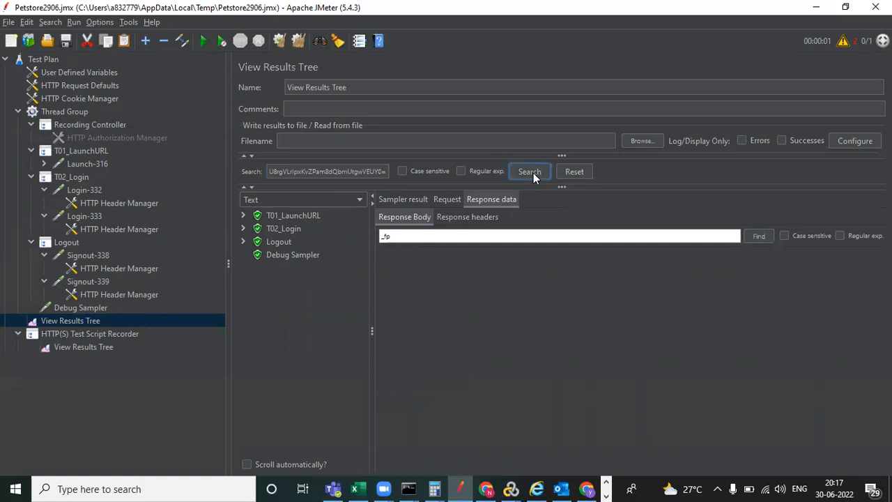
left_click(387, 171)
key("BackSpace")
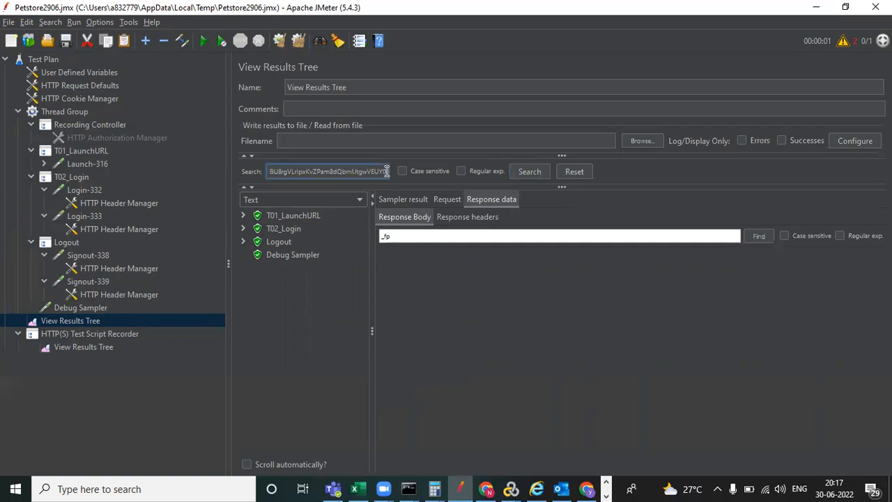
left_click(529, 172)
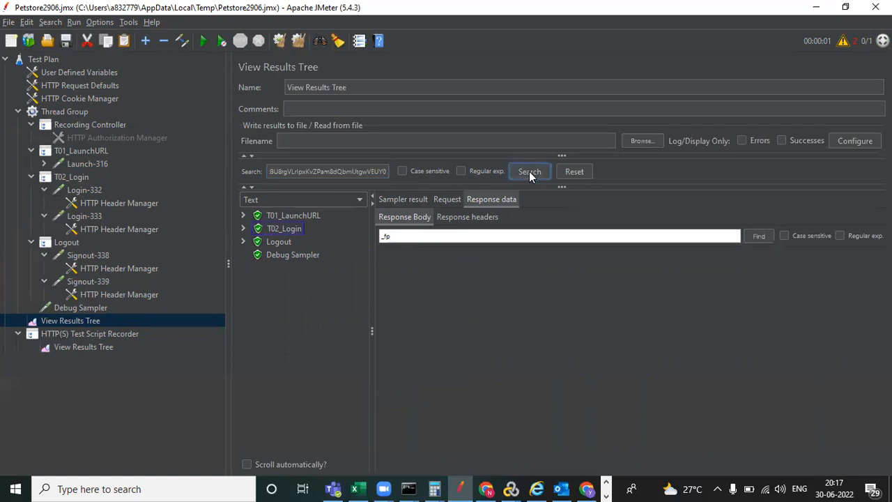
- Expand T02_Login and show the Login-332 response body
left_click(242, 228)
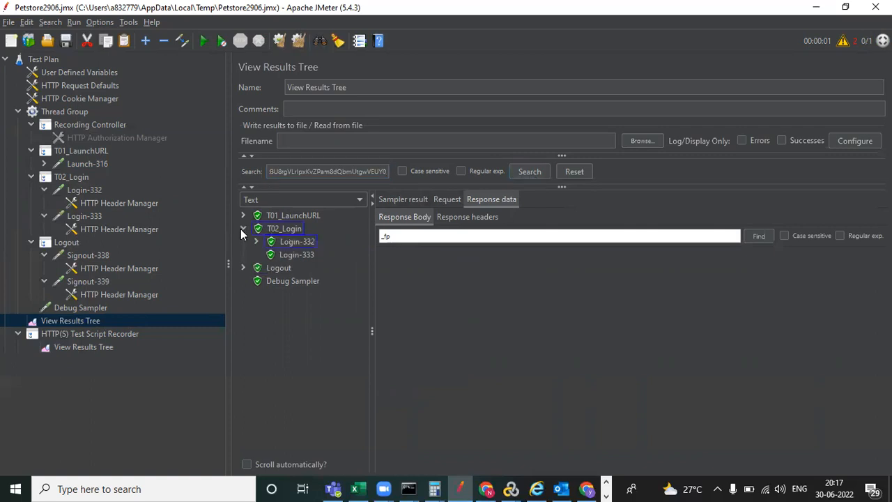
left_click(296, 245)
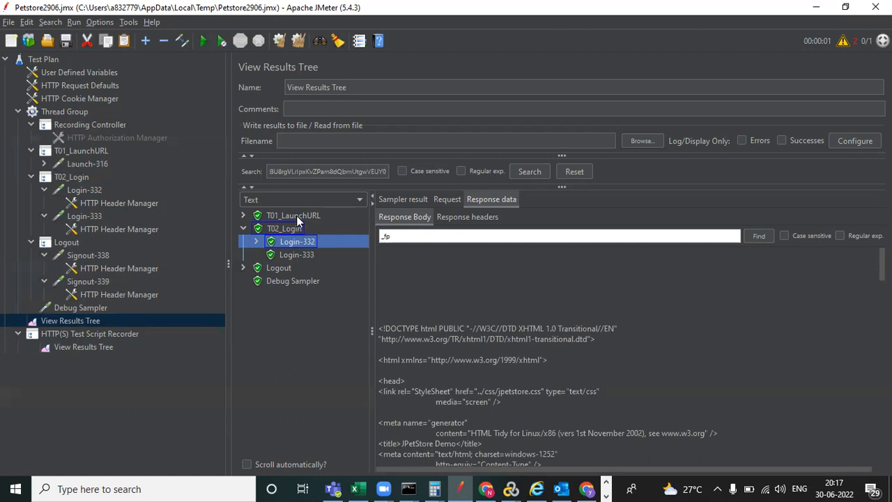
left_click(296, 215)
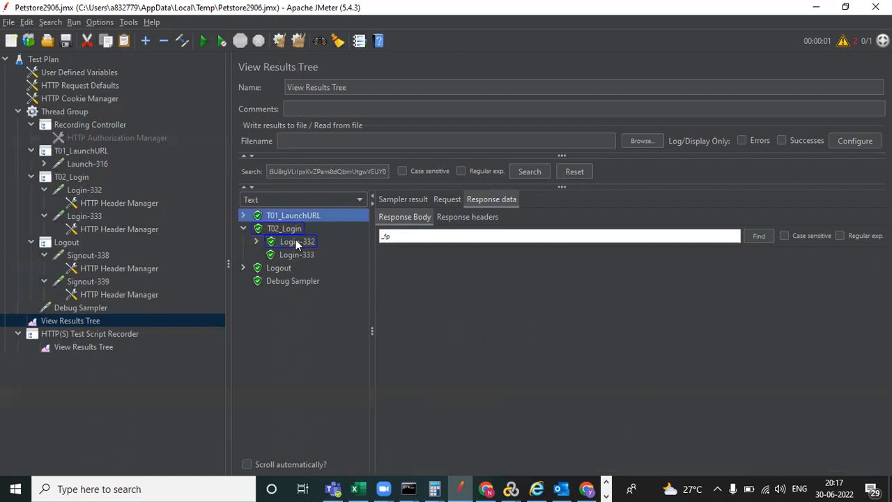
left_click(296, 242)
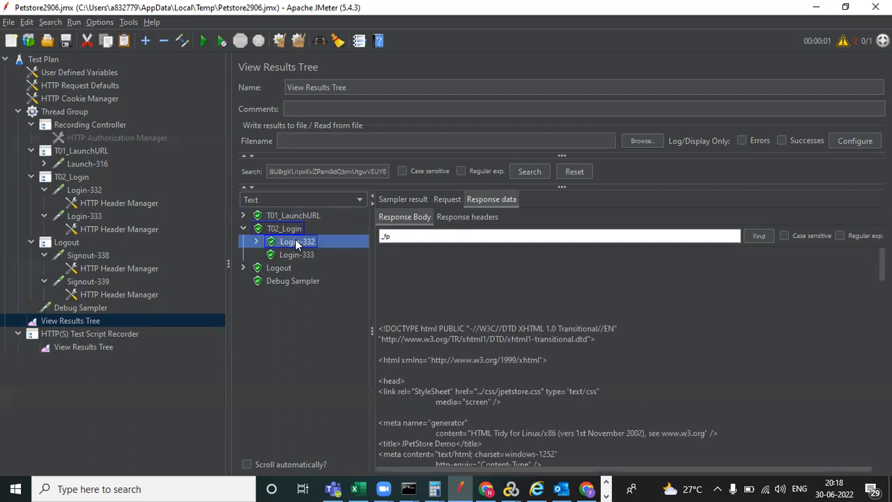
- Check Login-332's parameters, then search its response body for 'source'
left_click(86, 192)
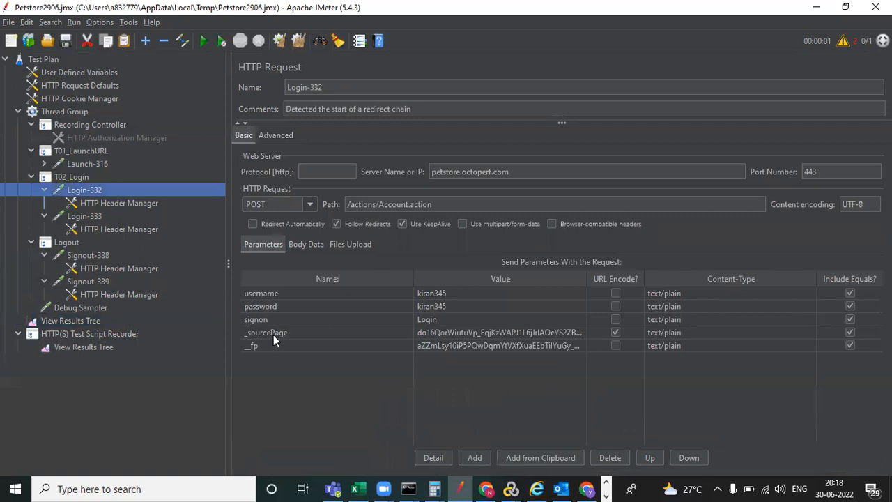
left_click(90, 320)
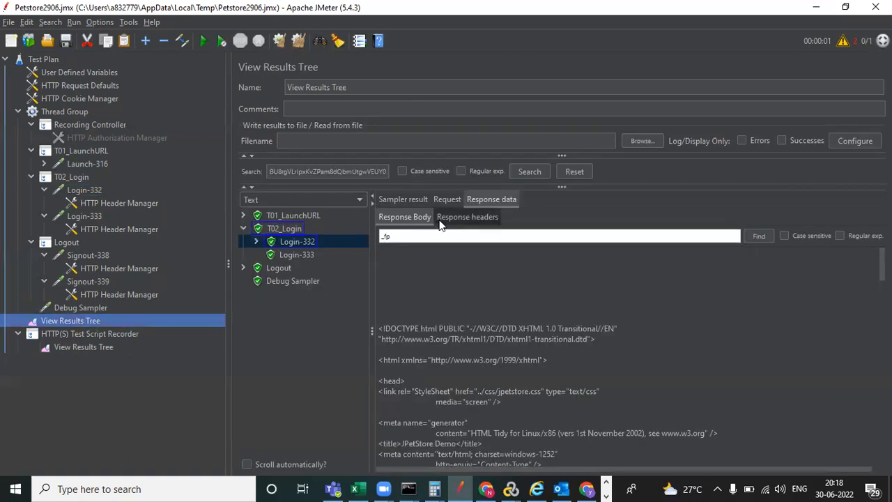
left_click(395, 235)
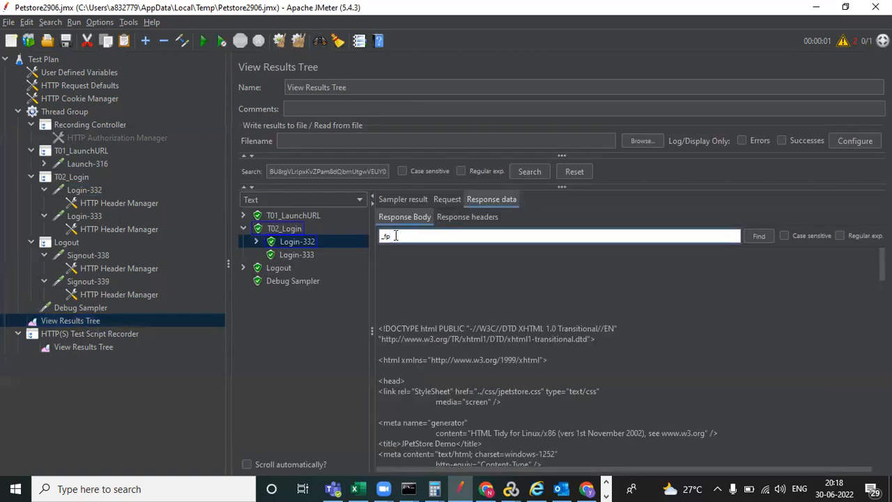
key("BackSpace")
key("BackSpace")
key("BackSpace")
type("source")
left_click(757, 236)
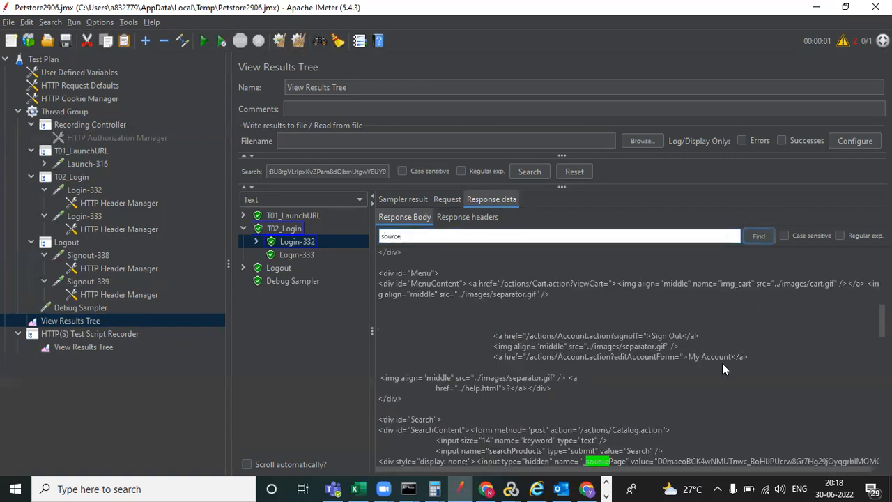
- Select the hidden _sourcePage and __fp input HTML in the response
scroll(641, 395, "down", 3)
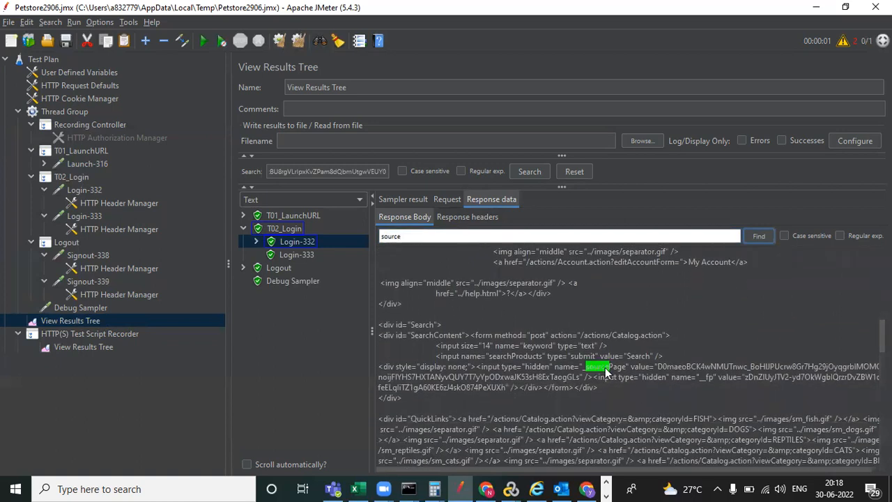
left_click(585, 366)
left_click_drag(476, 364, 566, 401)
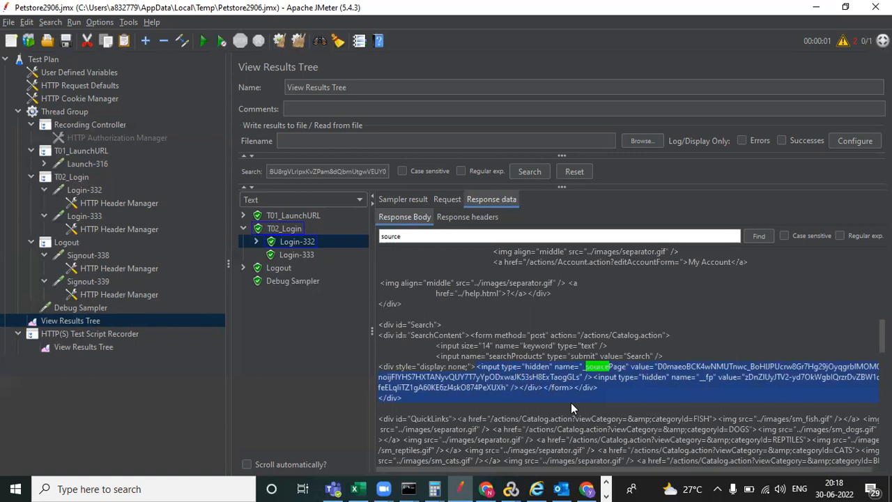
left_click(187, 487)
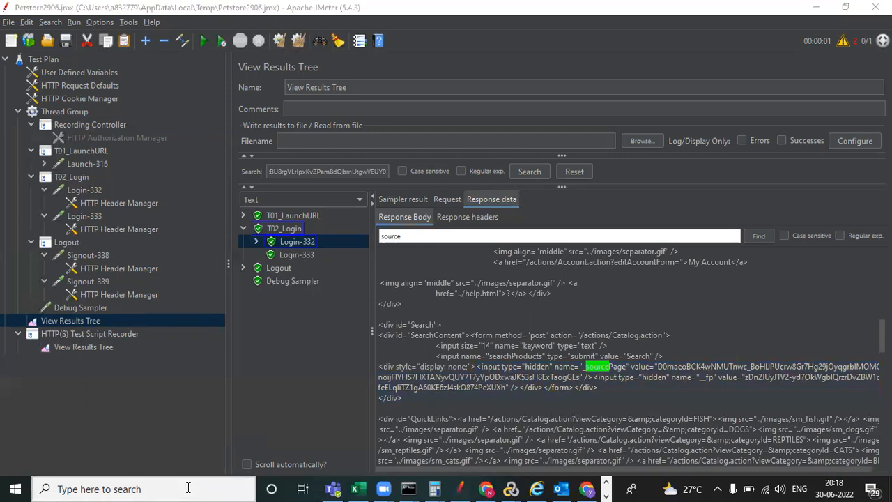
- Paste the copied HTML snippet into a new maximized Notepad window
type("Note")
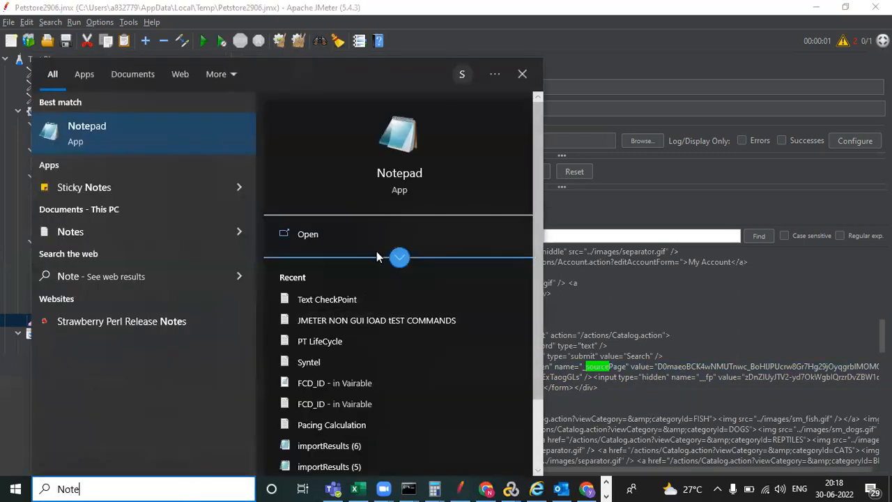
left_click(328, 227)
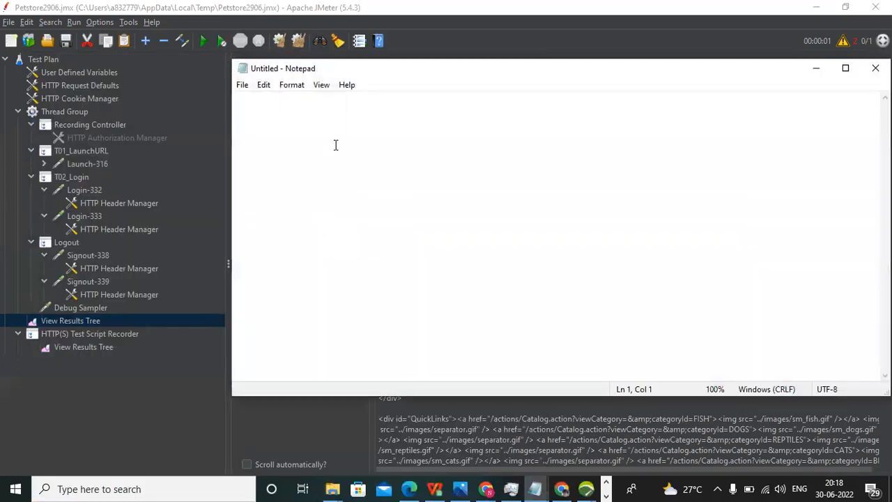
type("<input type=\"hidden\" name=\"_sourcePage\" value=\"D0maeoBCK4wNMUTnwc_BoHlJPUcrw8Gr7Hg29jOyqgrblMOMQnoijFlYHS7HXTANyvQUY7T7yYpODxwaJK53sH8ExTaogGLs\" /><input type=\"hidden\" name=\"__fp\" value=\"zDnZlUyJTV2-yd7OkWgbIQrzrDvZBW1qfeELqIiTZ1gA60KE6zJ4skO874PeXUXh\" /></div></form></div> </div>")
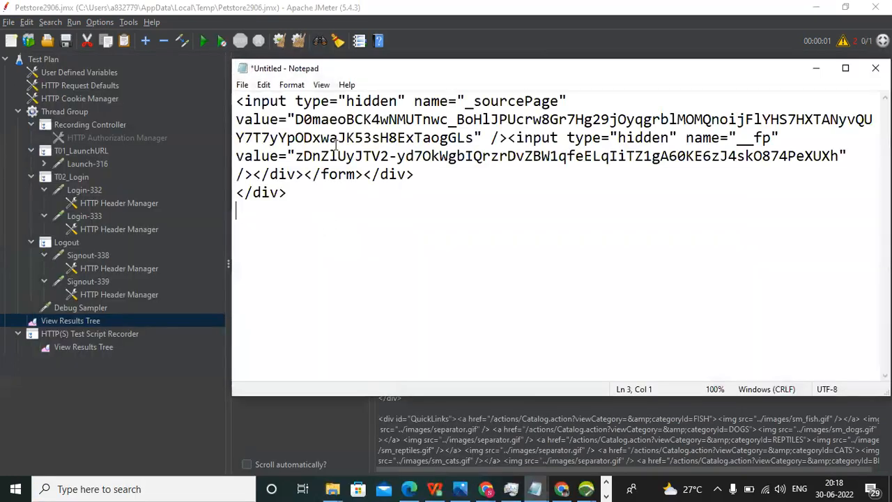
left_click(846, 68)
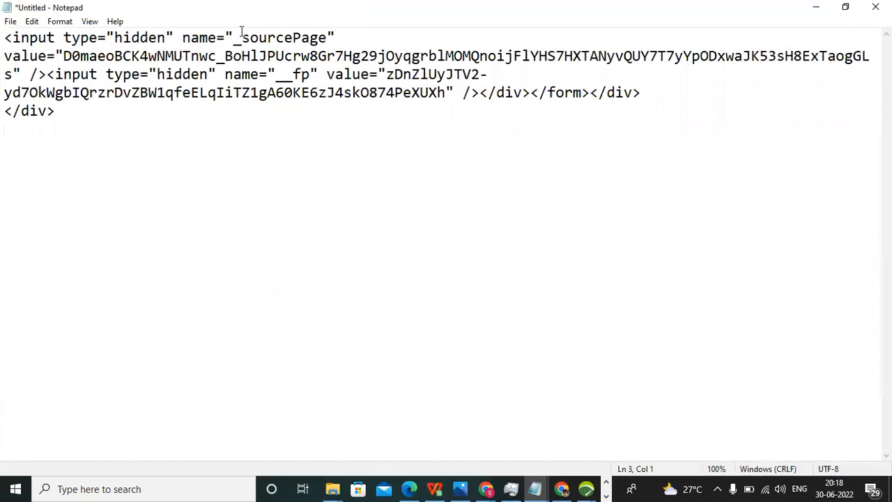
- Mark the left boundary and closing quote around the _sourcePage value, then return to JMeter
left_click_drag(242, 37, 9, 74)
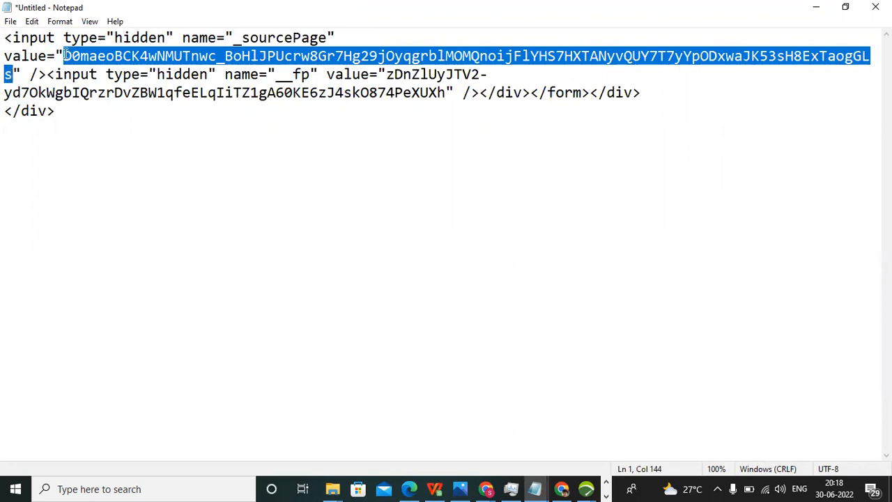
left_click_drag(64, 56, 7, 42)
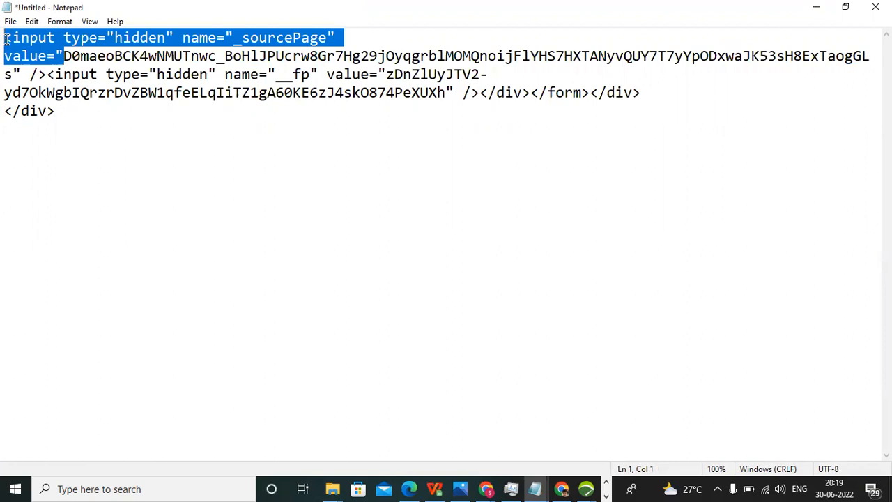
left_click(14, 68)
left_click_drag(13, 68, 25, 72)
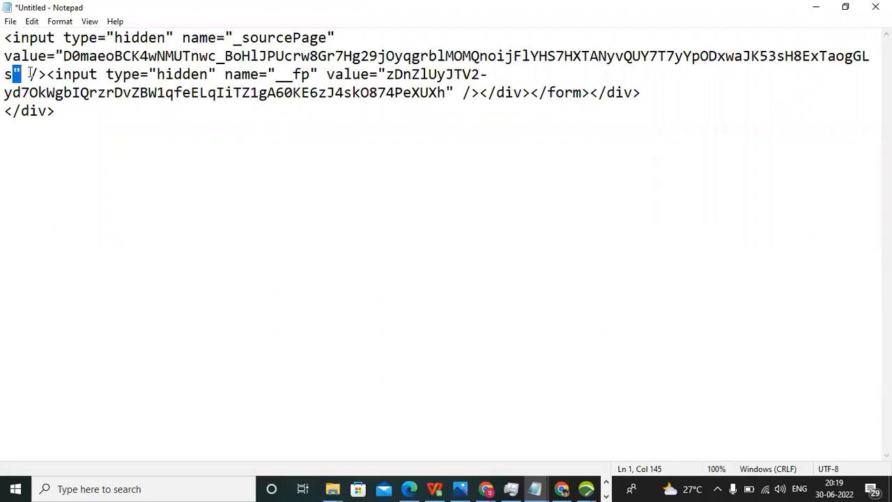
key("alt+Tab")
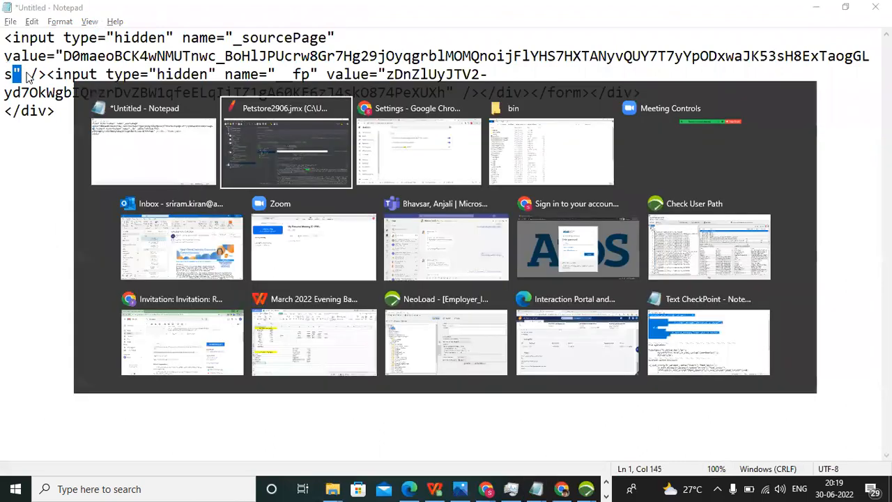
left_click(286, 150)
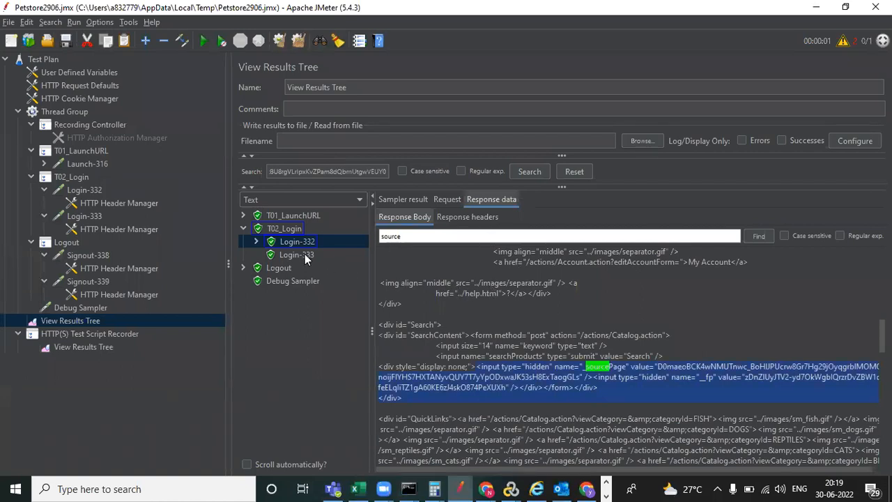
- Review the Login-332, Login-332-0/-1 and Login-333 results, then open the T01_LaunchURL controller
left_click(255, 242)
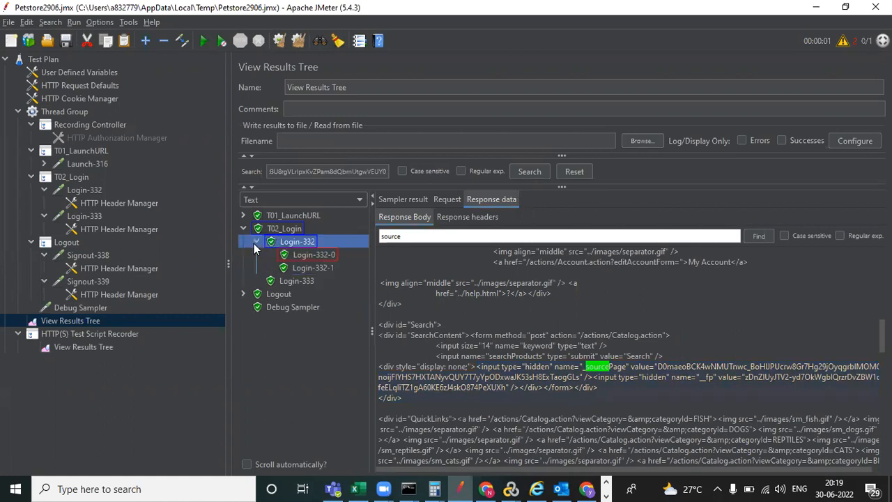
left_click(310, 256)
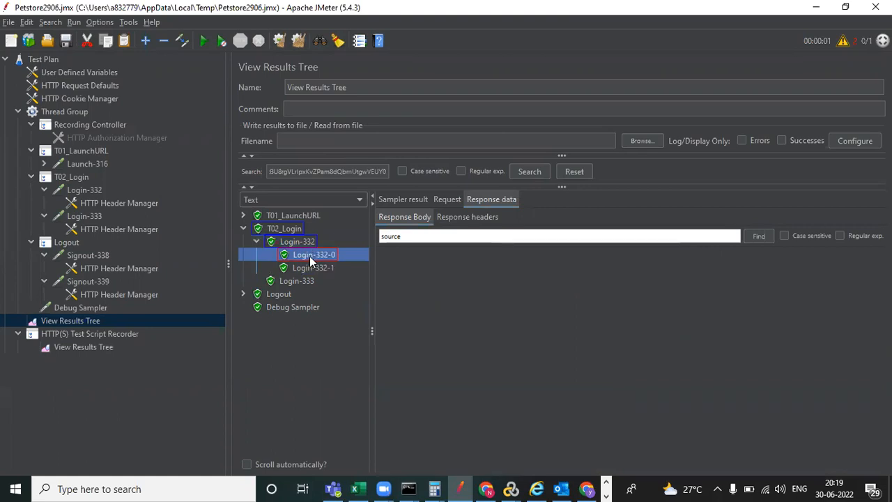
left_click(314, 274)
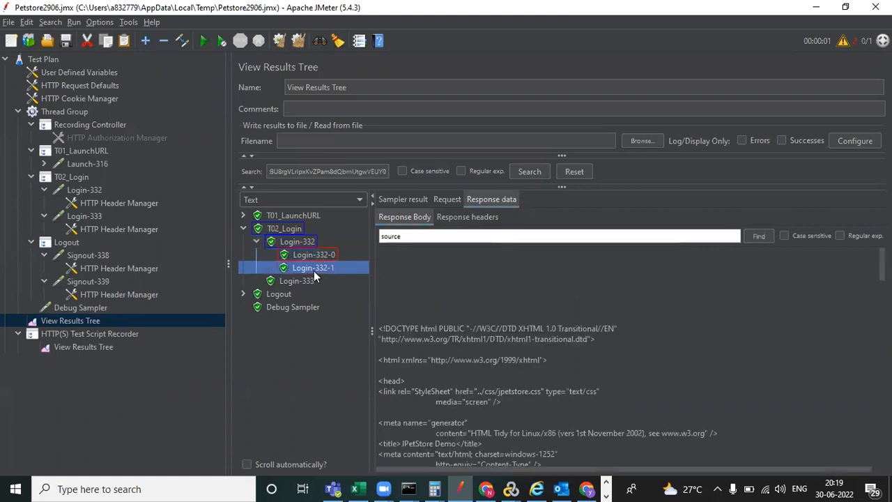
left_click(315, 255)
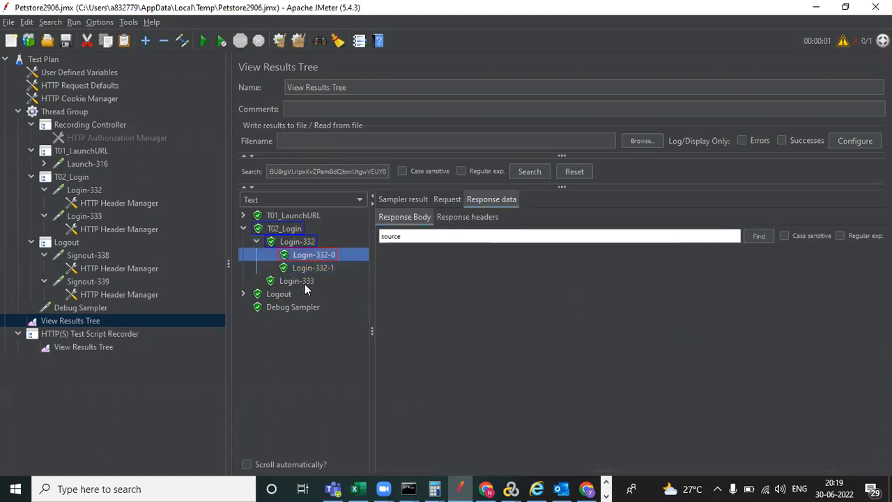
left_click(305, 282)
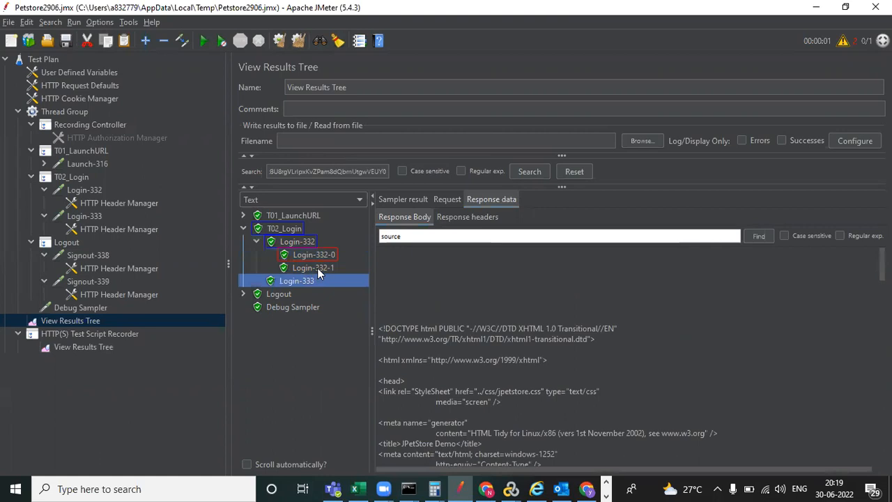
left_click(317, 269)
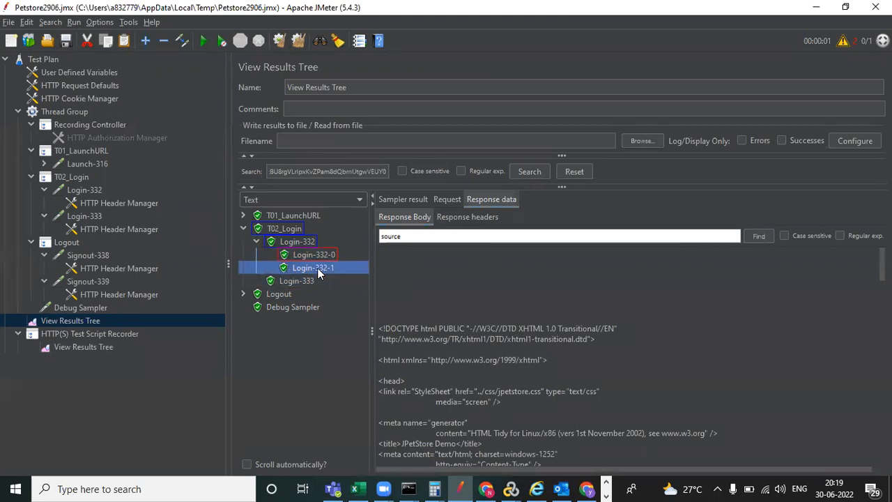
left_click(324, 258)
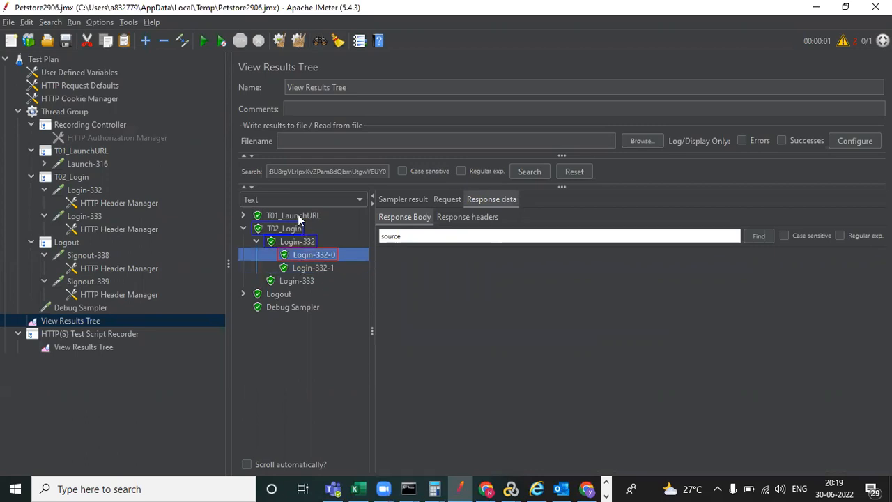
left_click(301, 242)
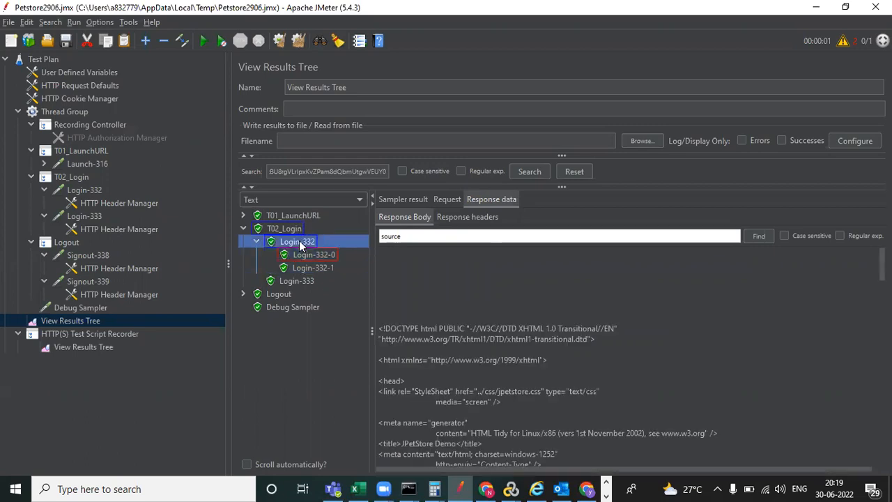
left_click(340, 269)
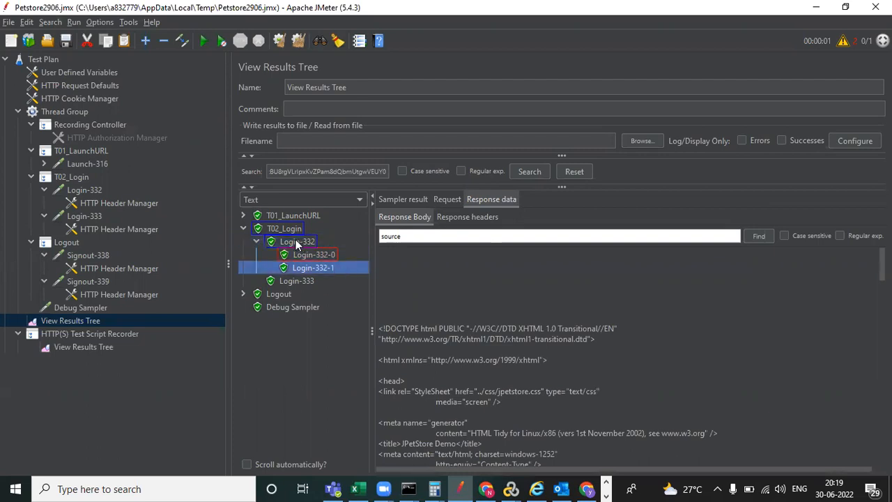
left_click(295, 242)
left_click(295, 216)
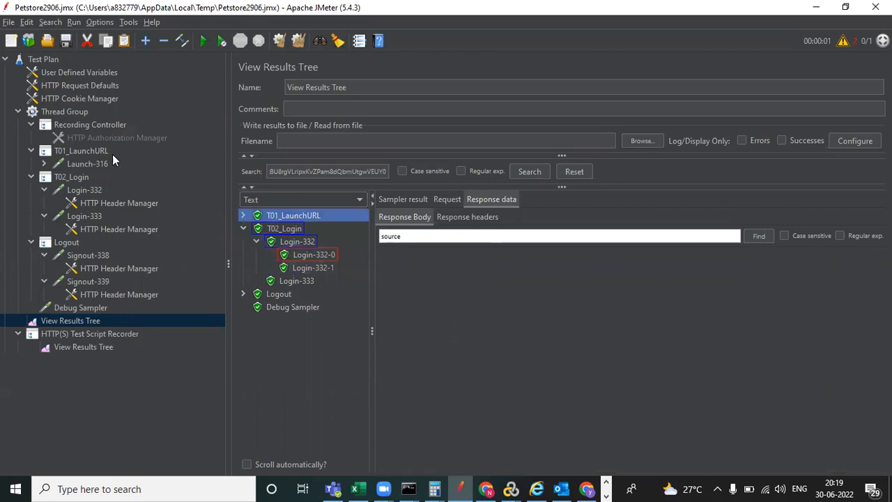
left_click(91, 151)
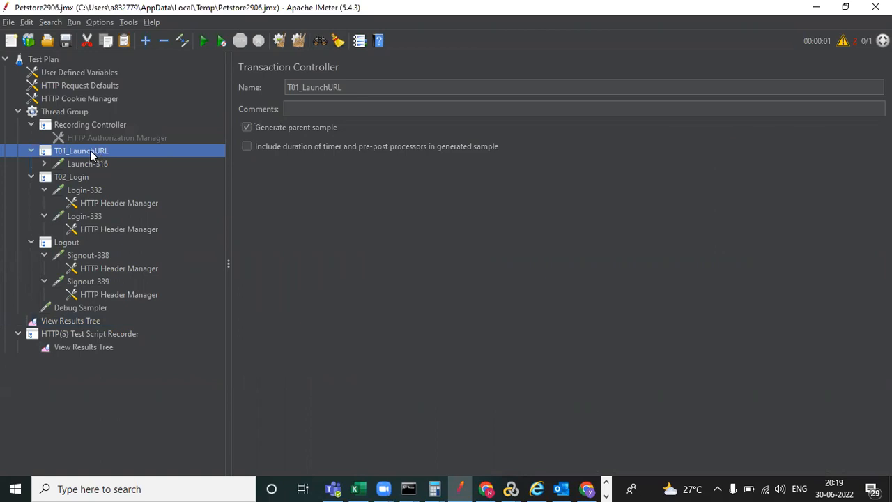
- Add a Post Processors > Boundary Extractor to the T01_LaunchURL controller
right_click(90, 153)
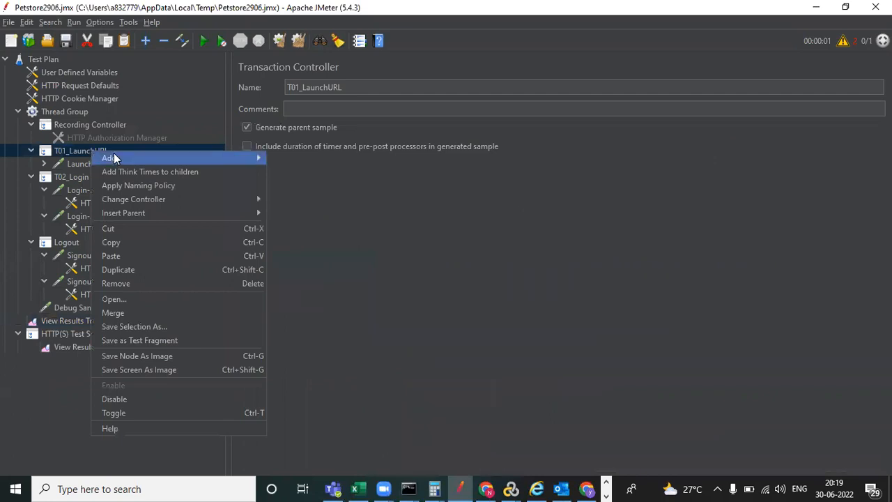
mouse_move(216, 162)
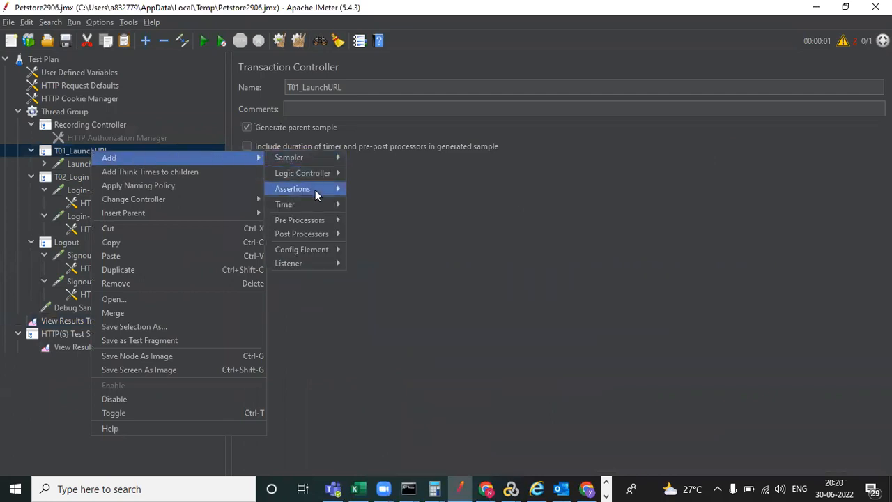
mouse_move(317, 235)
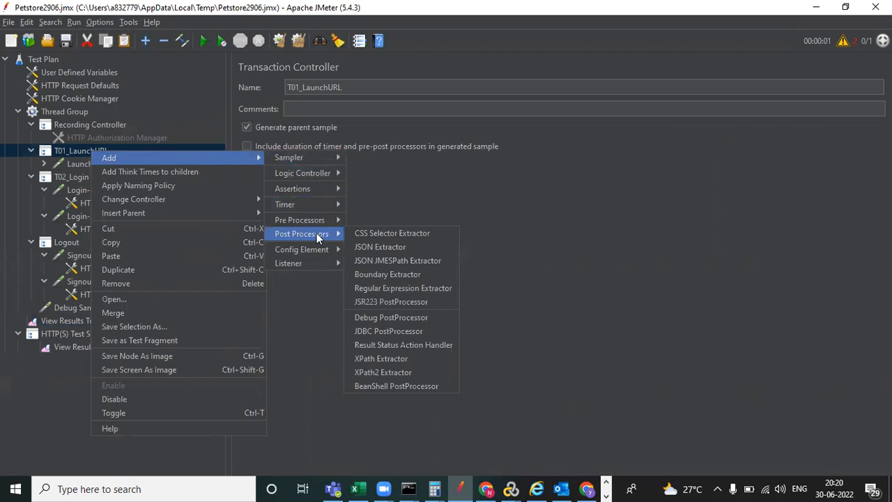
left_click(414, 276)
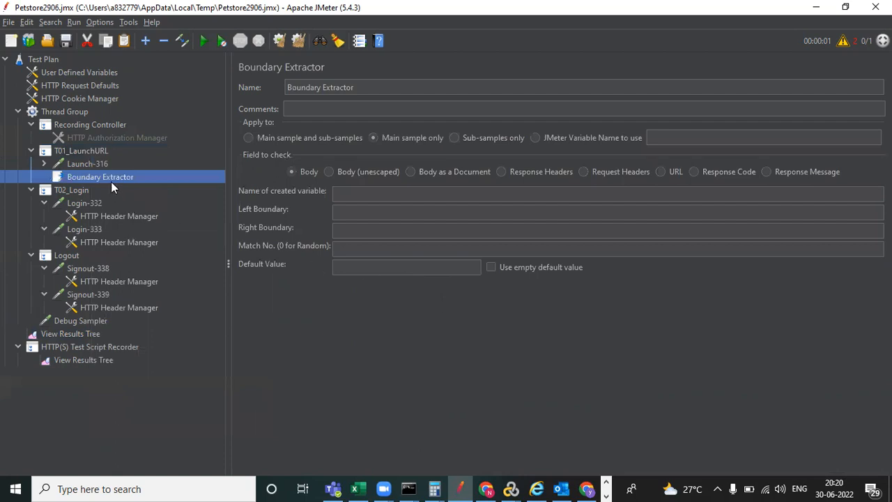
- Name the extractor Source_Cor and paste Source_Cor as the created variable name
triple_click(361, 88)
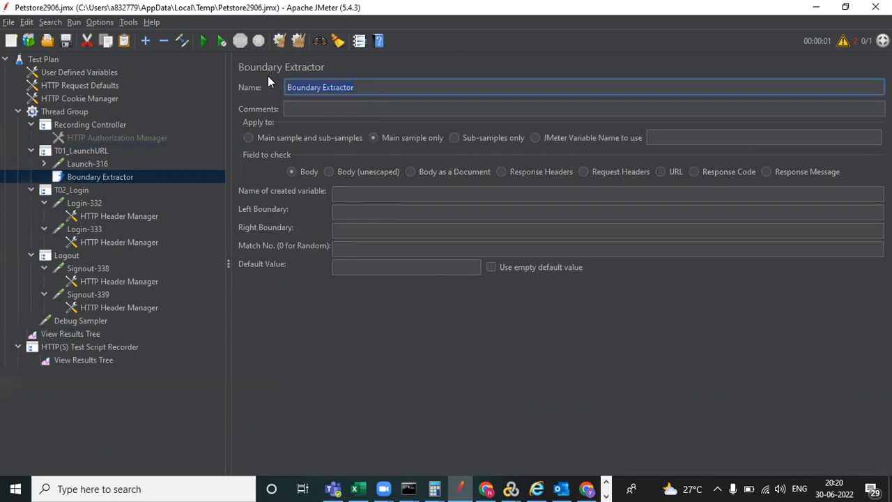
type("Source_Cor")
left_click_drag(352, 87, 279, 87)
key("ctrl+c")
left_click(362, 193)
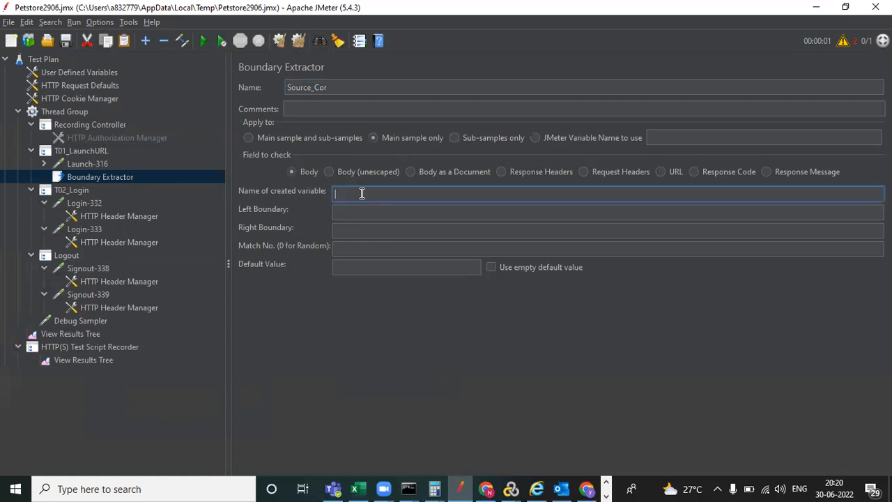
key("ctrl+v")
left_click(363, 213)
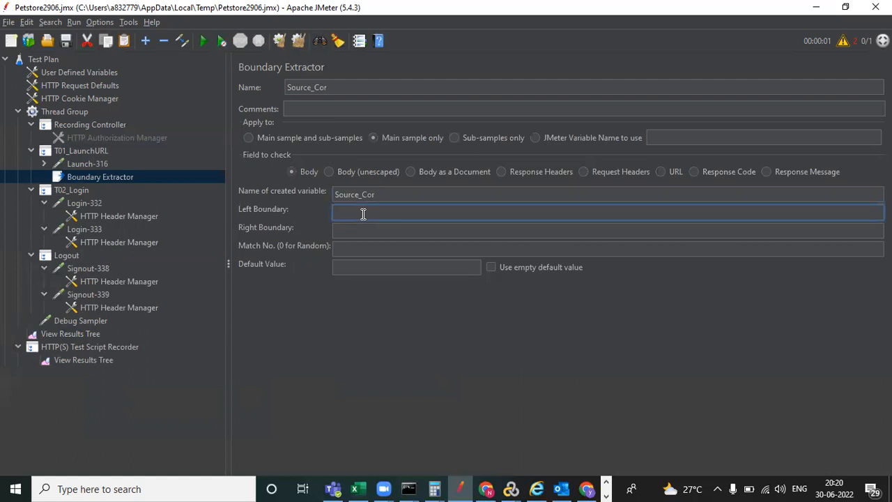
- Paste the hidden _sourcePage input prefix as left boundary and the closing quote as right boundary
key("alt+Tab")
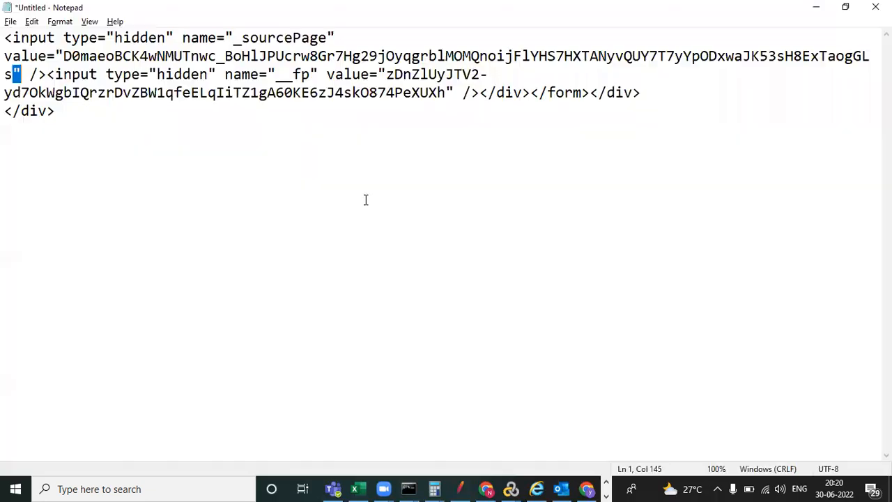
left_click_drag(5, 37, 63, 47)
key("ctrl+c")
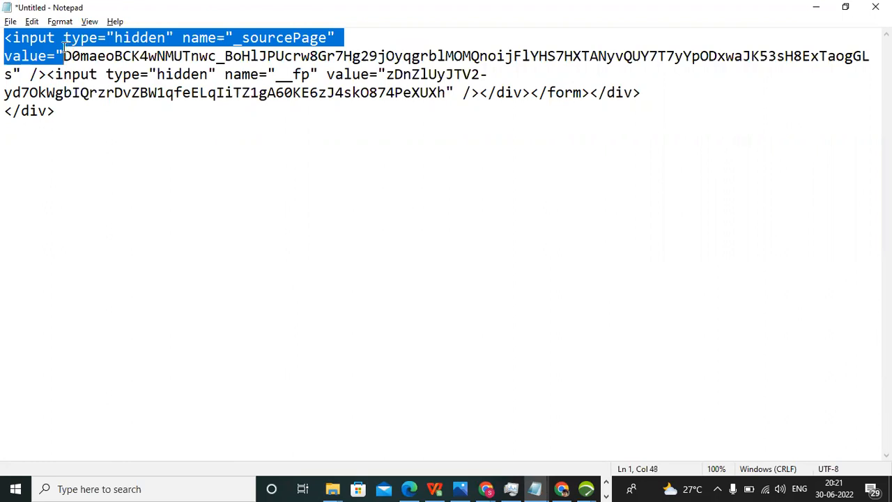
key("alt+Tab")
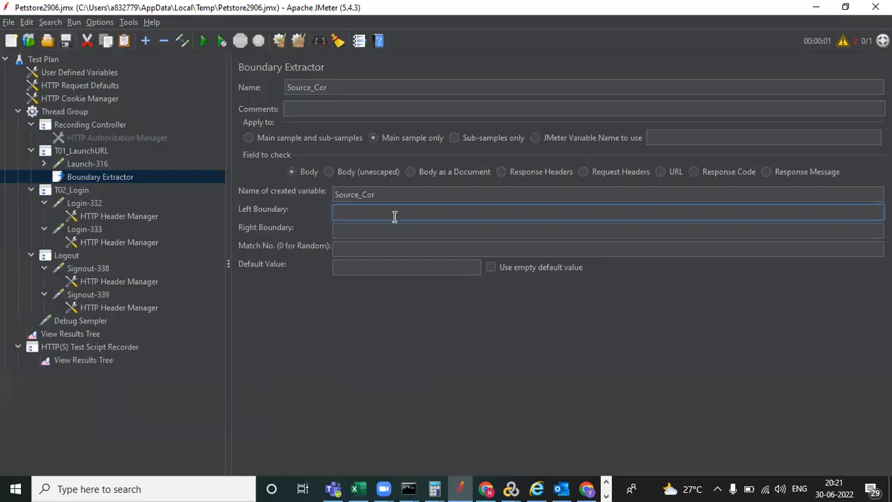
key("ctrl+v")
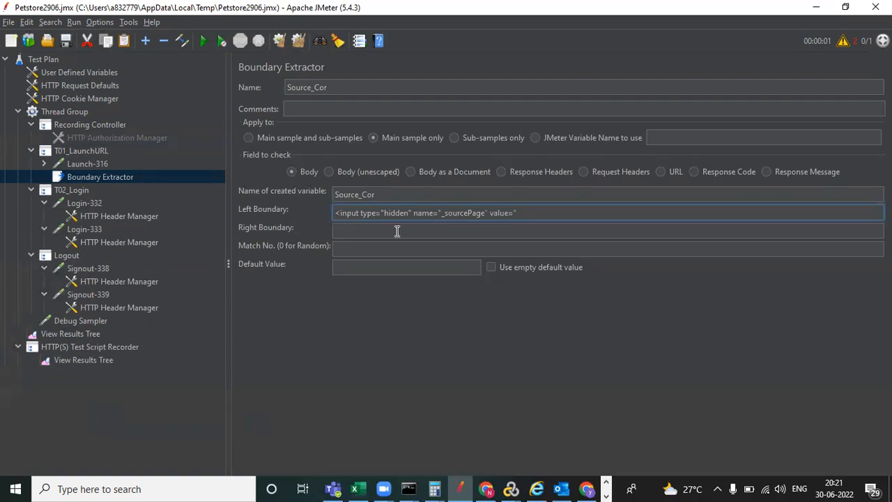
left_click(345, 230)
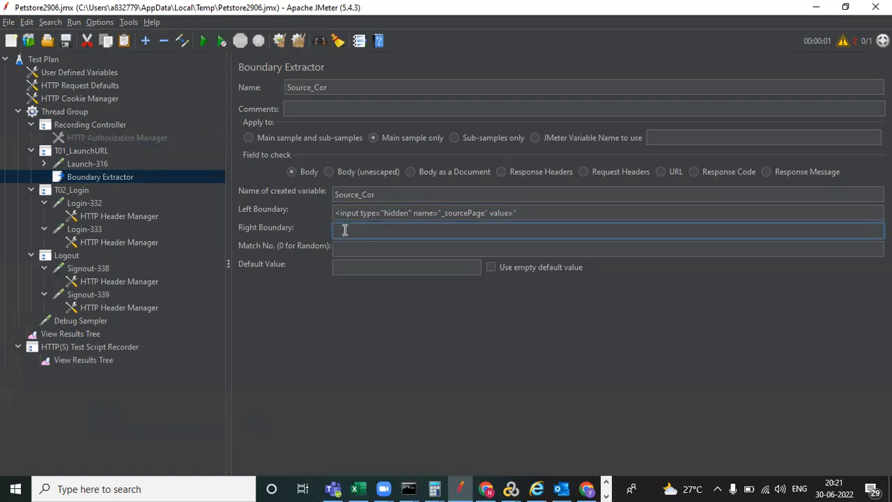
key("alt+Tab")
left_click_drag(12, 72, 21, 73)
key("ctrl+c")
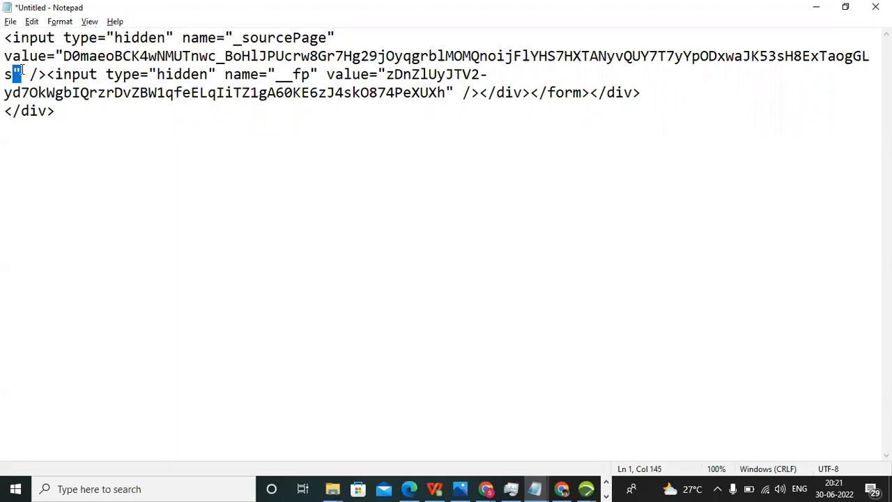
key("alt+Tab")
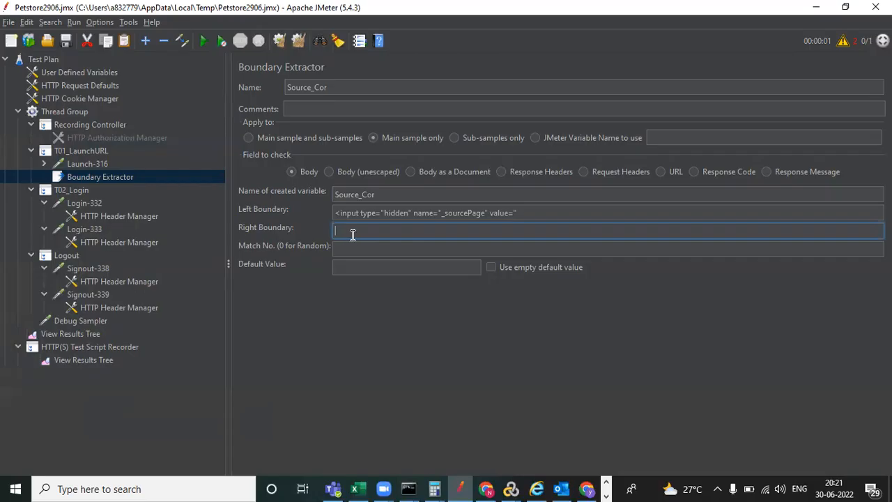
key("ctrl+v")
- Set the default value to NotFound and copy the Source_Cor variable name
left_click(348, 270)
type("No")
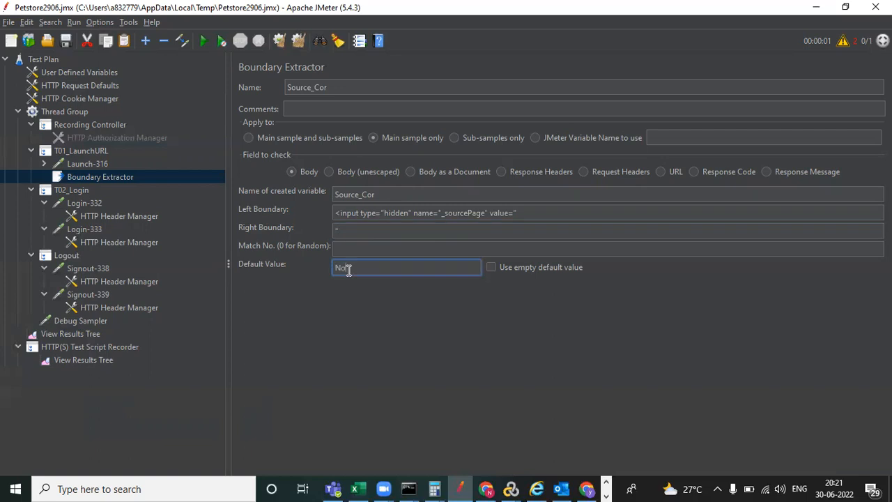
type("tFound")
left_click(118, 216)
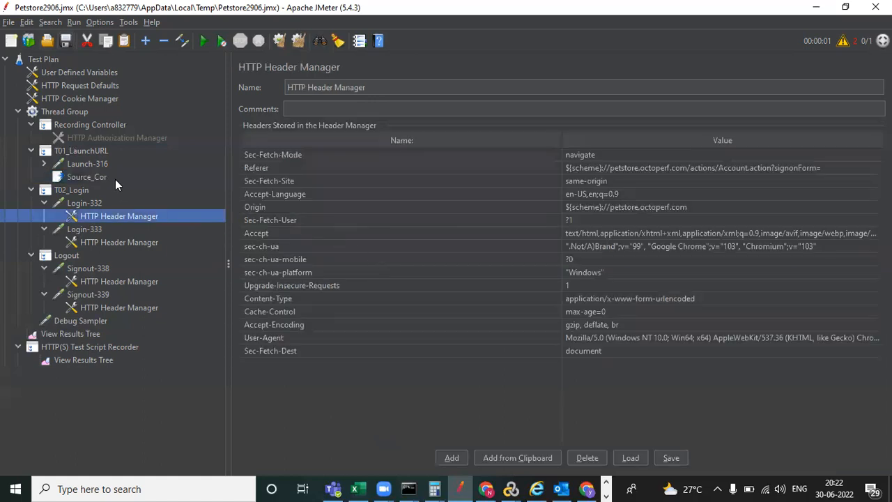
left_click(87, 177)
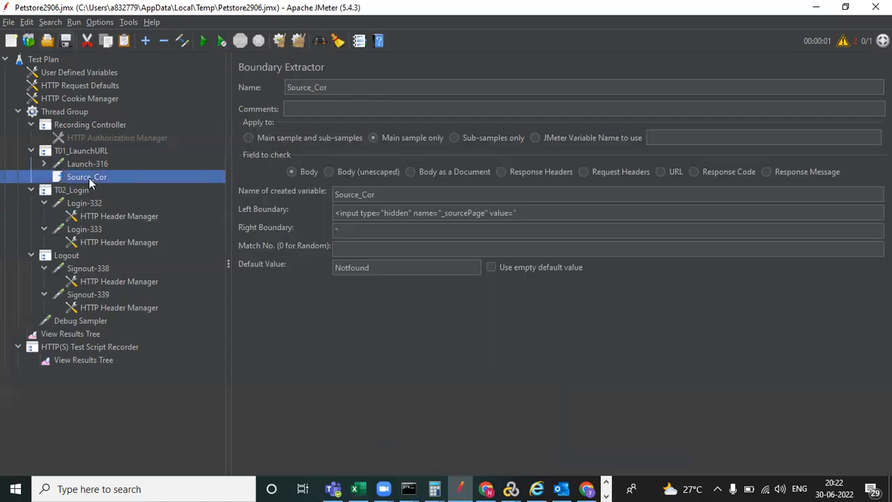
left_click_drag(384, 196, 321, 192)
key("ctrl+c")
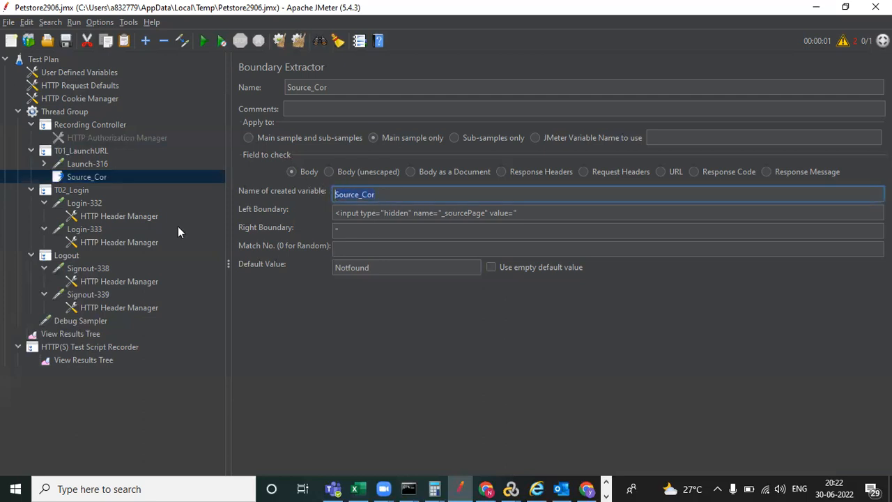
left_click(84, 203)
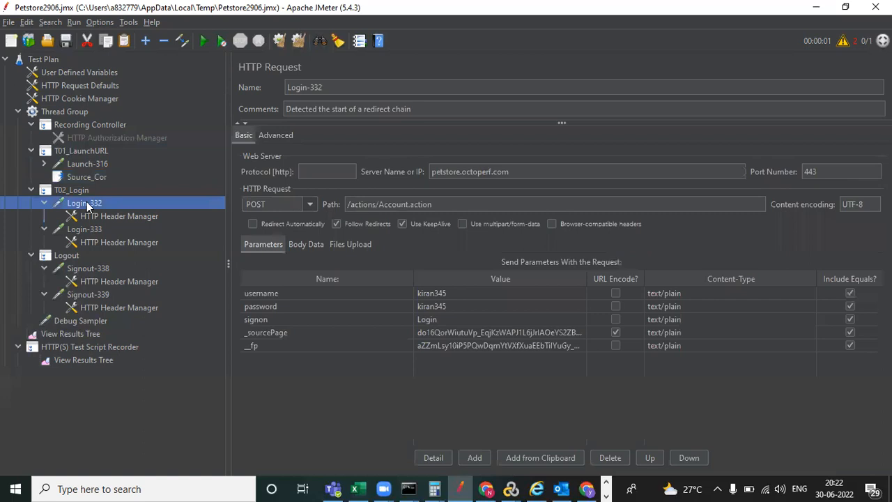
double_click(443, 335)
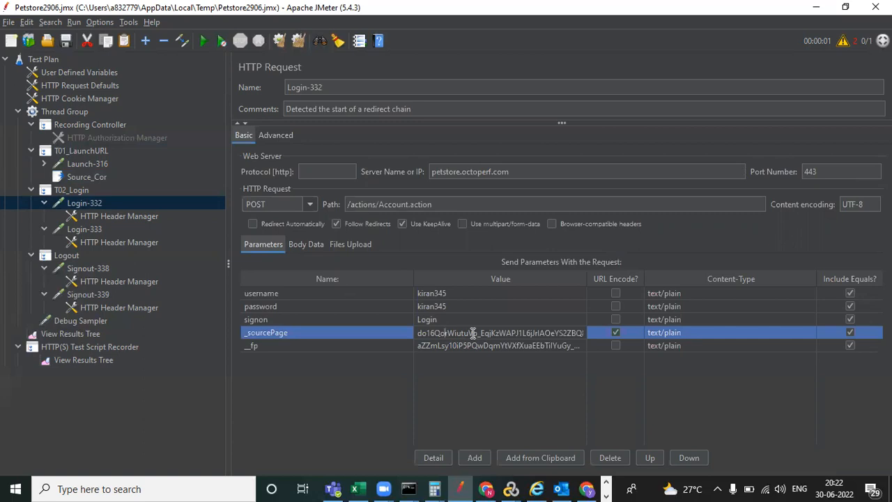
key("Delete")
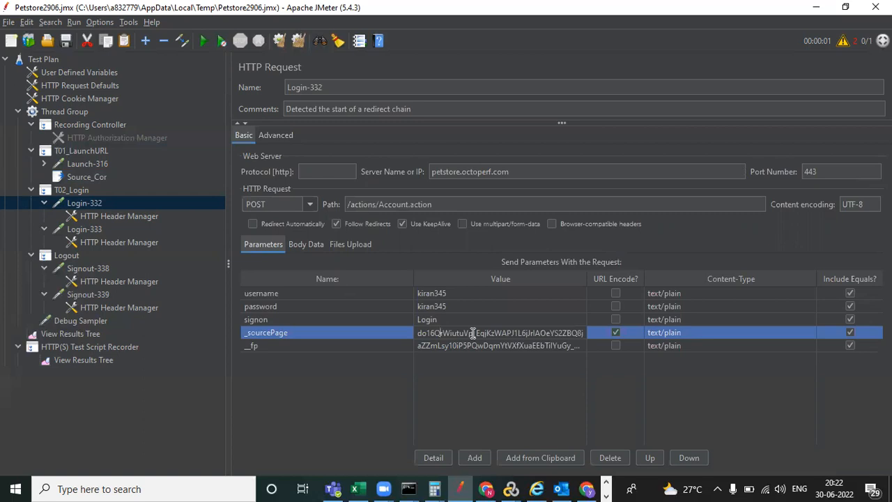
type("or")
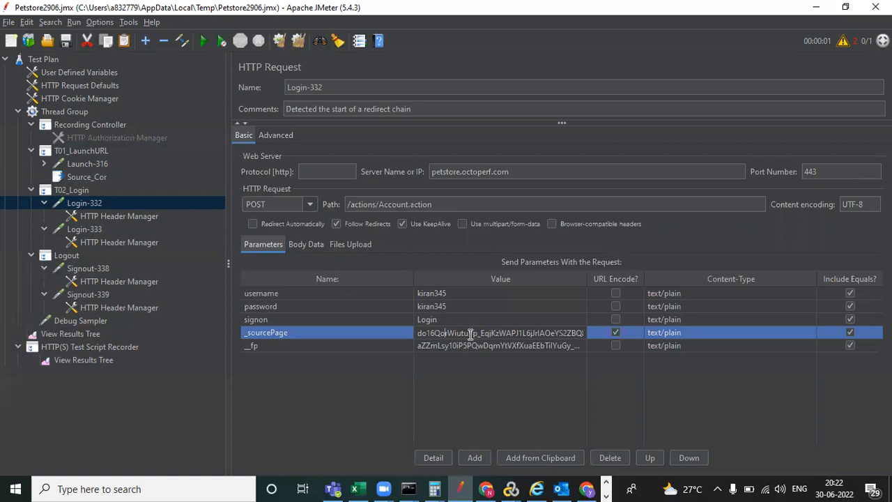
key("ctrl+r")
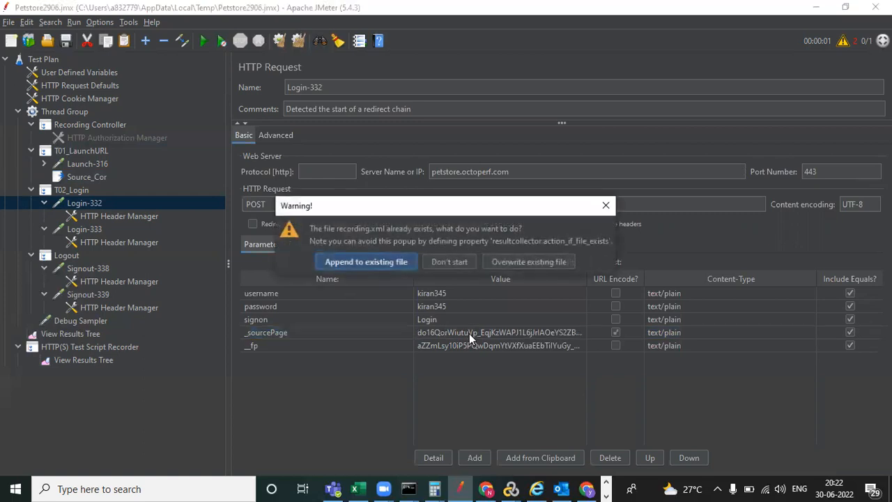
left_click(605, 206)
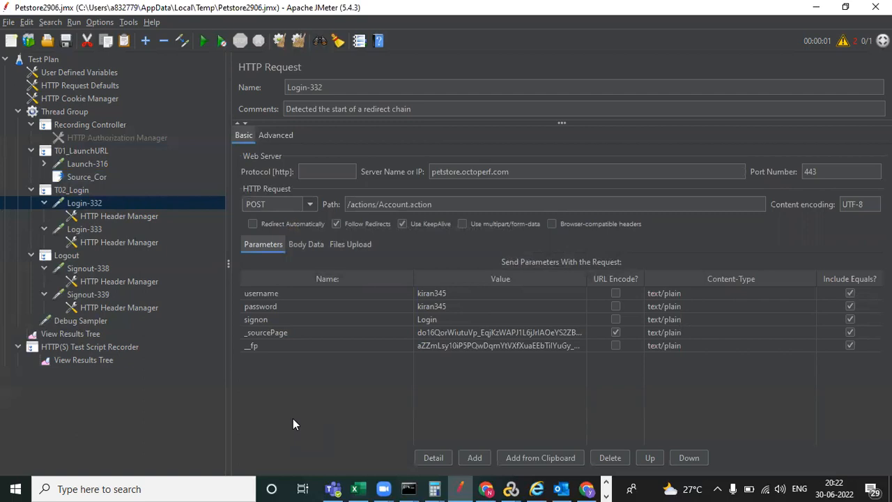
key("ctrl+f")
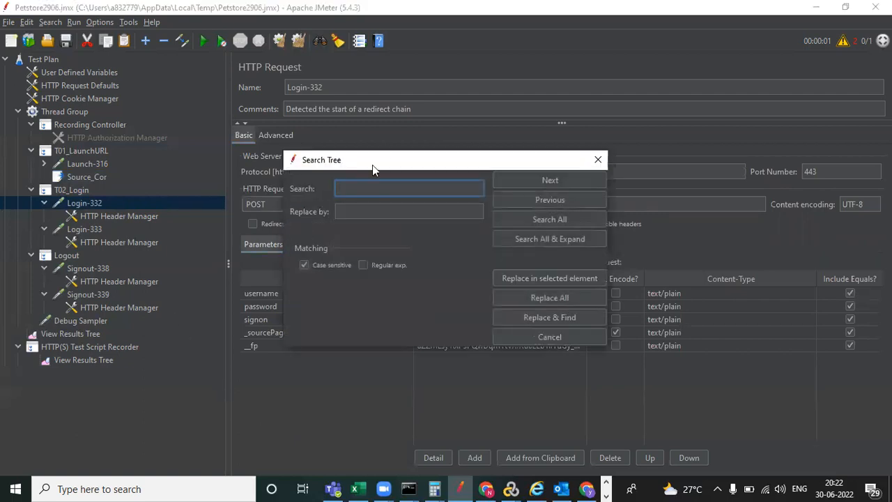
- Enter the hardcoded _sourcePage value as the Search Tree search term
left_click_drag(372, 165, 491, 162)
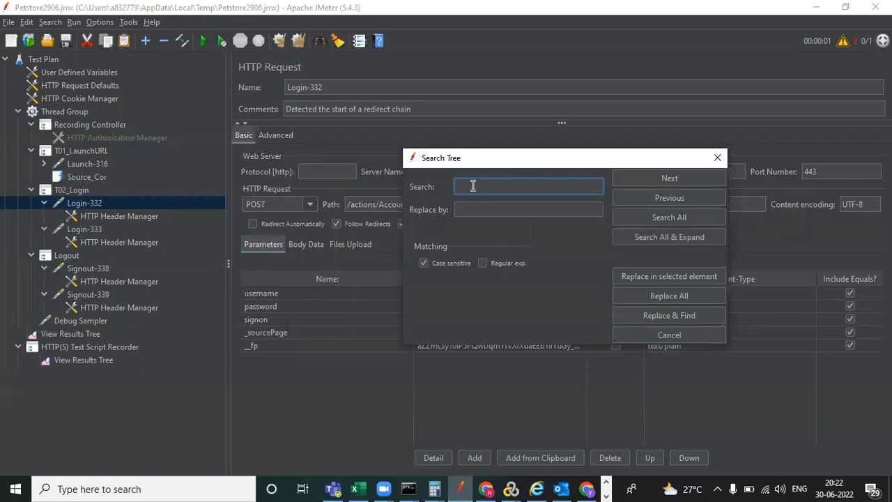
key("ctrl+v")
left_click(473, 186)
key("BackSpace")
key("BackSpace")
key("BackSpace")
key("BackSpace")
left_click(495, 187)
key("BackSpace")
key("BackSpace")
key("BackSpace")
key("BackSpace")
key("BackSpace")
key("BackSpace")
left_click_drag(543, 158, 596, 44)
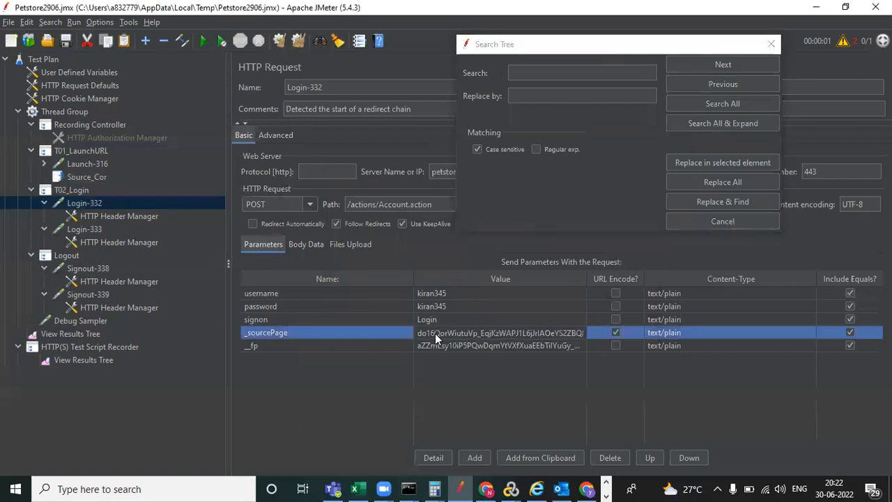
key("ctrl+a")
left_click(525, 72)
type("cLhwkBU8rqVLrIpxKvZPam8dQbmUtqwVEUY0=")
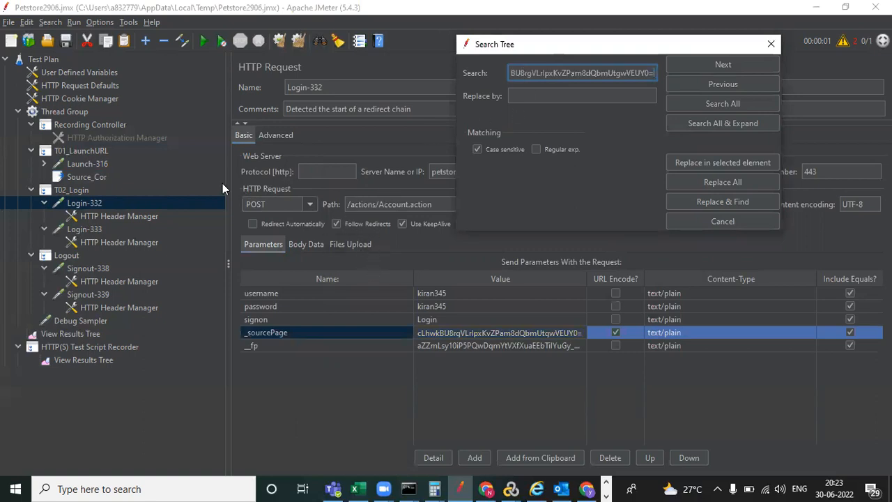
- Replace the matched value with ${Source_Cor} and close the search window
left_click(537, 93)
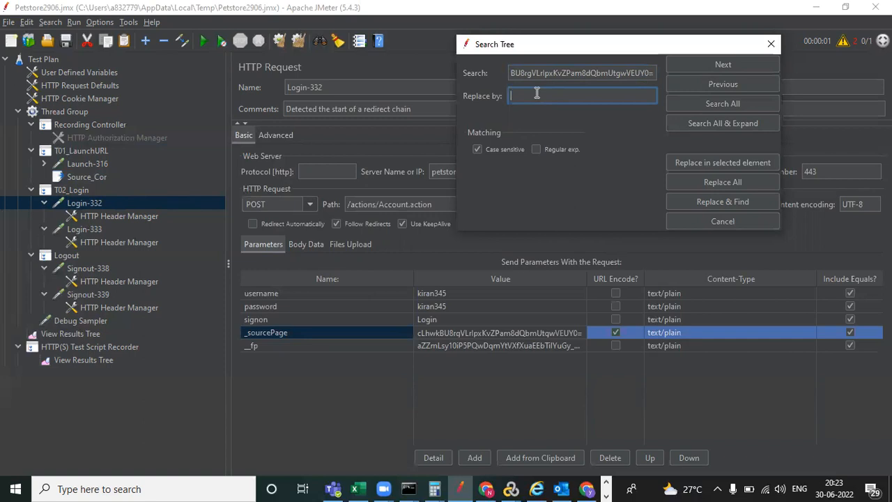
type("$")
type("${")
type("Sourc")
type("e")
type("_Cor")
left_click_drag(659, 45, 667, 163)
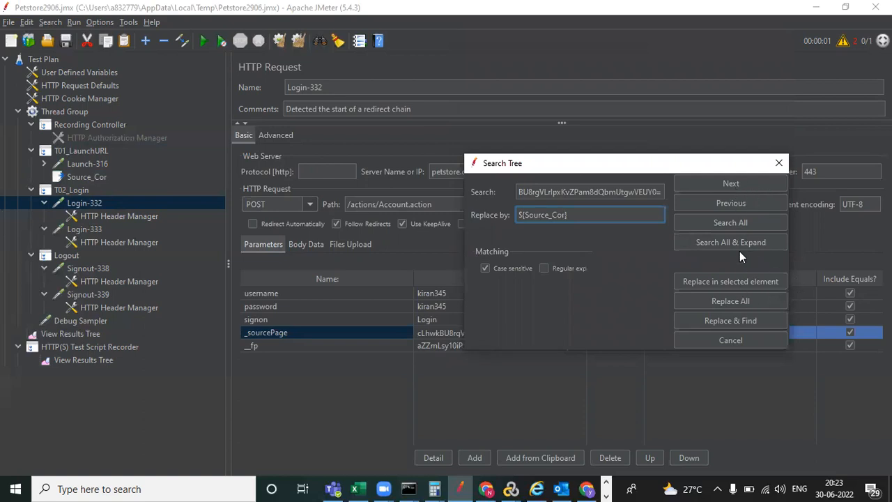
left_click(720, 321)
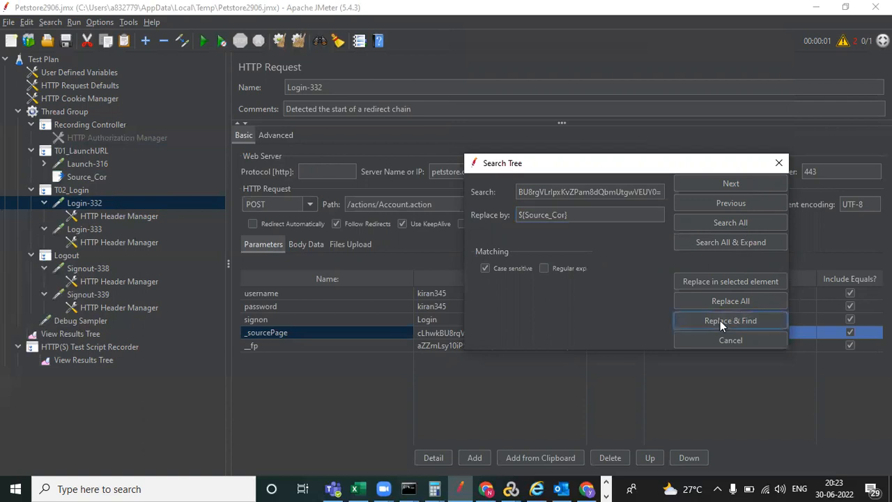
left_click_drag(642, 168, 644, 72)
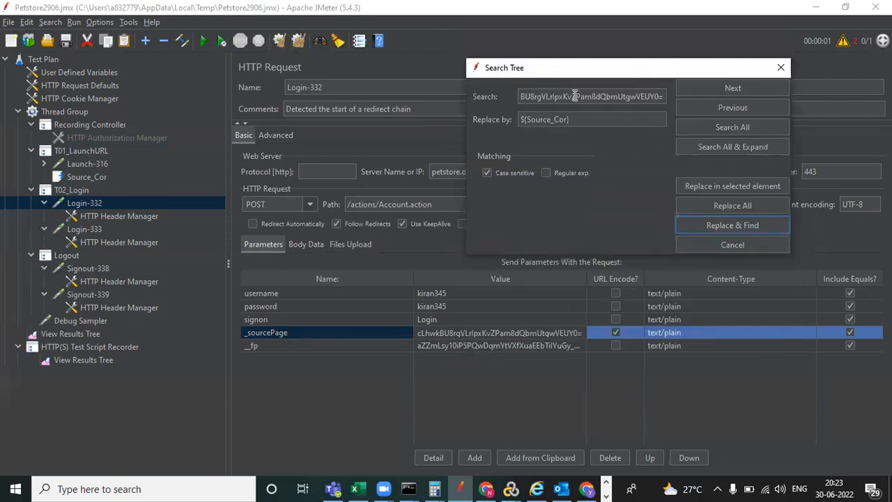
left_click(737, 225)
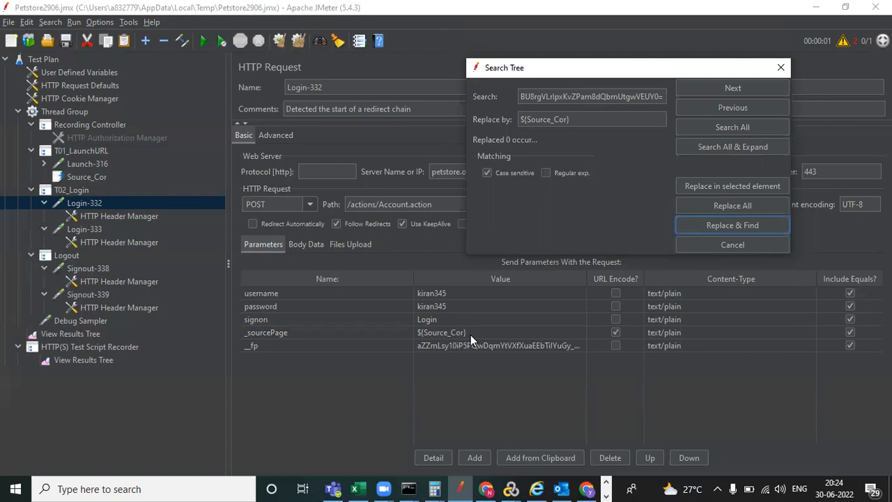
left_click(780, 68)
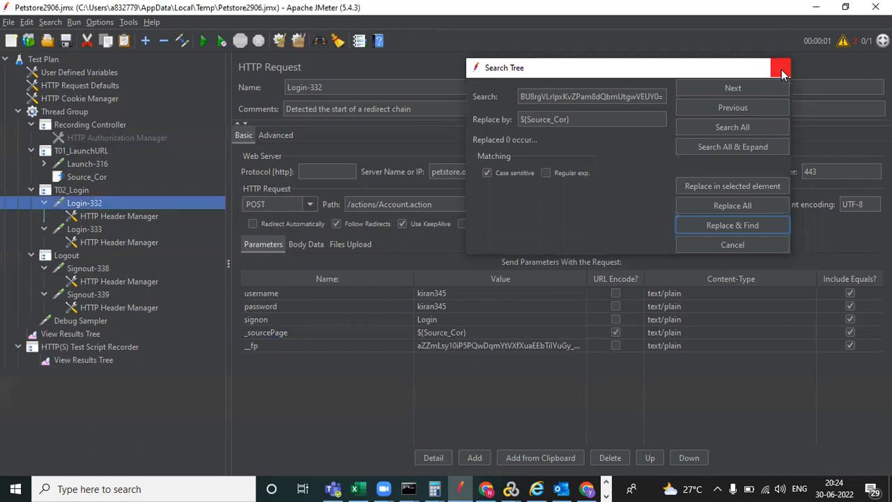
- Save the test plan and collapse the T01_LaunchURL, T02_Login and Logout groups
double_click(451, 334)
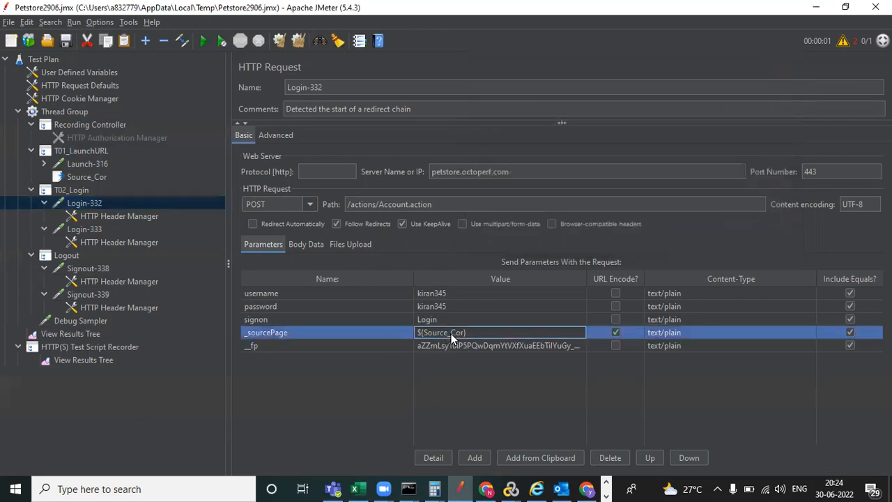
left_click(62, 43)
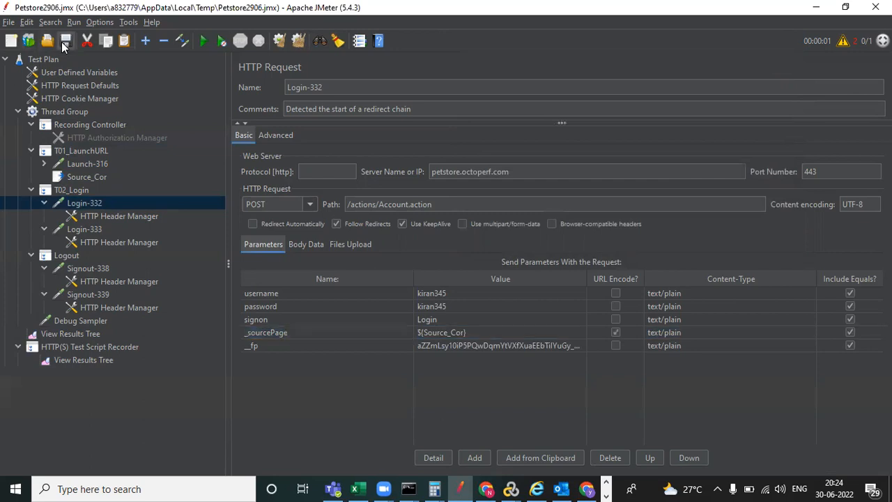
left_click(29, 149)
left_click(29, 163)
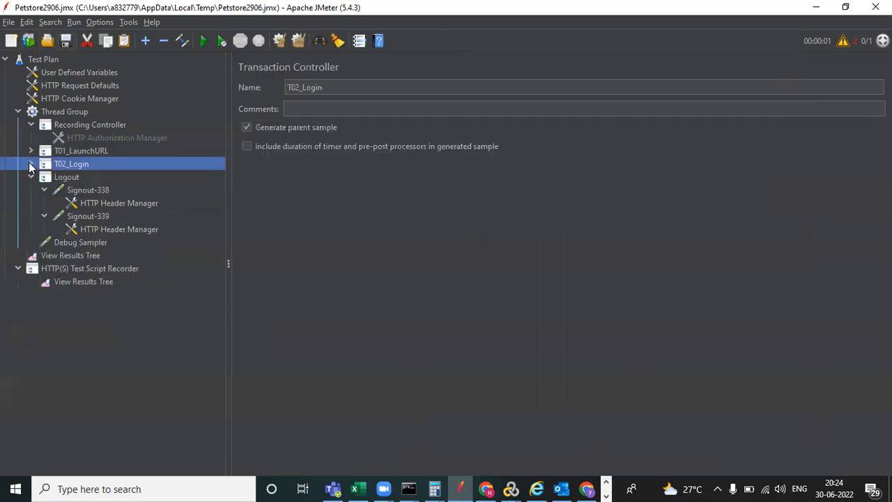
left_click(30, 176)
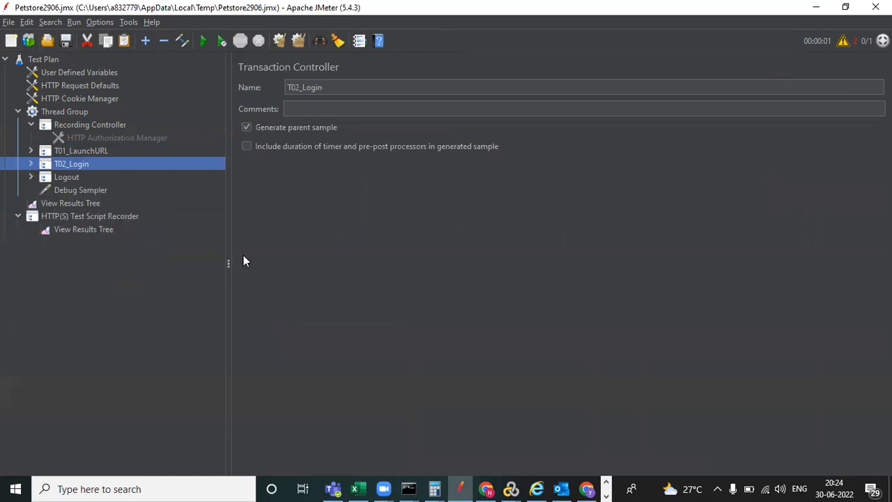
- Remove the old Debug Sampler from the plan
left_click(90, 192)
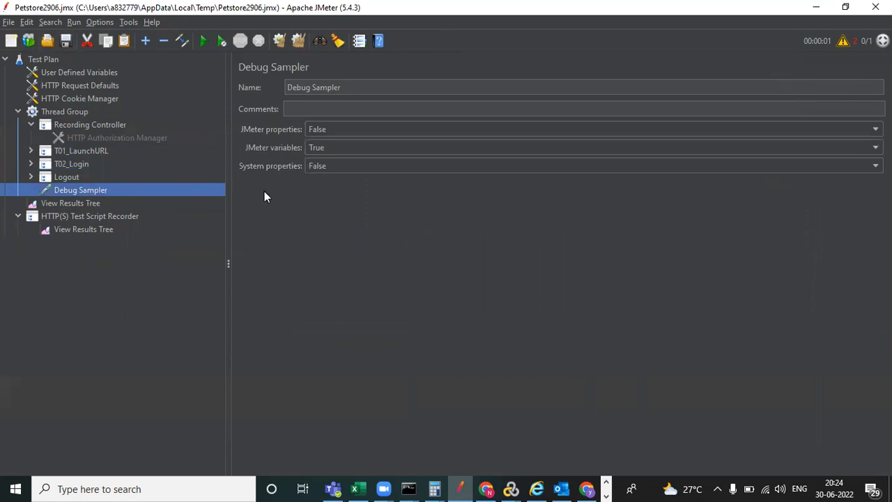
right_click(69, 191)
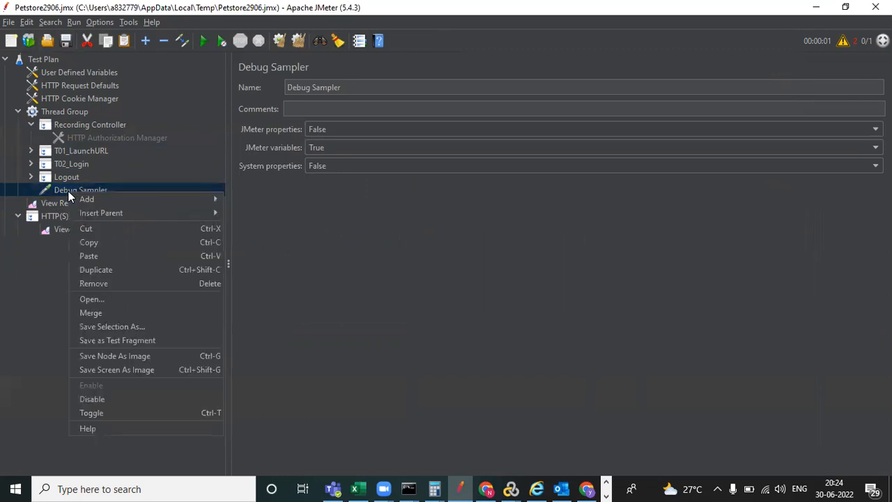
left_click(145, 287)
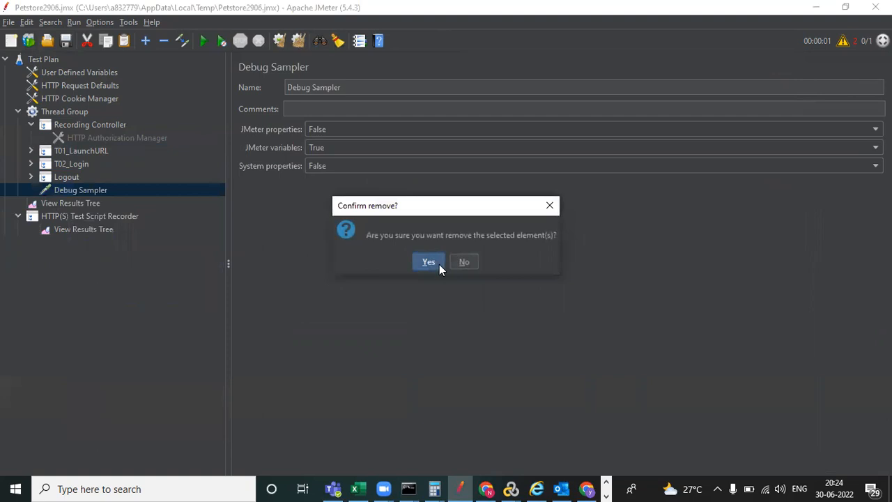
left_click(432, 262)
- Add a new Debug Sampler under the Thread Group
right_click(55, 114)
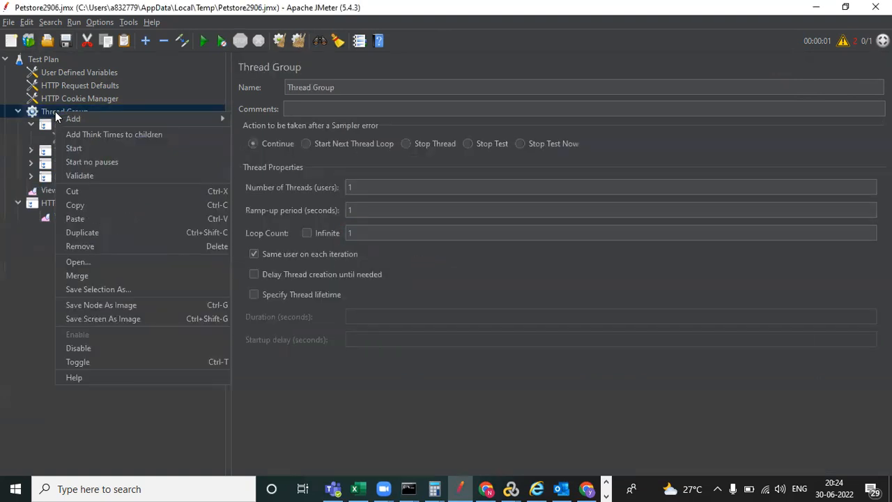
mouse_move(197, 118)
mouse_move(250, 116)
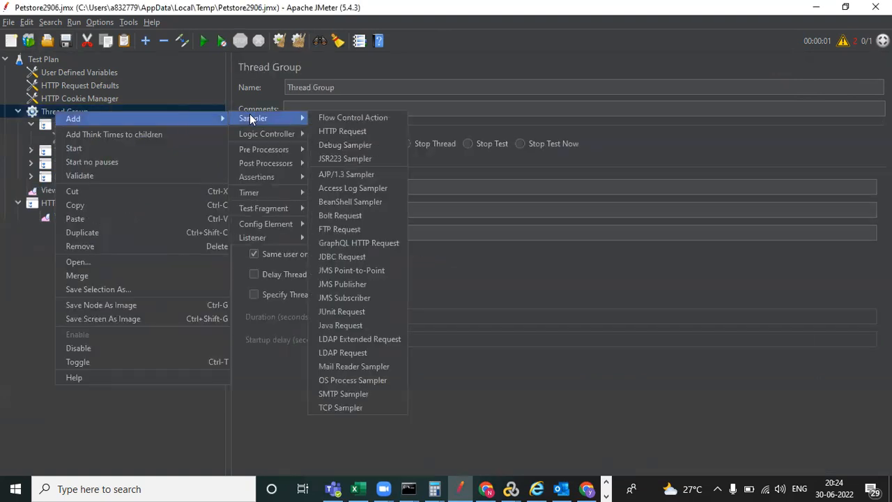
left_click(338, 145)
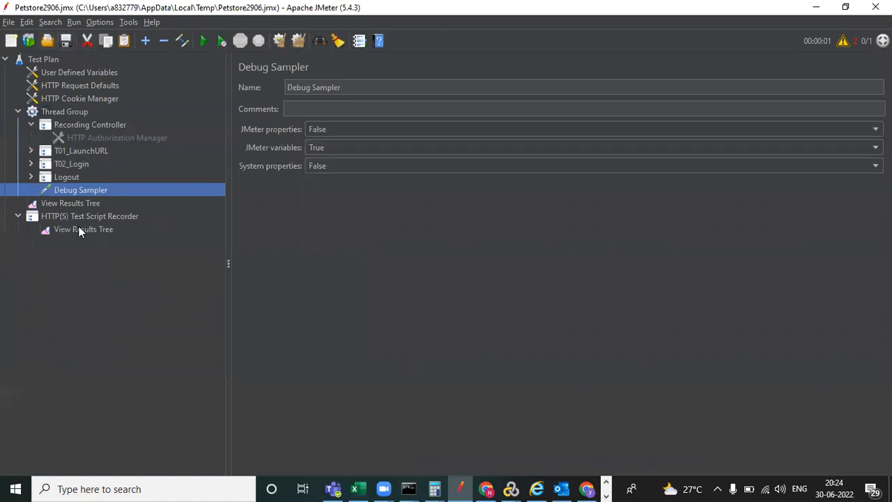
left_click(85, 205)
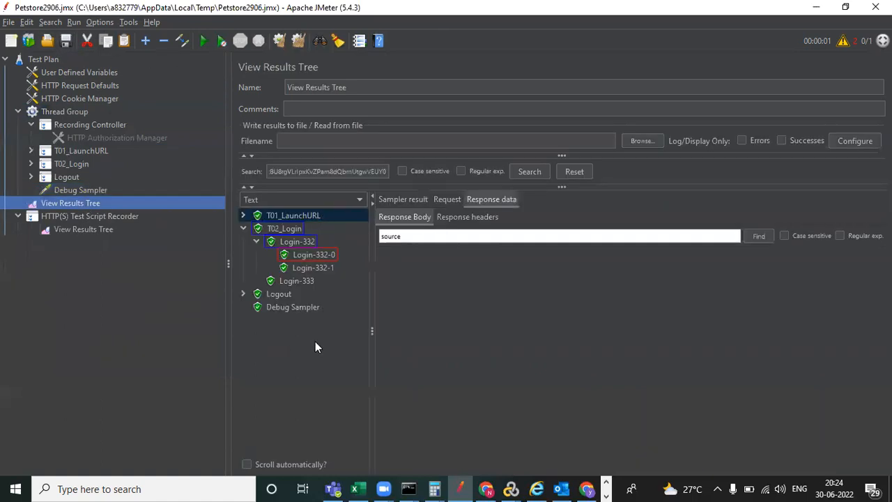
- Clear old results, rerun overwriting recording.xml, and view the Debug Sampler's Source_Cor value
left_click(277, 41)
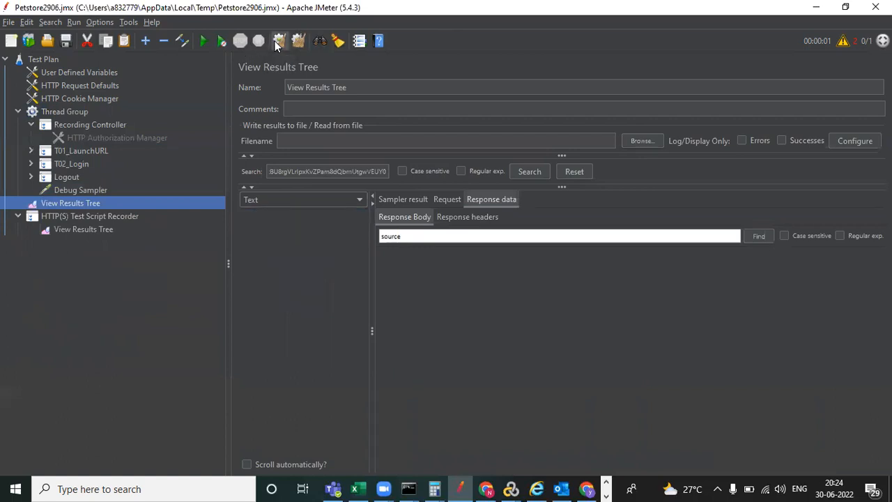
left_click(204, 42)
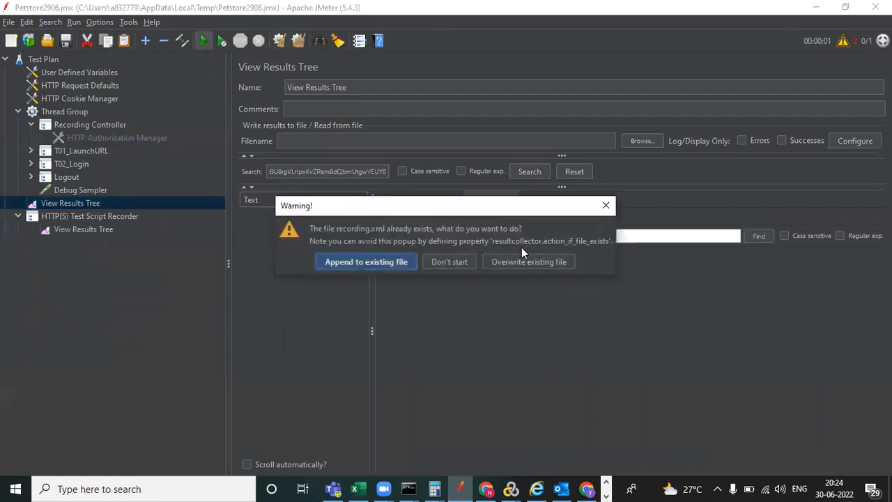
left_click(519, 262)
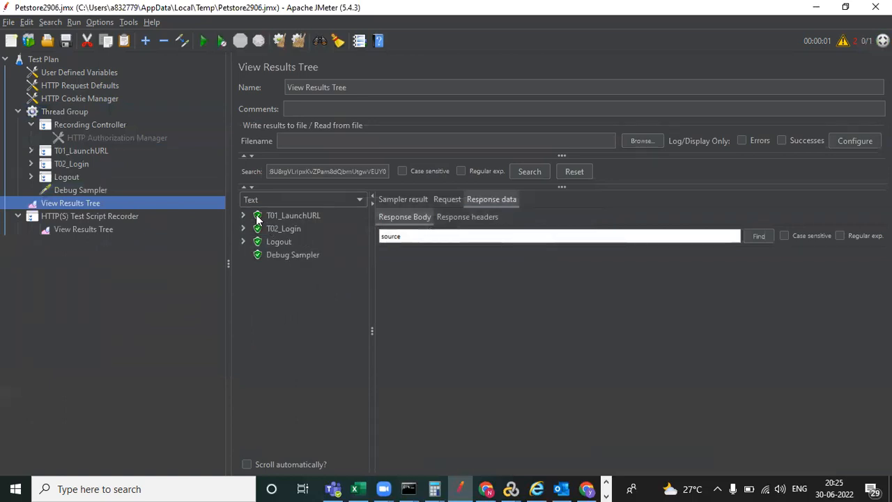
left_click(296, 255)
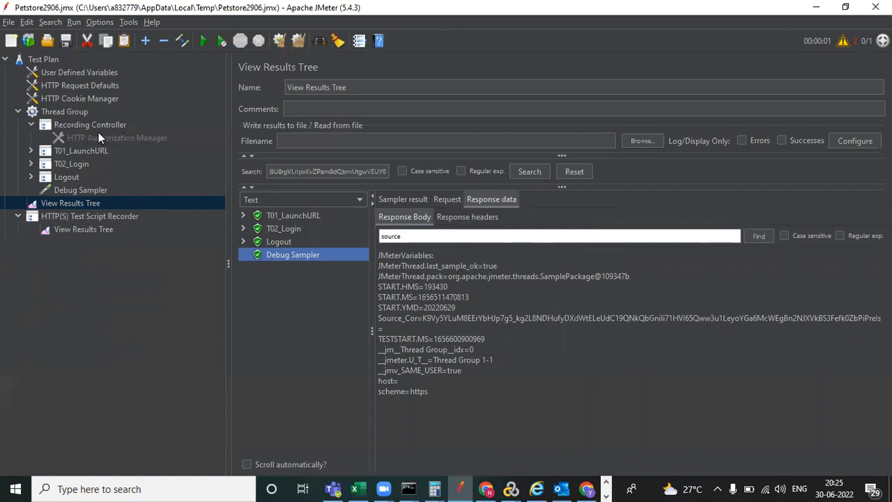
- Append 'hghnfdss' to the Right Boundary of the Source_Cor extractor under Launch-316
left_click(31, 150)
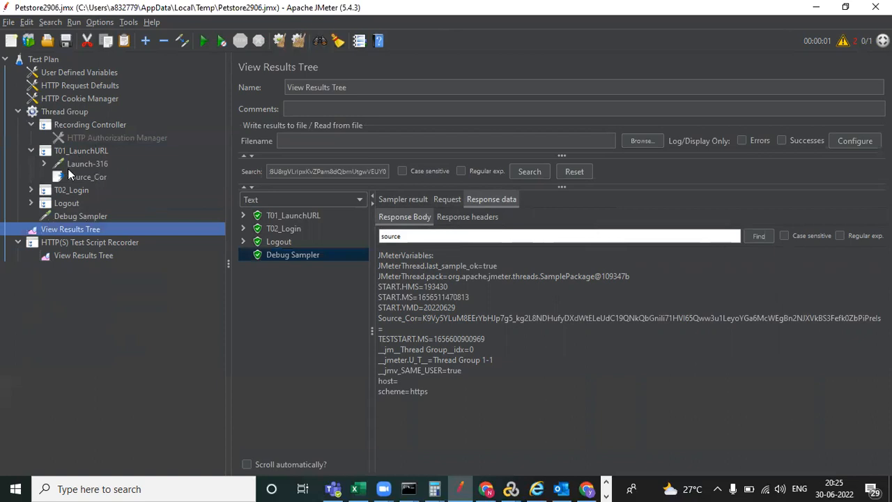
left_click(43, 163)
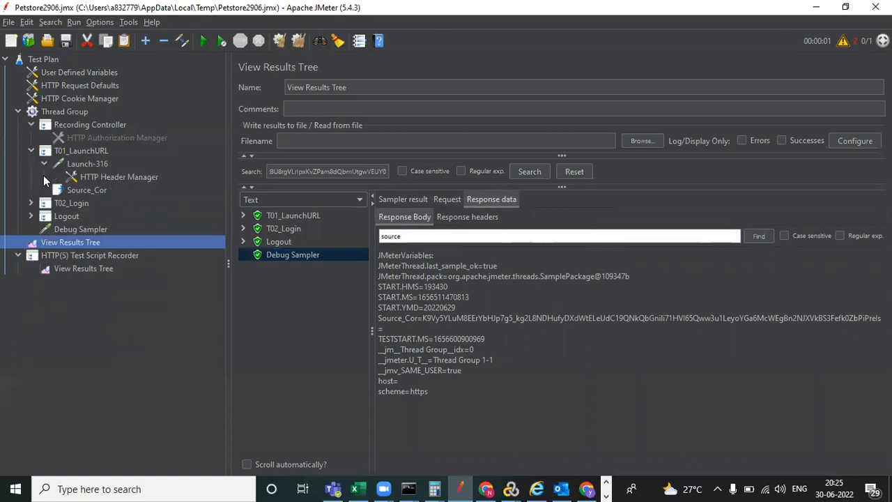
left_click(72, 190)
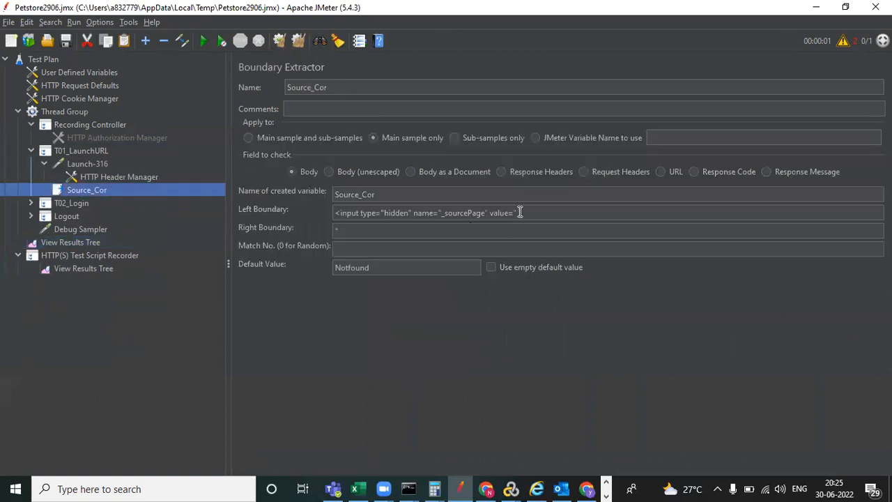
left_click(358, 229)
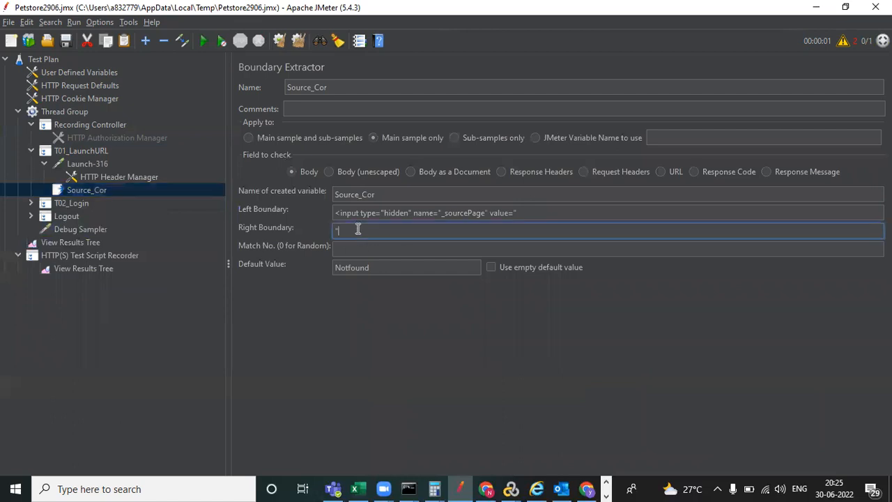
type("hgh")
type("nfdss")
- Clear results, rerun overwriting the results file, and view Debug Sampler variables showing Source_Cor=Notfound
left_click(88, 242)
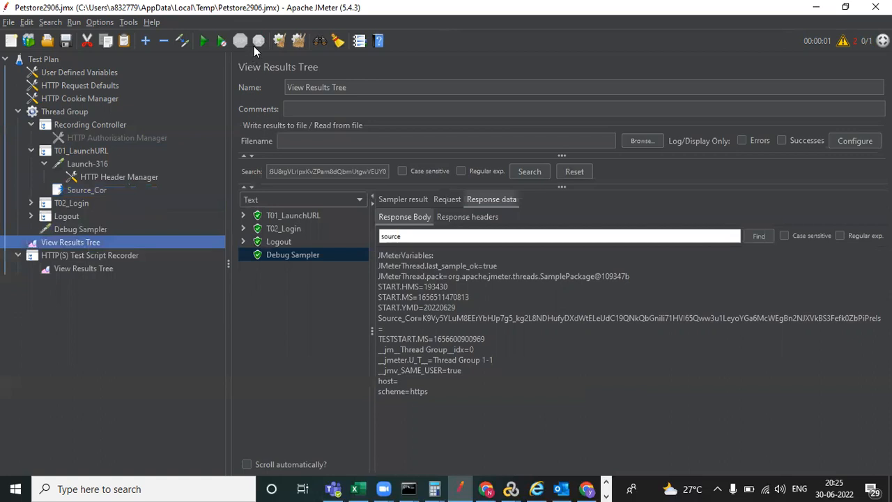
left_click(278, 42)
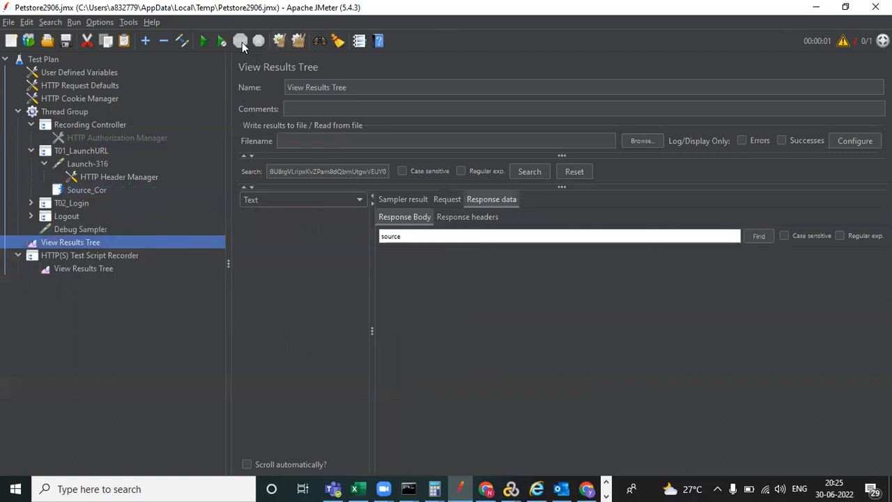
left_click(204, 41)
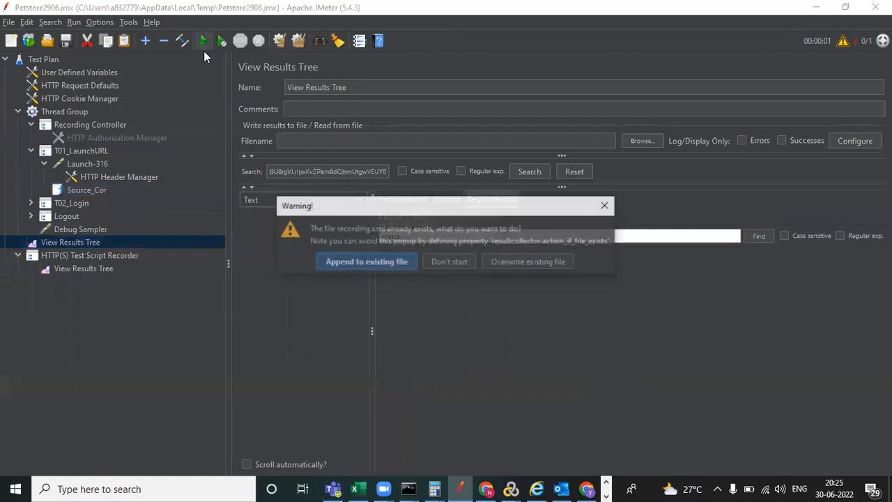
left_click(513, 259)
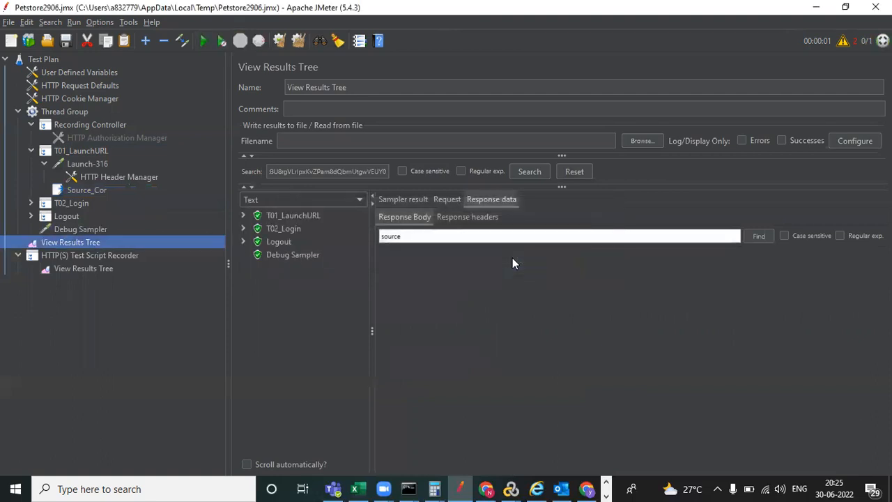
left_click(295, 257)
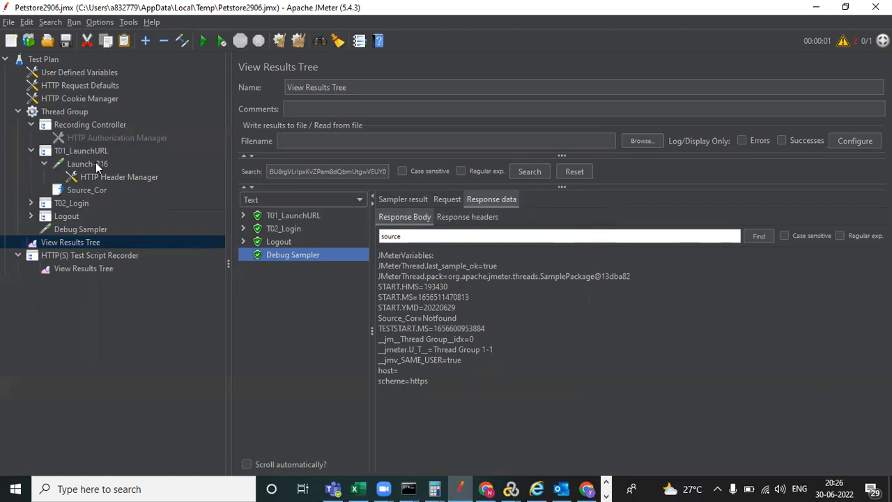
- Trim Source_Cor's Right Boundary back to a lone quote and save the test plan
left_click(87, 190)
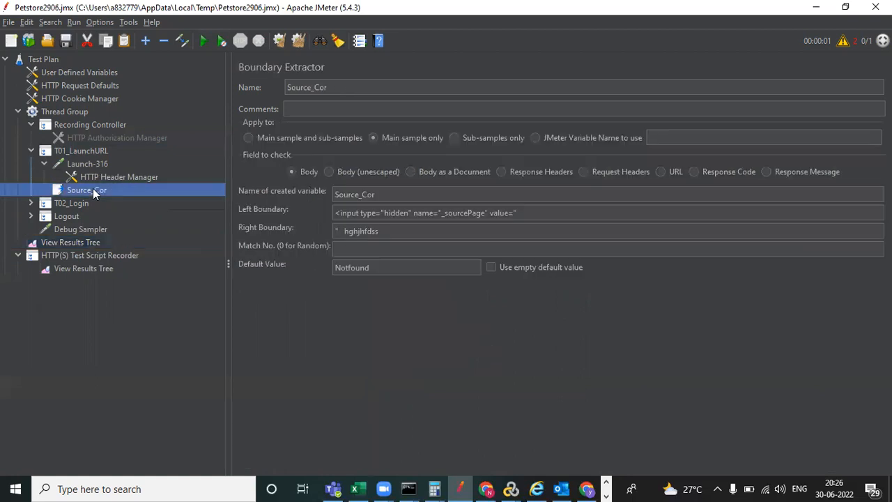
left_click(390, 232)
key("BackSpace")
key("BackSpace")
key("BackSpace")
key("BackSpace")
key("BackSpace")
key("BackSpace")
key("BackSpace")
key("BackSpace")
key("BackSpace")
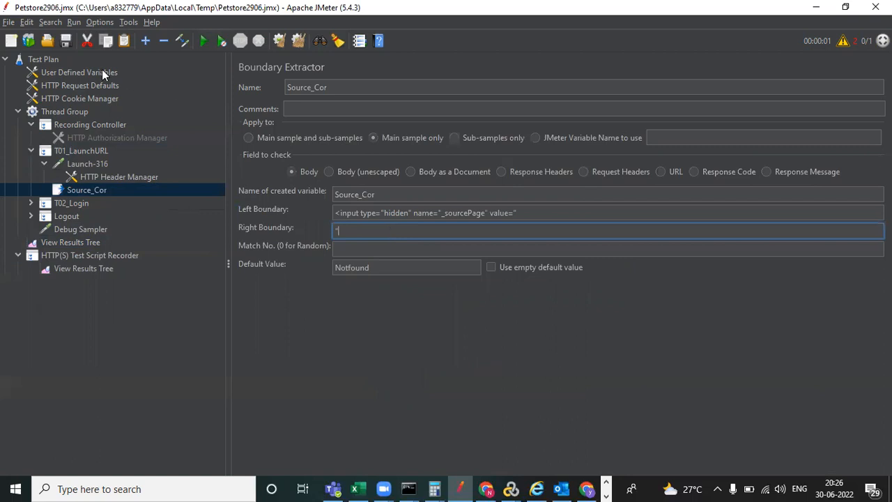
left_click(65, 41)
- Copy Login-332's hardcoded __fp value and search the View Results Tree for it
left_click(31, 202)
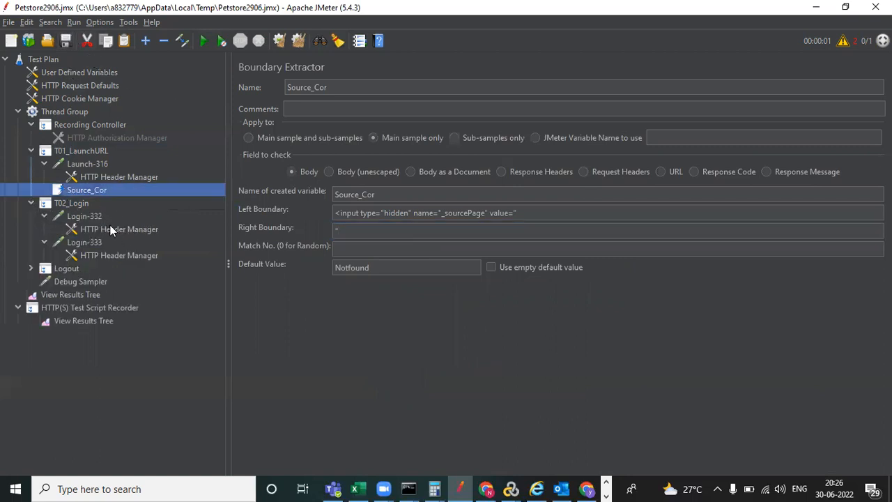
left_click(94, 215)
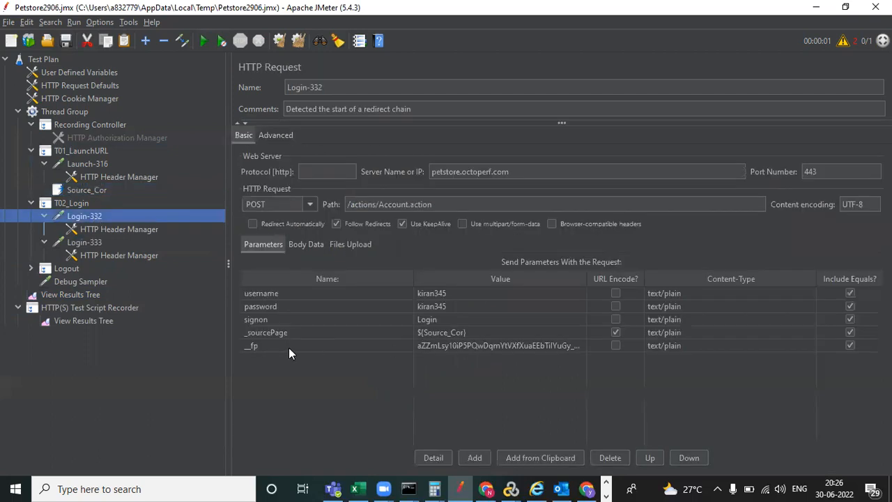
left_click(461, 344)
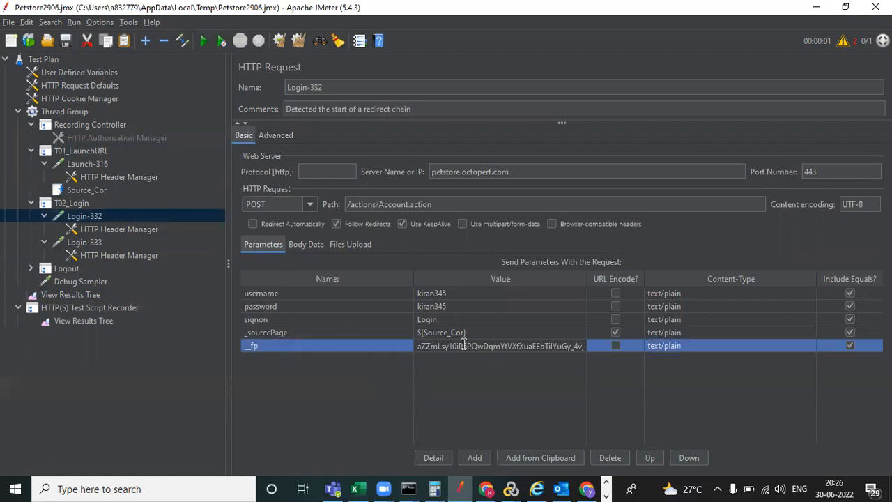
double_click(463, 345)
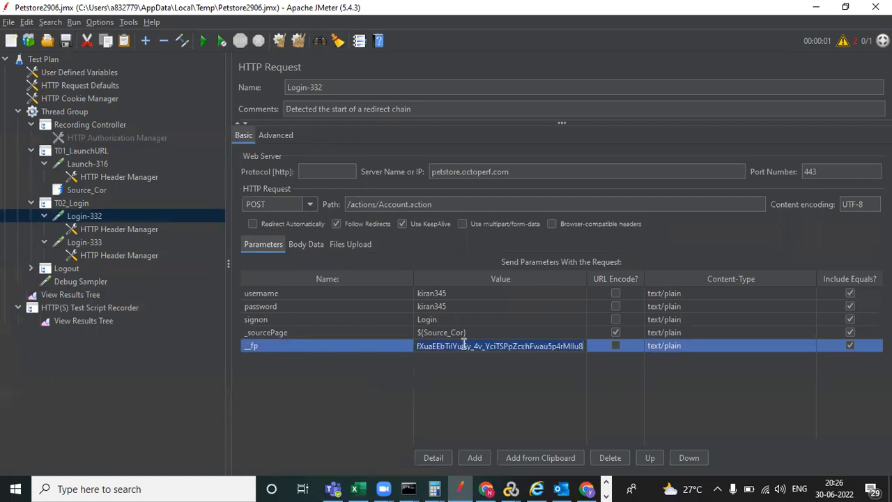
left_click(94, 296)
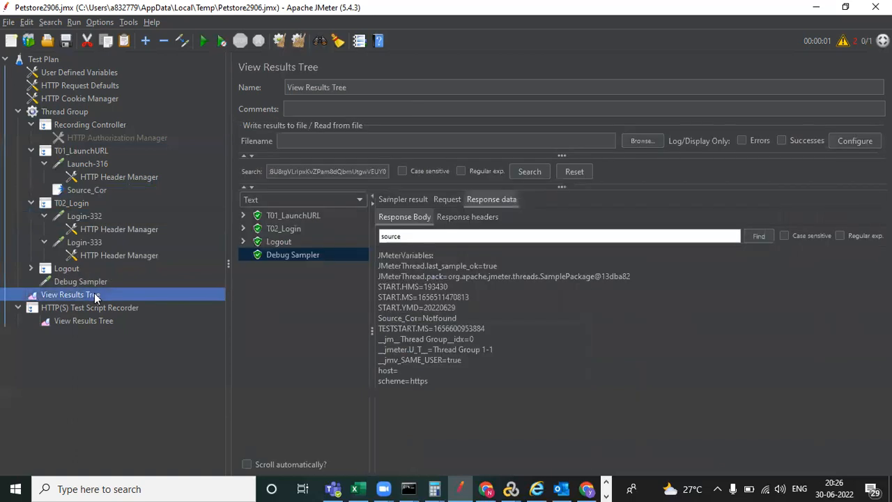
left_click(341, 172)
key("ctrl+a")
key("BackSpace")
key("ctrl+v")
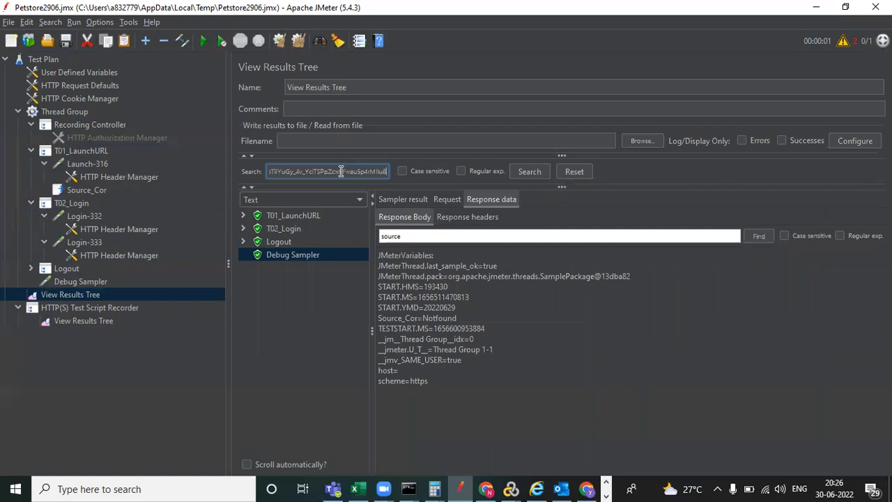
left_click(530, 174)
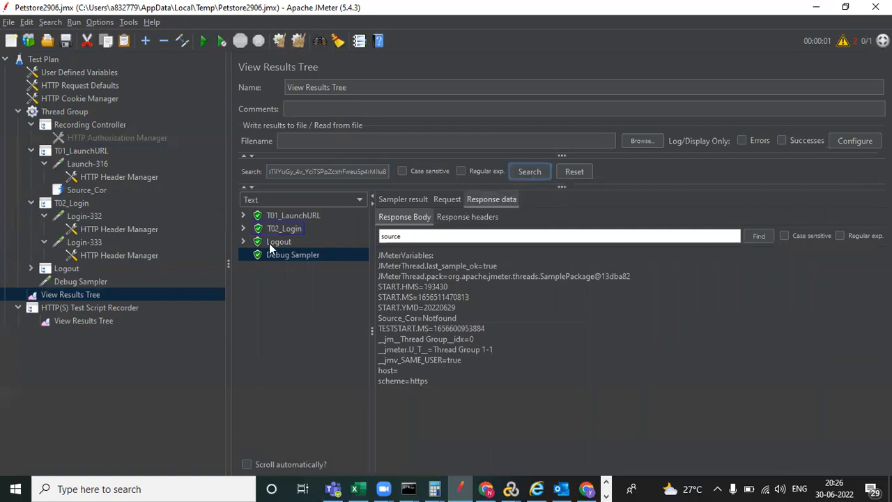
- Find 'fp' in Login-332's response HTML and select the hidden __fp input markup
left_click(244, 228)
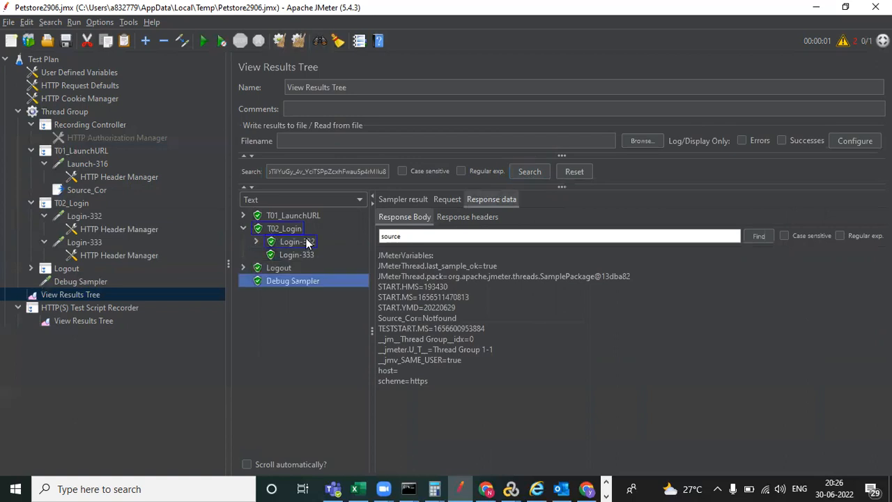
left_click(304, 244)
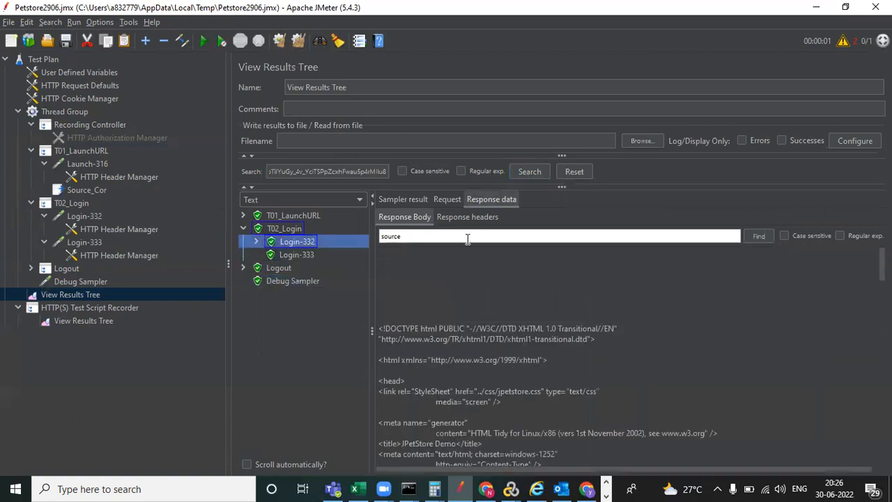
left_click_drag(407, 237, 376, 235)
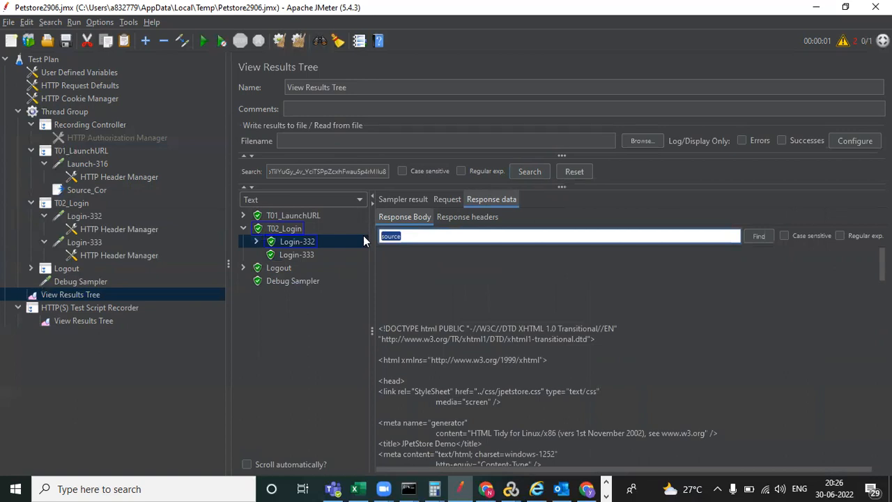
type("fp")
left_click(758, 237)
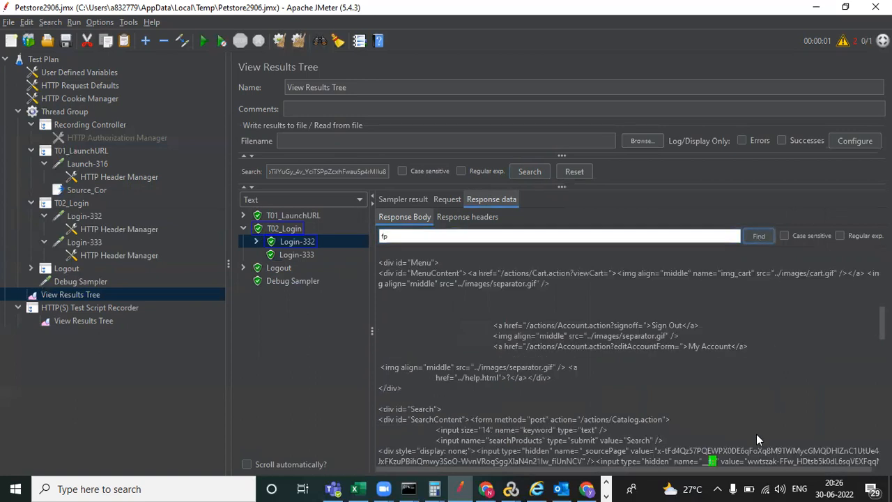
scroll(704, 377, "down", 3)
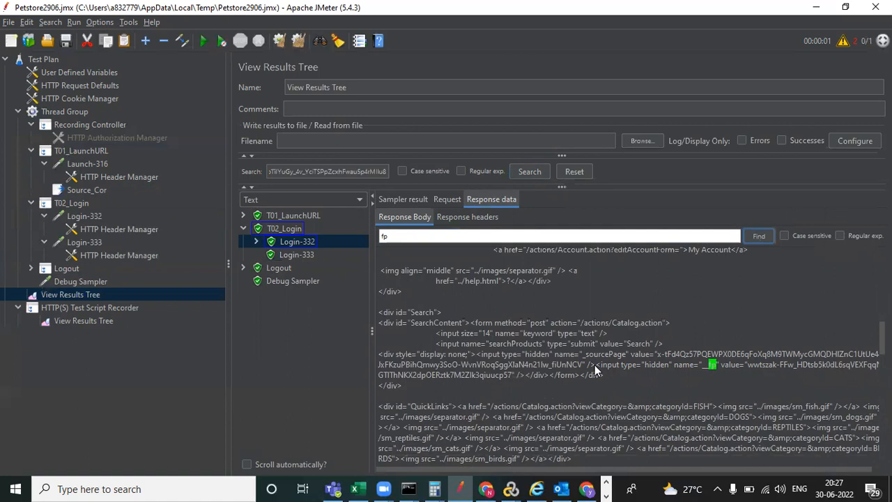
left_click_drag(597, 364, 588, 385)
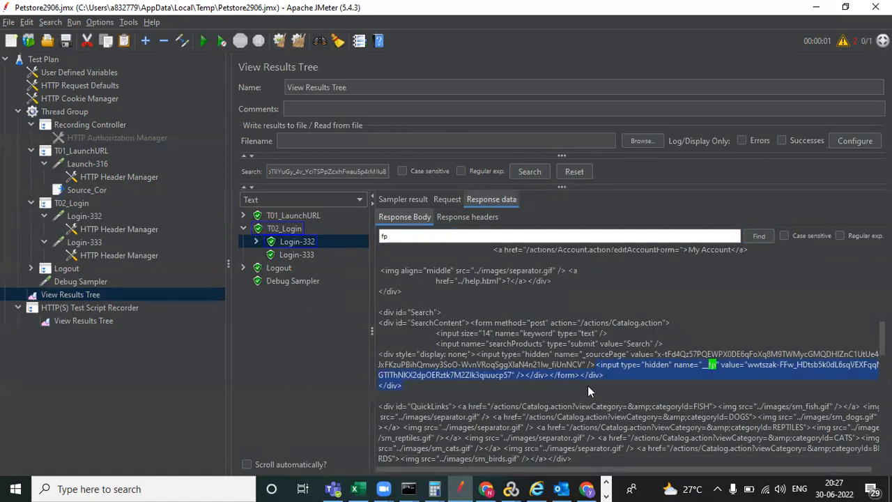
key("alt+Tab")
- Paste the hidden __fp input HTML on a new line below the earlier Notepad snippet
left_click(119, 122)
key("Return")
key("Return")
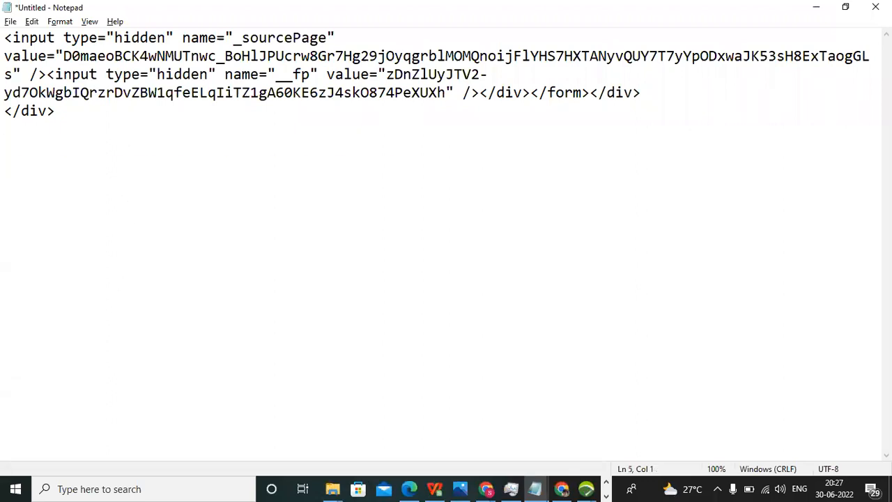
type("<input type=\"hidden\" name=\"__fp\" value=\"wwtszak-FFw_HDtsb5k0dL6sqVEXFqqNGTlThNKX2dpOERztk7M2Zlk3qiuucp57\" /></div></form></div> </div>")
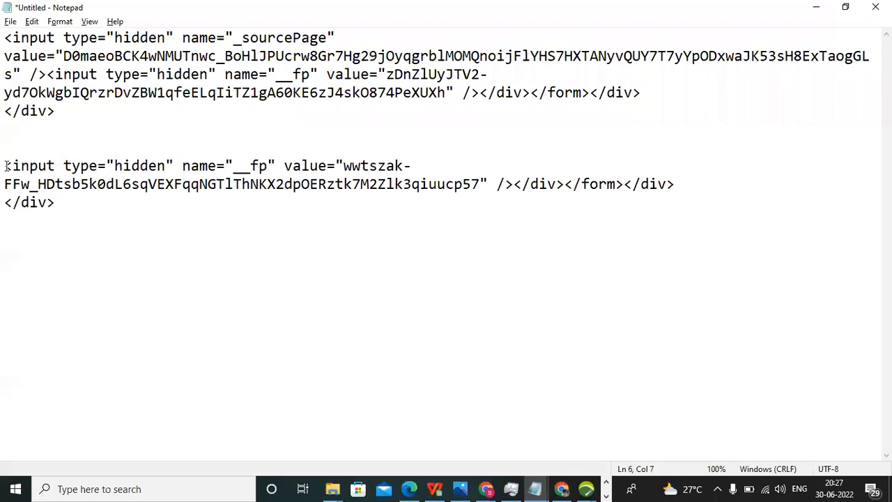
key("alt+Tab")
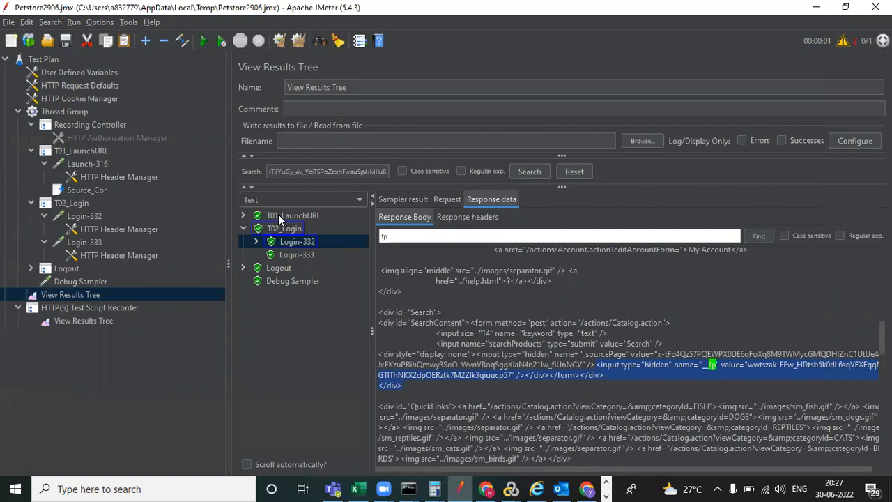
- Add a Boundary Extractor under T01_LaunchURL with variable name Fp_Cor
left_click(85, 154)
right_click(85, 154)
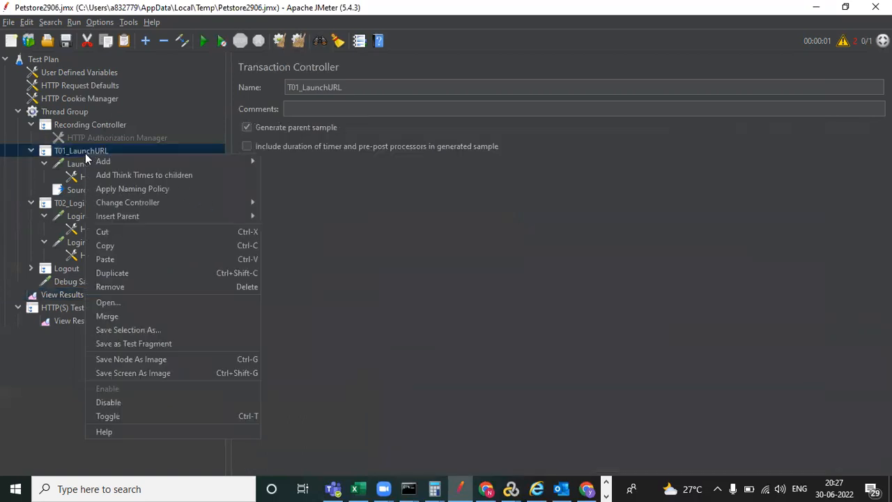
mouse_move(212, 157)
mouse_move(322, 175)
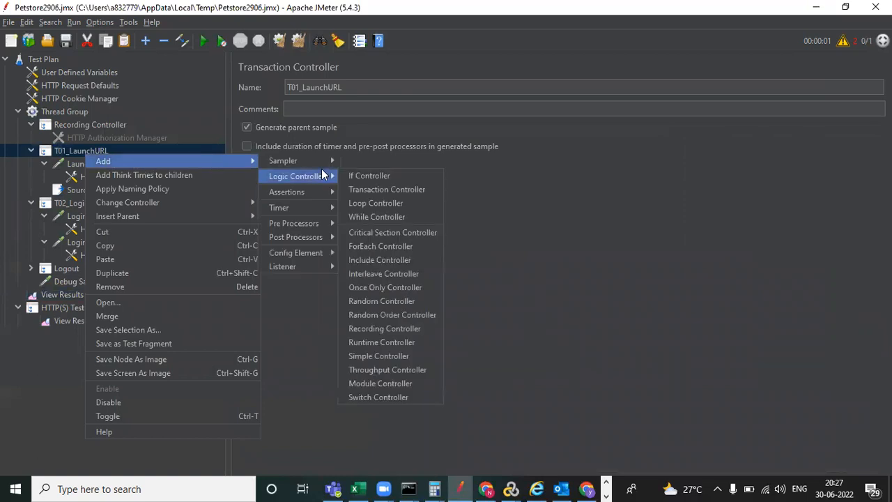
mouse_move(319, 237)
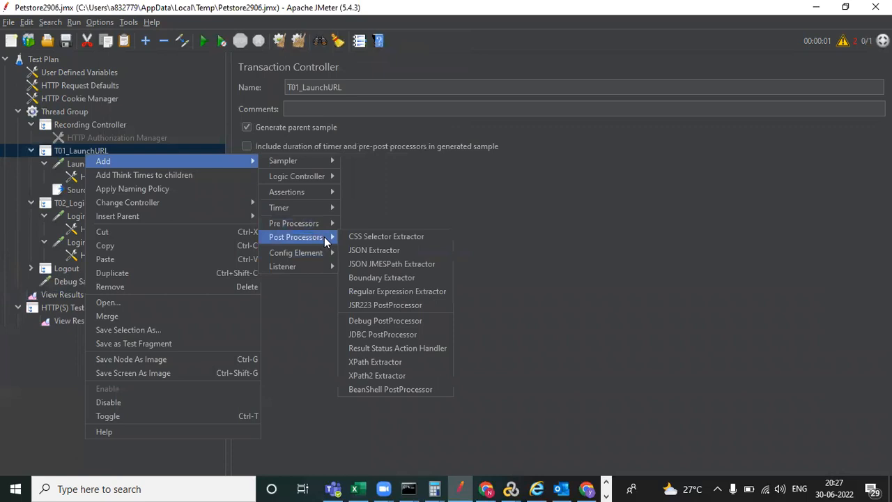
left_click(372, 278)
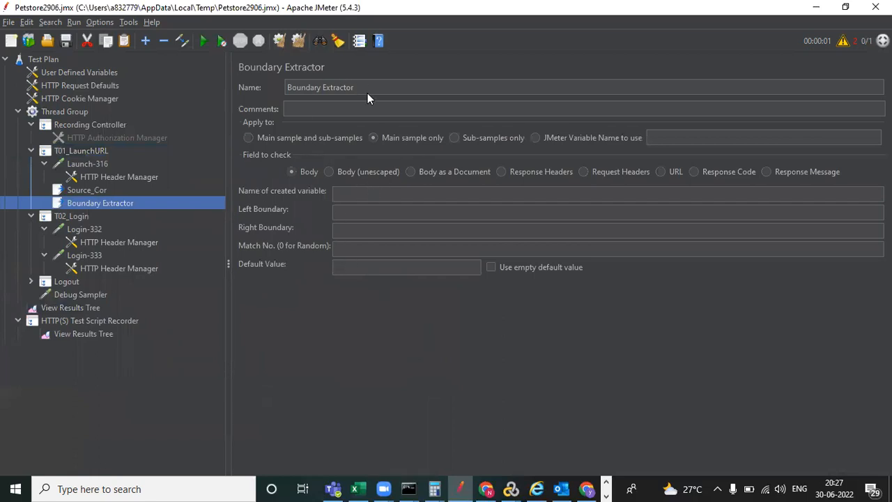
left_click(354, 193)
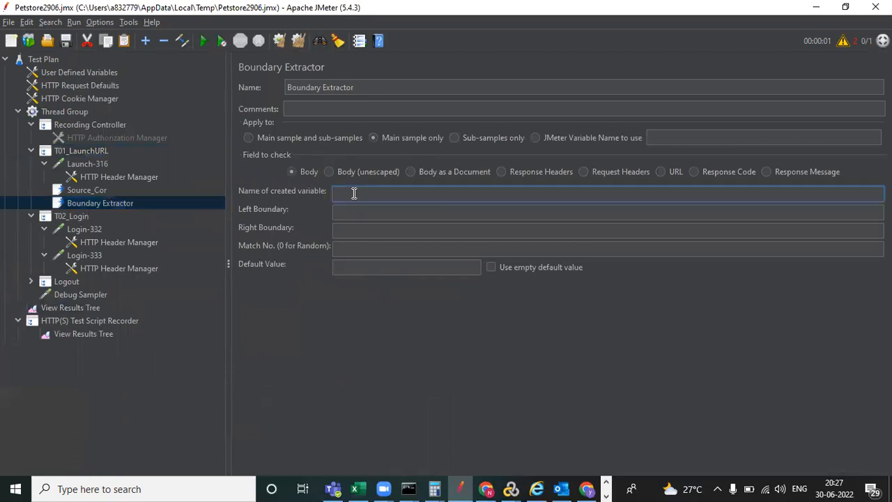
type("Fp_Cor")
- Set the left boundary to the __fp input's value=" prefix and the right boundary to a quote
key("alt+Tab")
left_click_drag(6, 166, 345, 165)
key("ctrl+c")
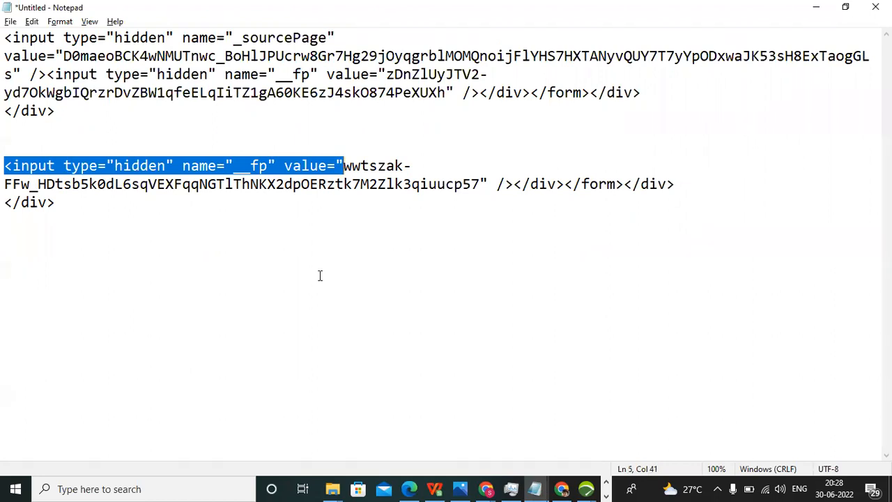
key("alt+Tab")
left_click(369, 211)
key("ctrl+v")
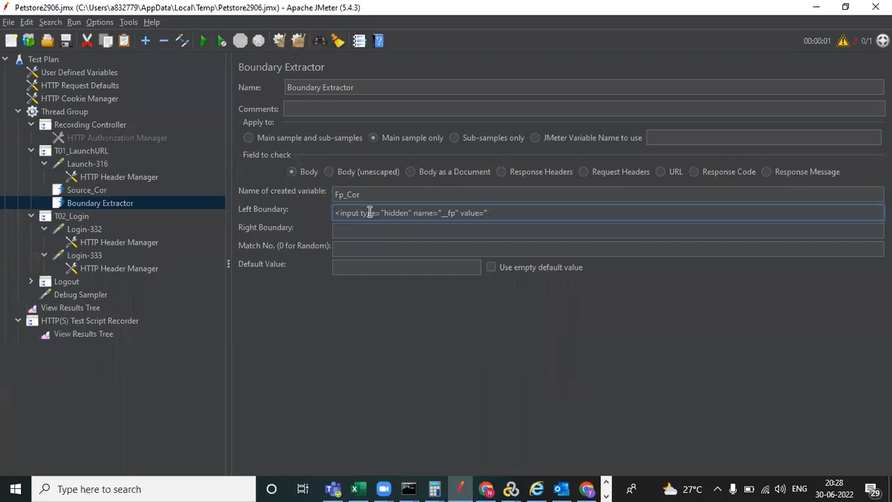
key("alt+Tab")
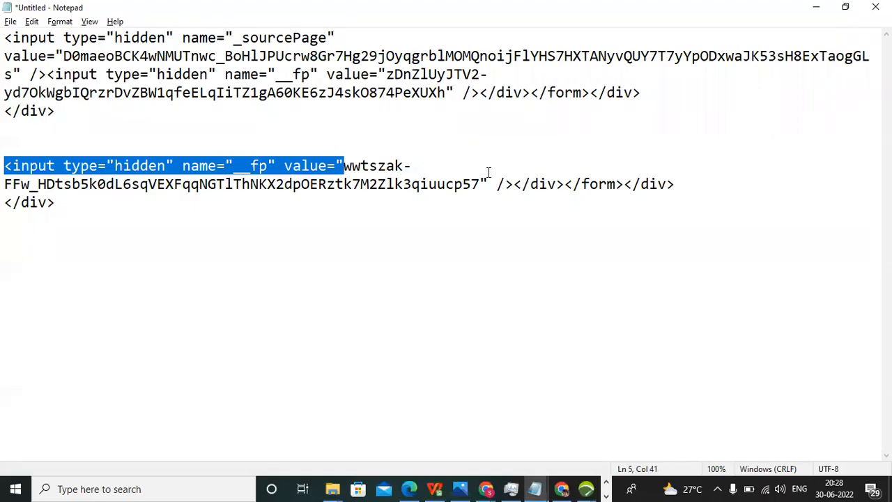
left_click_drag(480, 183, 485, 183)
key("ctrl+c")
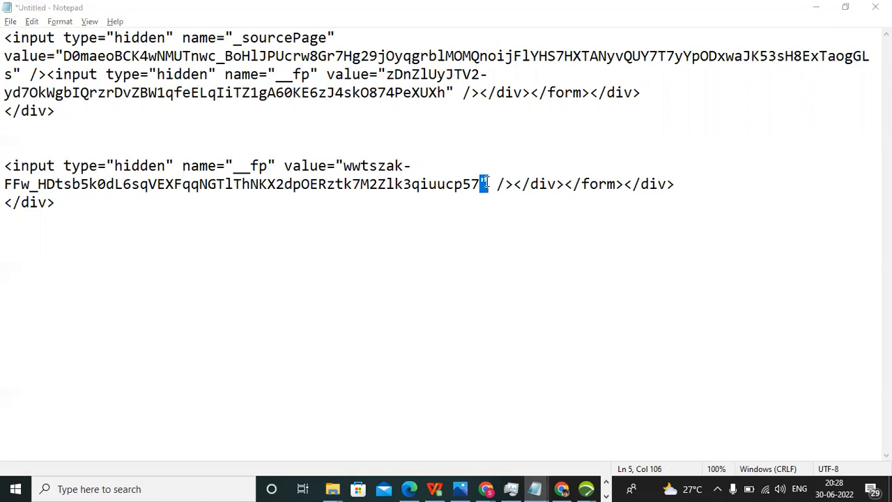
key("alt+Tab")
left_click(359, 231)
key("ctrl+v")
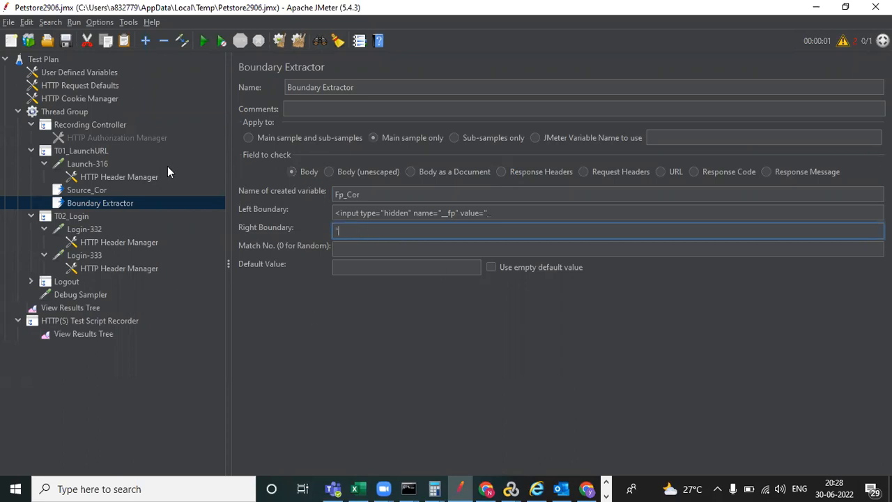
- Set the Default Value to NotFound, correcting the mistyped capital O
left_click(379, 268)
type("N")
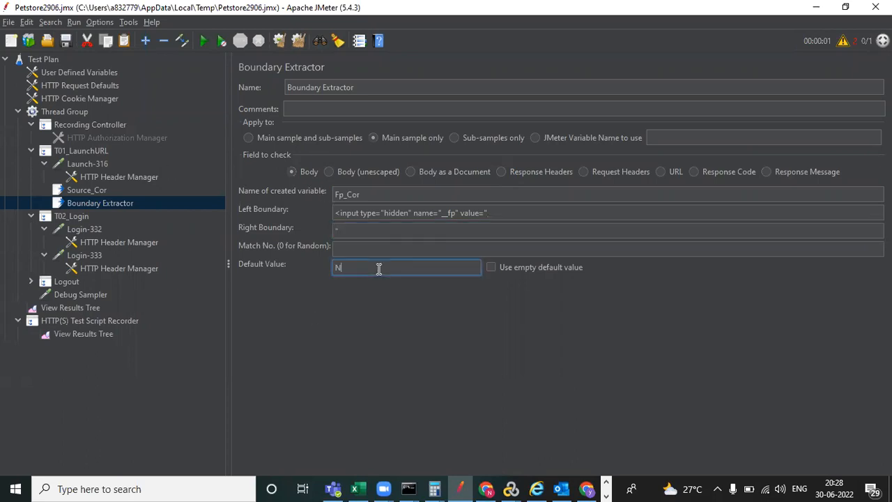
type("OtFound")
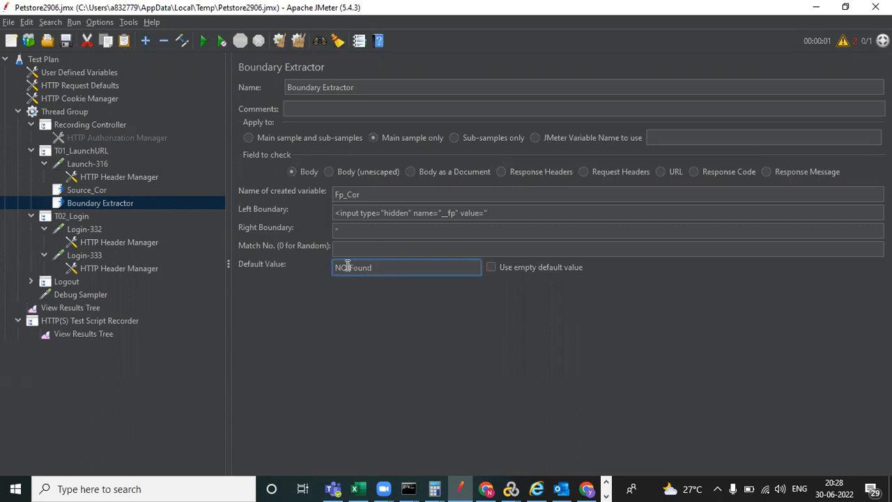
left_click(347, 267)
key("BackSpace")
type("o")
- Open Search Tree and enter Login-332's hardcoded __fp value as the search text
key("ctrl+f")
left_click_drag(603, 68, 614, 190)
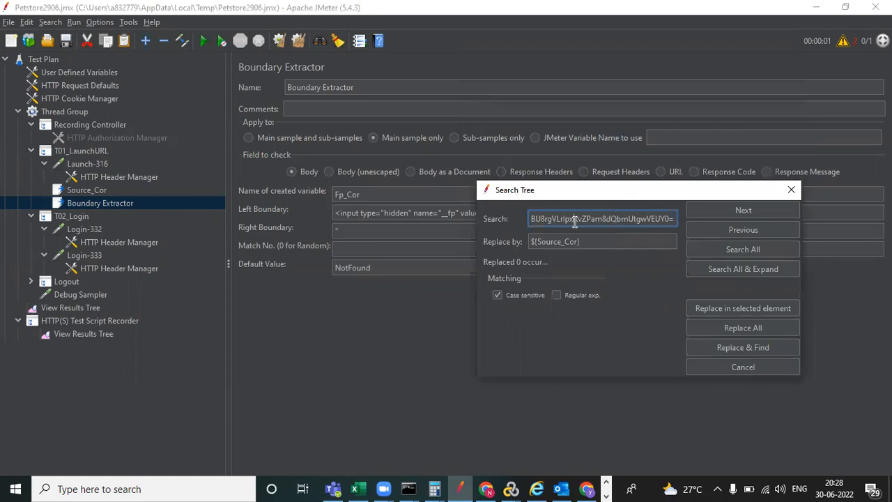
key("BackSpace")
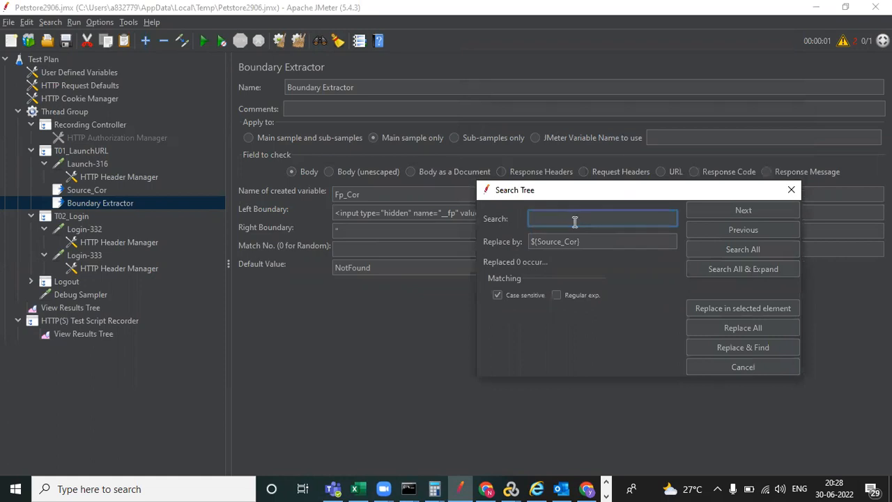
key("BackSpace")
left_click(92, 231)
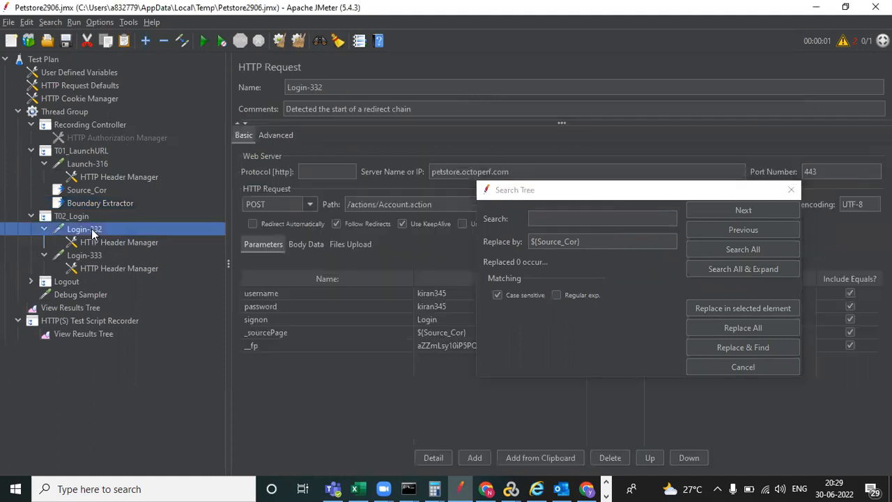
left_click(551, 191)
left_click_drag(548, 174, 556, 64)
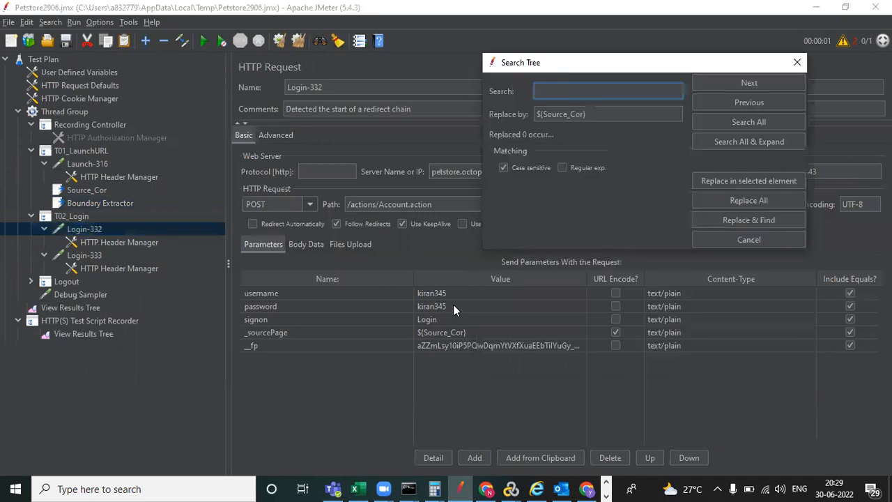
left_click(453, 347)
double_click(452, 347)
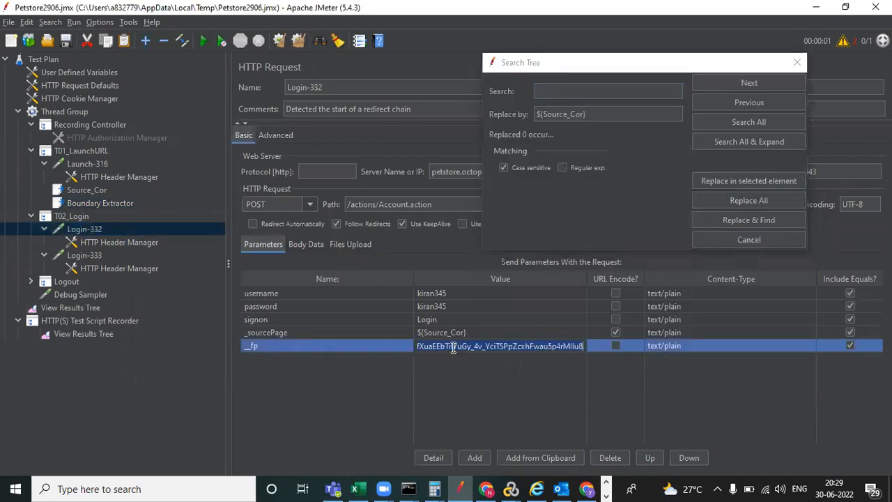
left_click(569, 91)
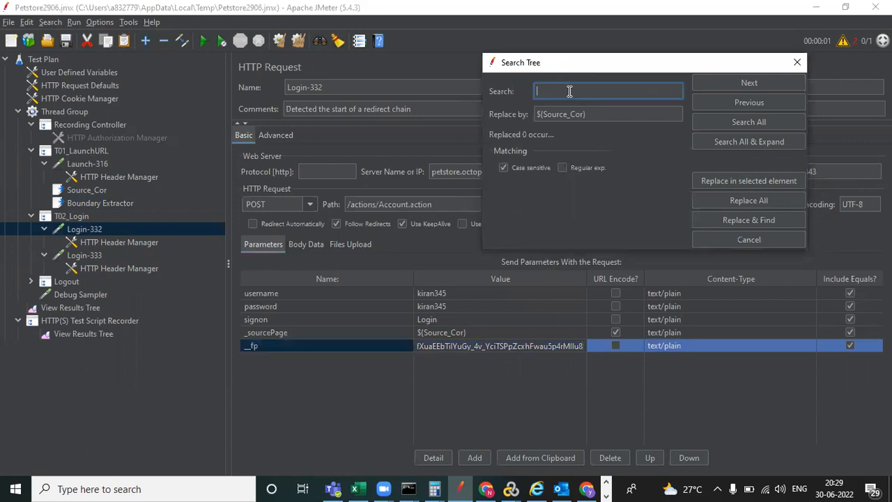
type("fXuaEEbTilYuGy_4v_YciTSPpZcxhFwau5p4rMIlu8")
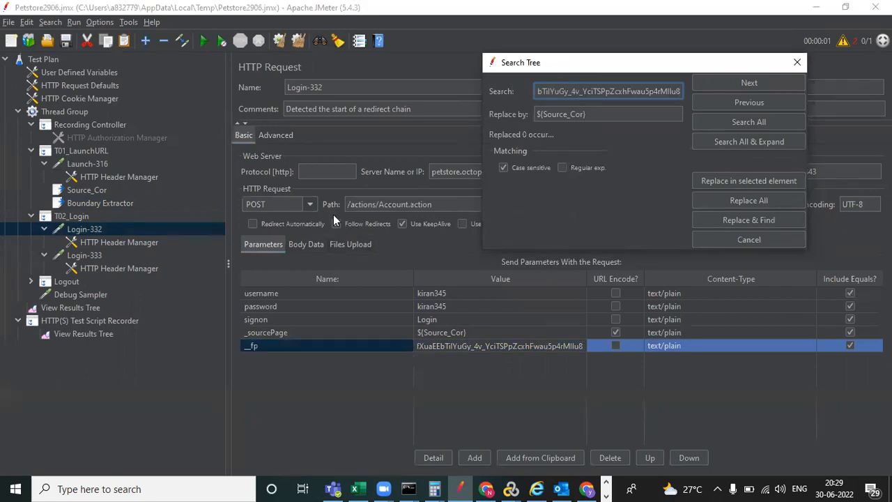
- Set Replace by to ${Fp_Cor}, replace the __fp occurrence, and close the dialog
left_click(112, 205)
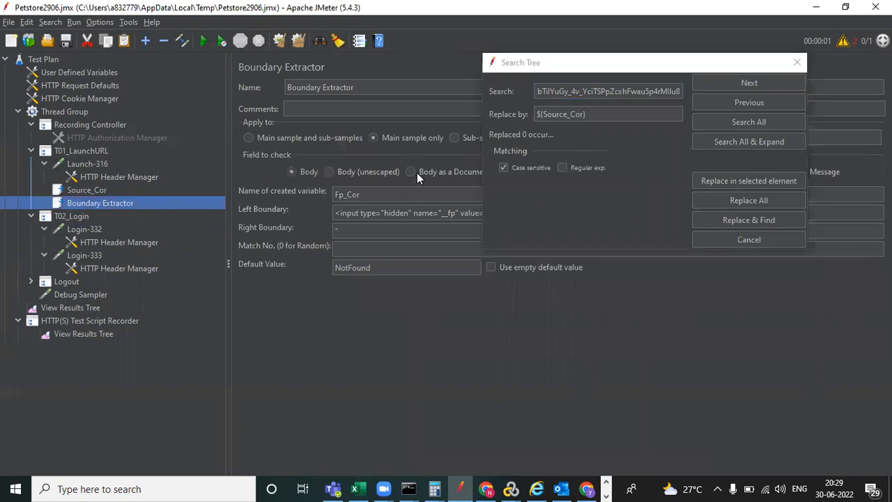
left_click(570, 114)
key("BackSpace")
key("BackSpace")
key("BackSpace")
key("BackSpace")
key("BackSpace")
key("BackSpace")
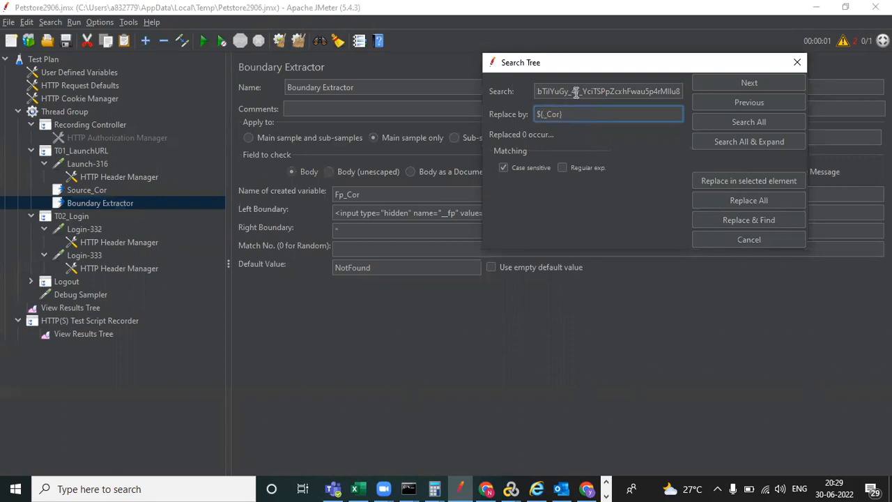
type("Fp")
left_click(740, 221)
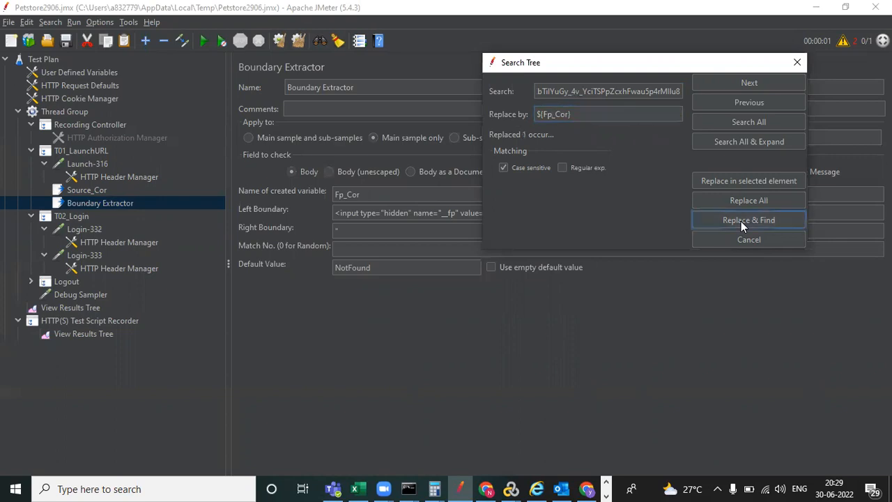
left_click(741, 220)
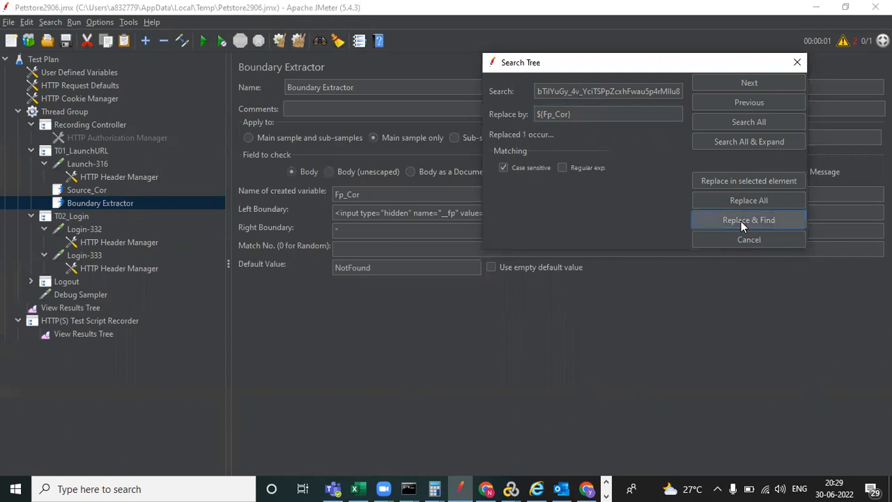
left_click(740, 221)
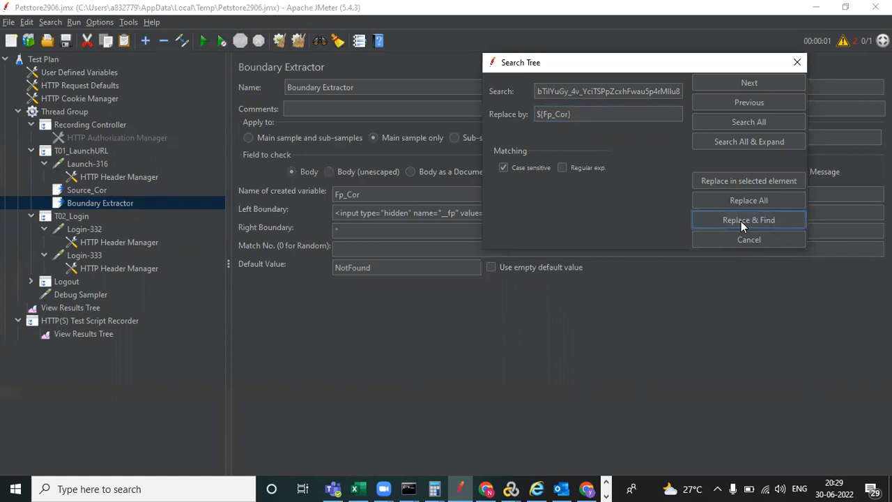
left_click(796, 62)
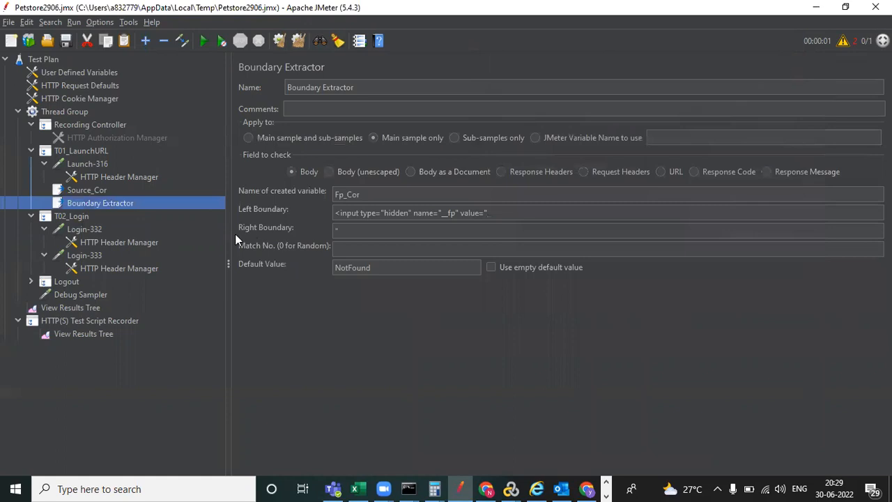
- Confirm Login-332's __fp parameter now reads ${Fp_Cor} and save the test plan
left_click(84, 230)
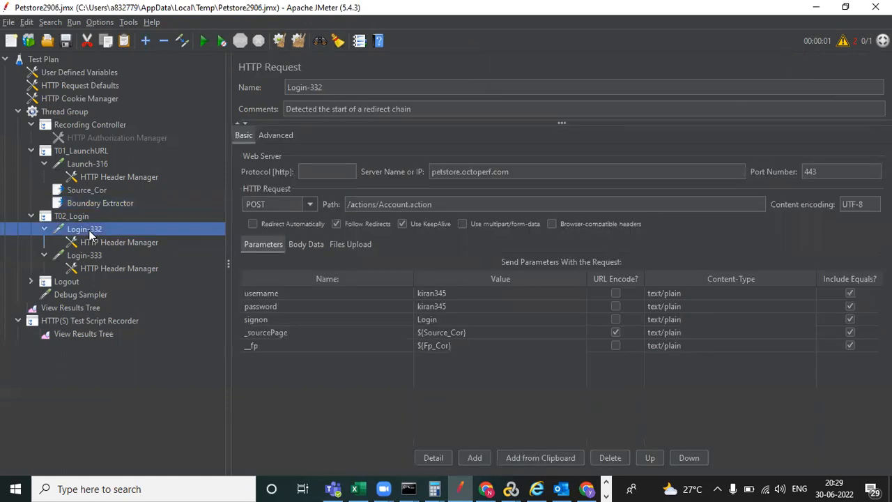
double_click(456, 345)
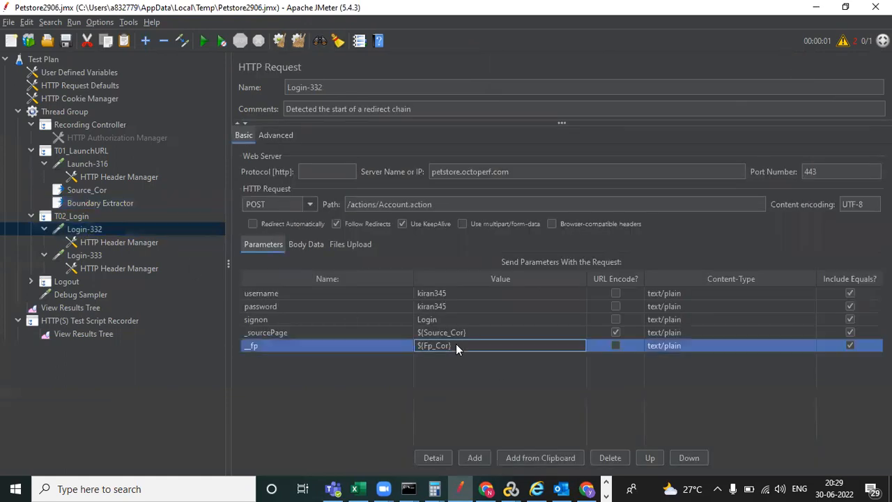
left_click(66, 42)
- Clear results, rerun overwriting the results file, and view Fp_Cor and Source_Cor in the Debug Sampler
left_click(88, 306)
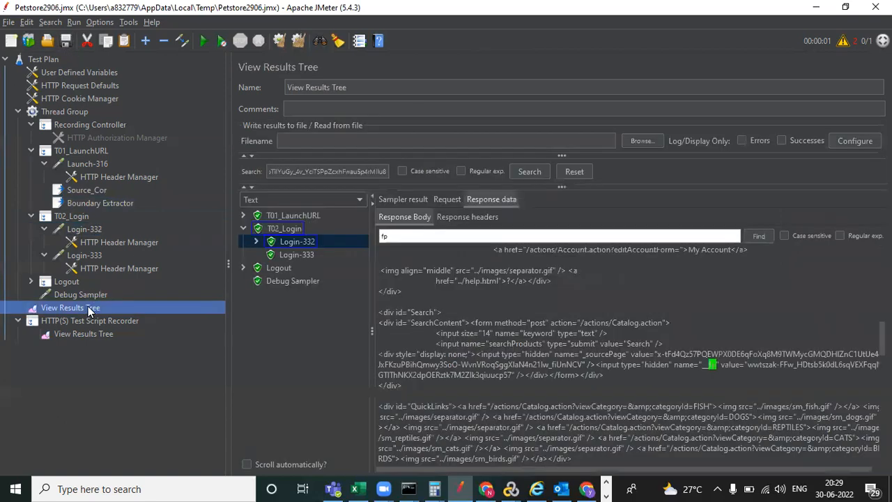
left_click(278, 43)
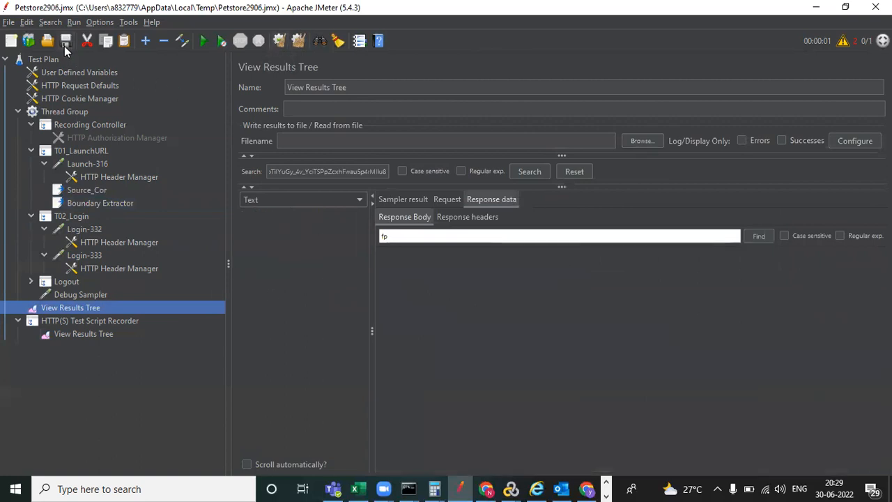
left_click(203, 42)
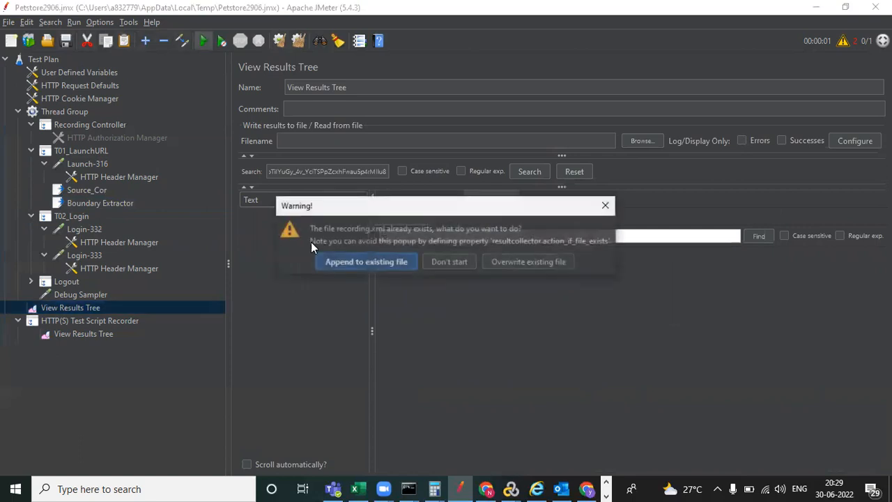
left_click(511, 260)
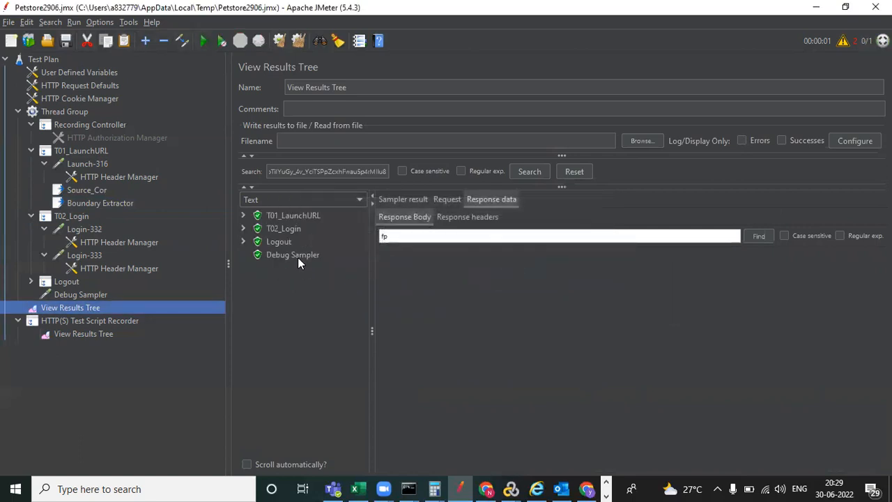
left_click(298, 254)
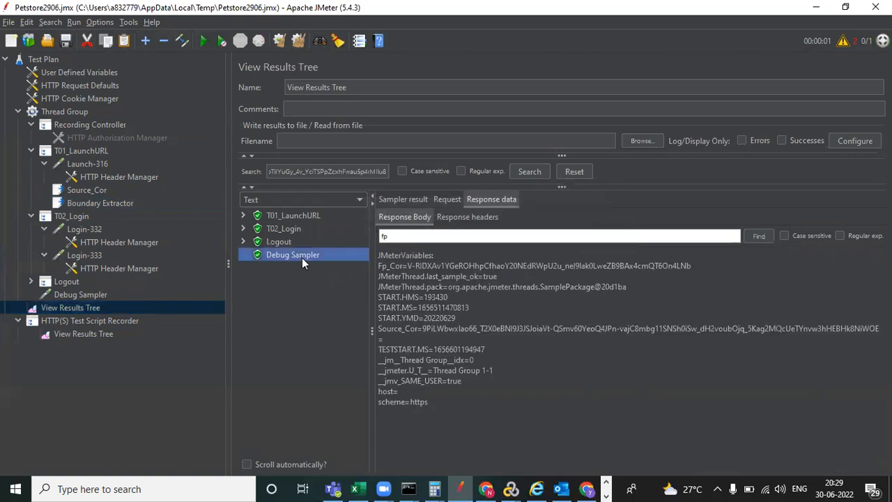
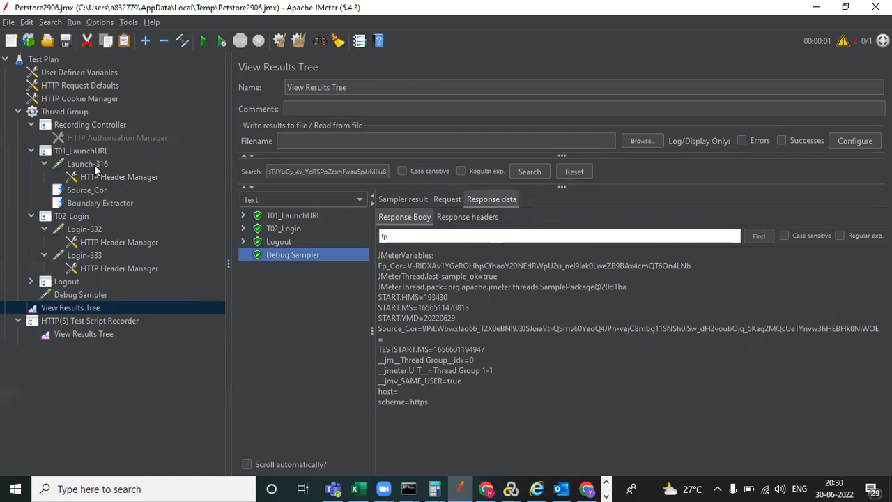
- Select the T02_Login transaction controller to show its settings
left_click(76, 217)
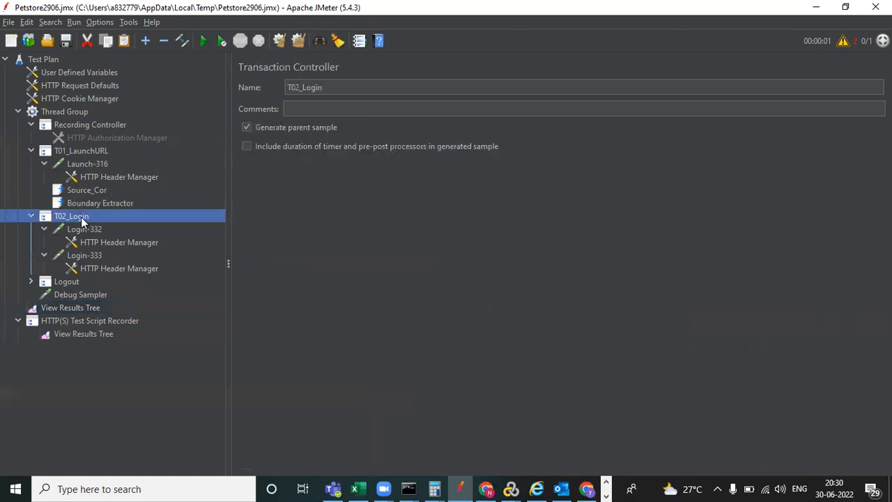
- Check Login-332's username parameter, then bring up T02_Login's Add > Post Processors menu
left_click(93, 232)
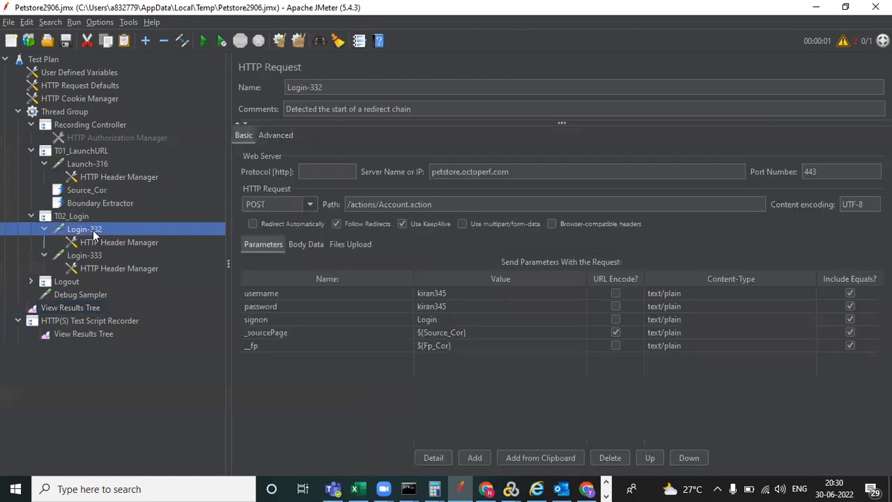
left_click(450, 293)
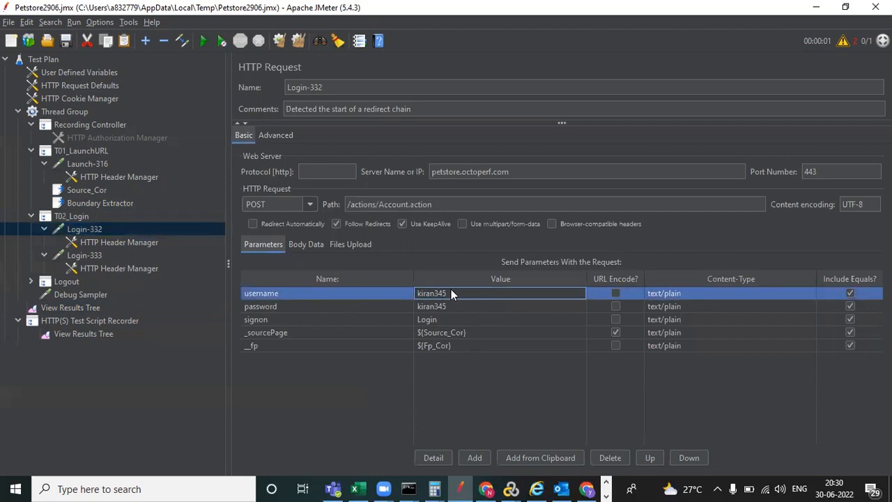
left_click(90, 152)
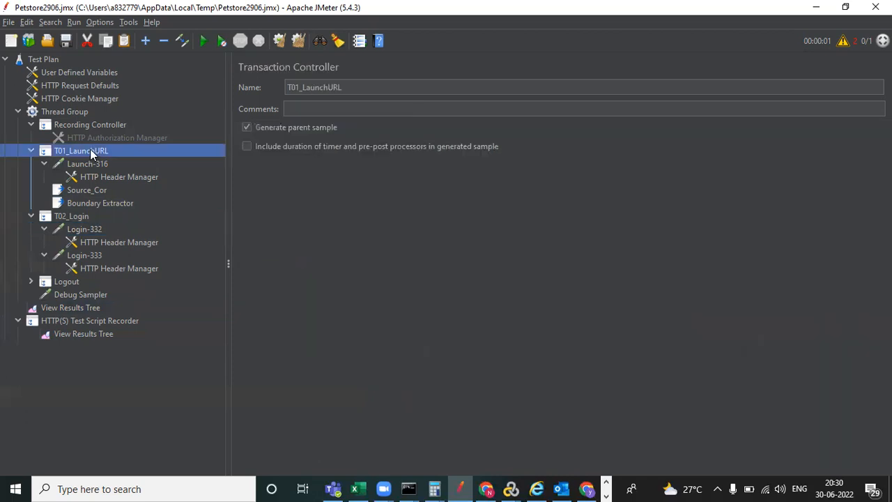
left_click(76, 219)
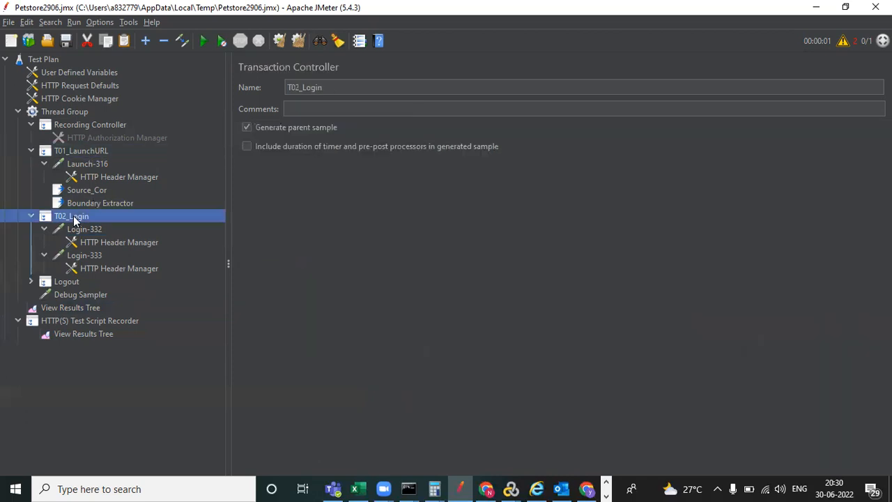
right_click(75, 220)
mouse_move(183, 226)
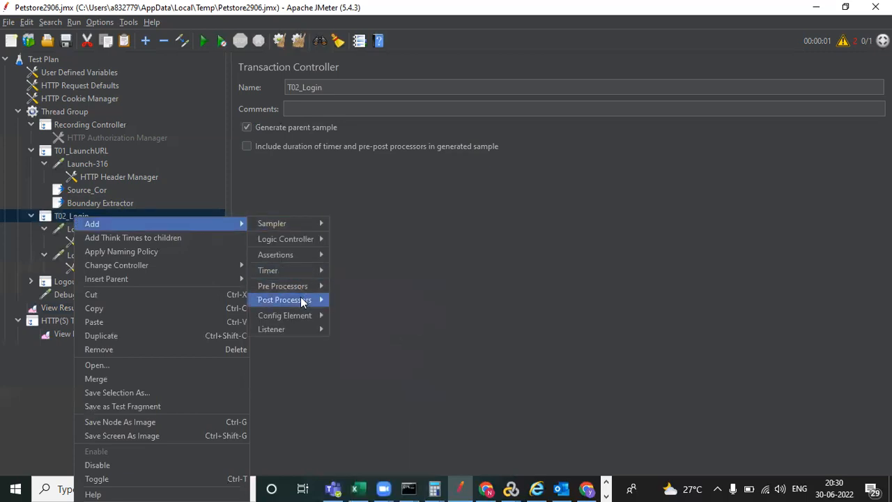
mouse_move(300, 300)
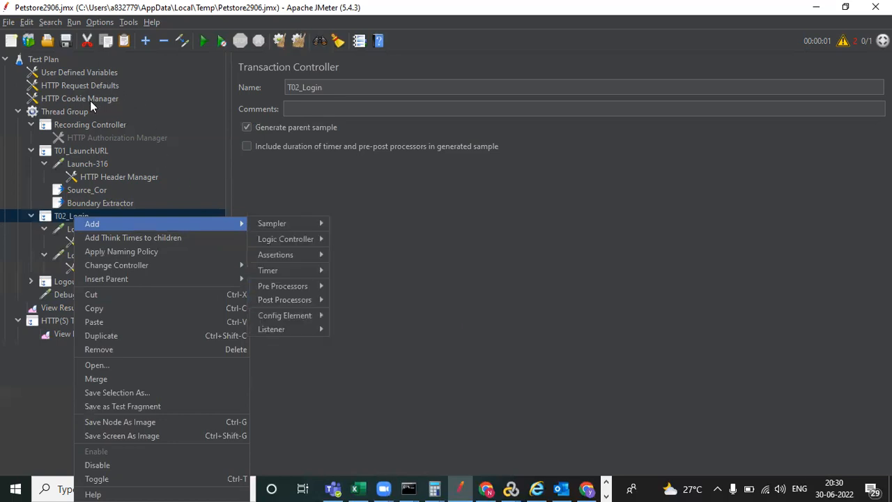
- Add a User Parameters pre-processor from the Test Plan's Pre Processors menu and drag it above Thread Group
left_click(47, 59)
right_click(46, 59)
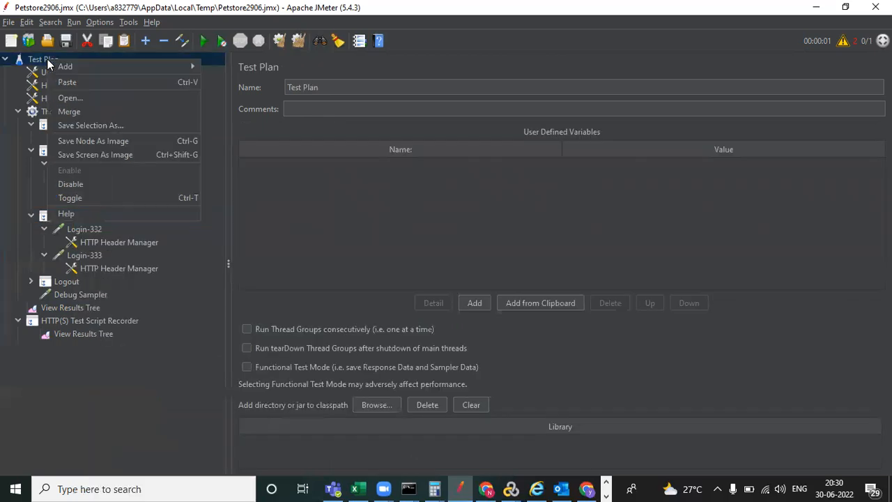
mouse_move(107, 67)
mouse_move(265, 70)
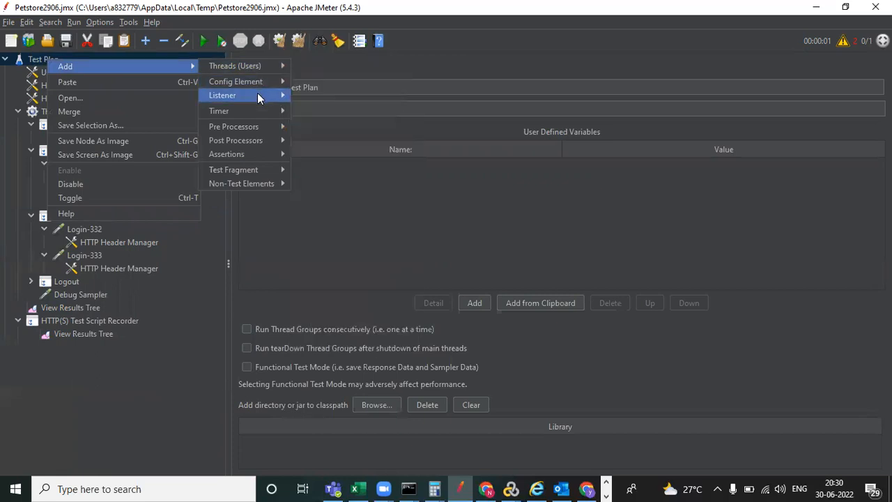
mouse_move(266, 128)
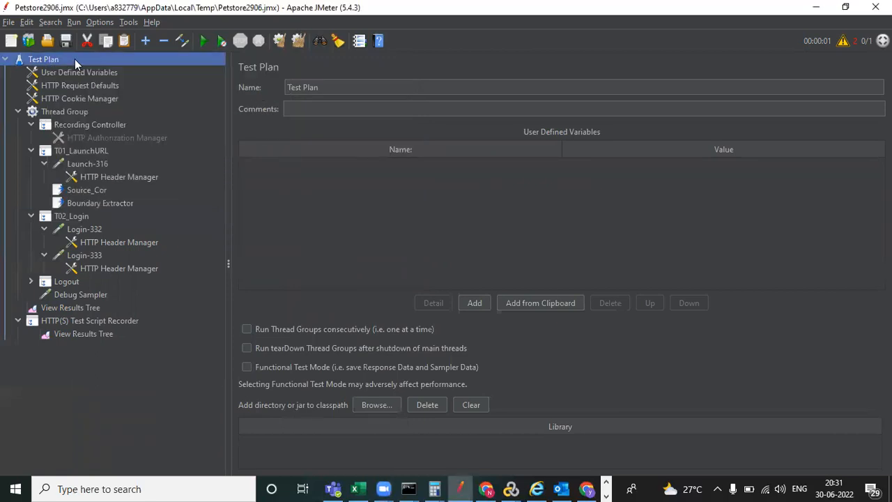
right_click(74, 59)
mouse_move(142, 70)
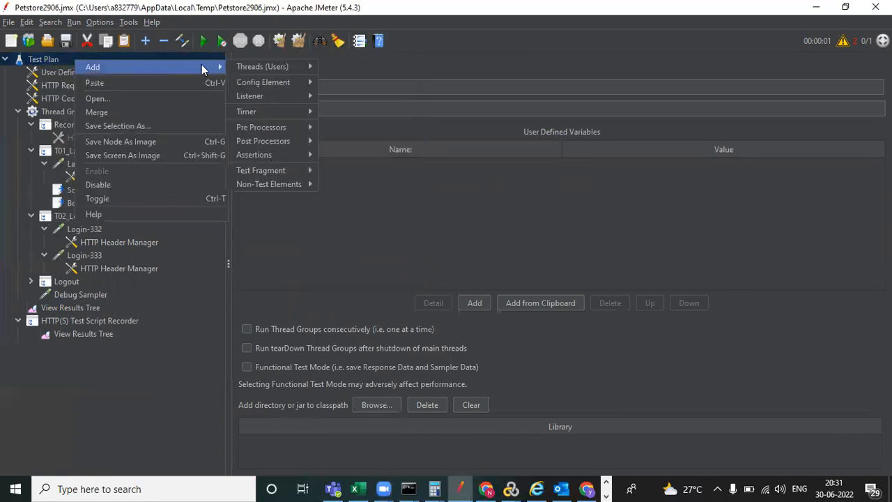
mouse_move(275, 128)
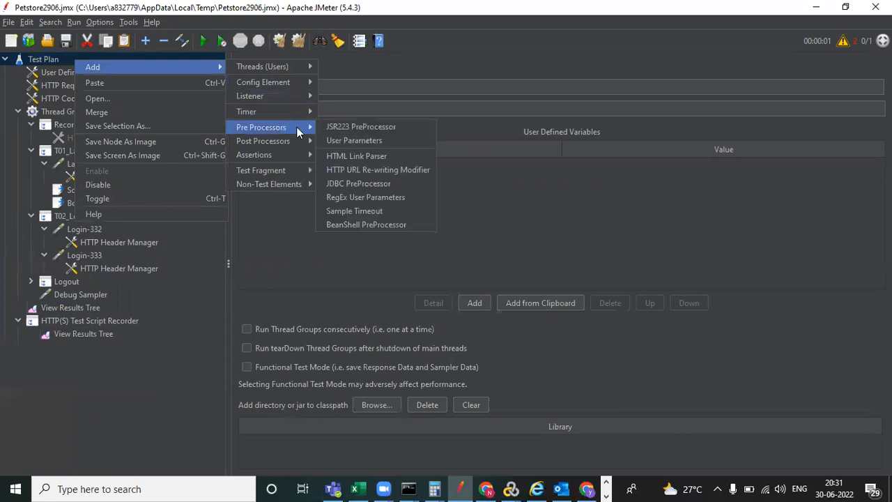
left_click(363, 141)
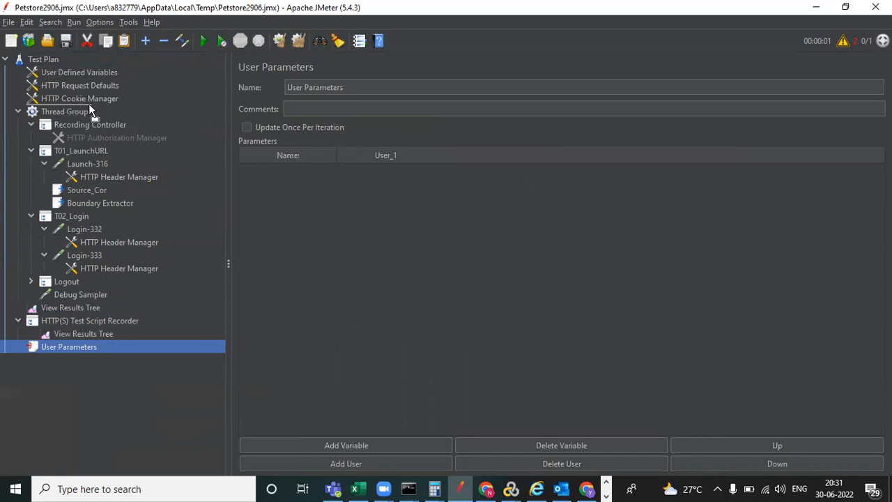
left_click_drag(88, 105, 89, 109)
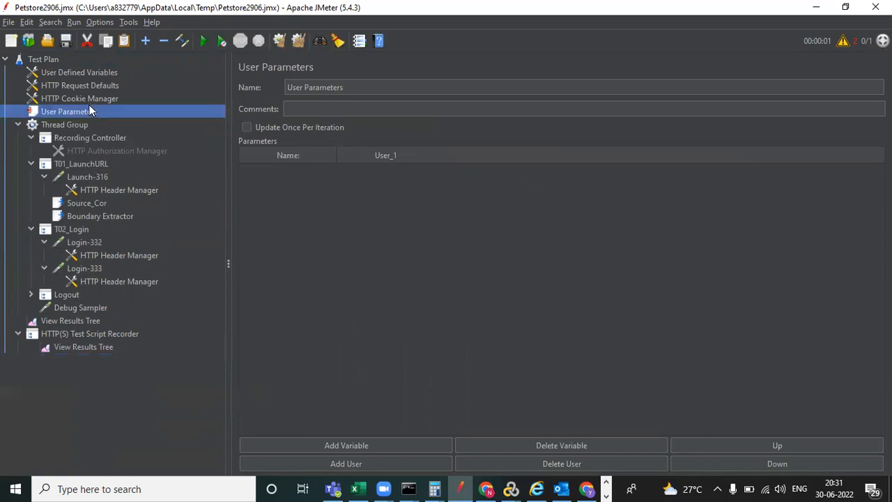
- Add a trial UserNameParam variable and a User_2 column, then delete that variable row
left_click(362, 88)
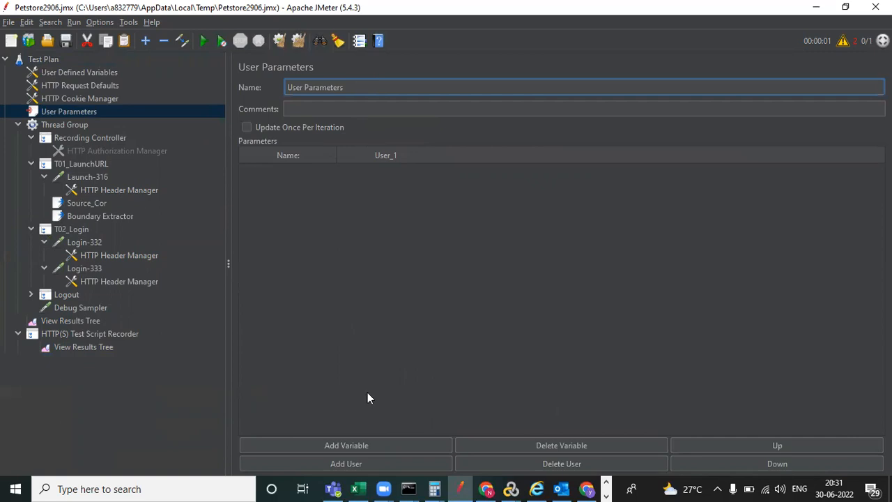
left_click(363, 445)
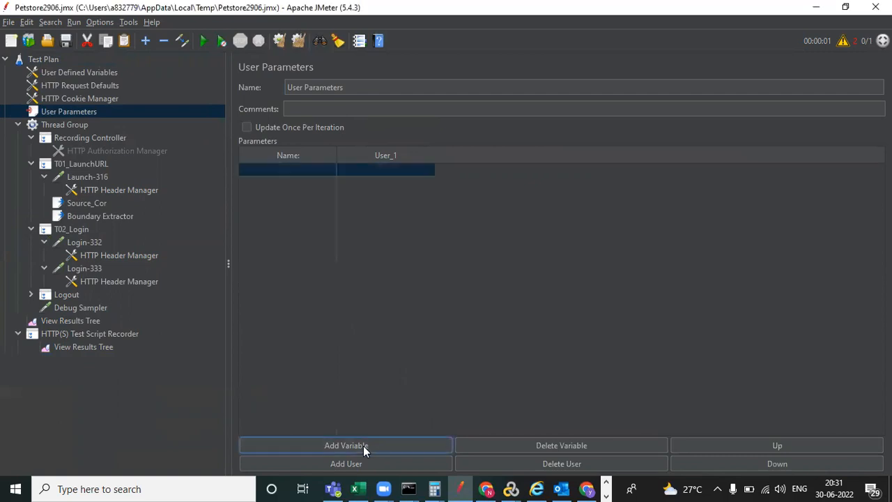
double_click(281, 169)
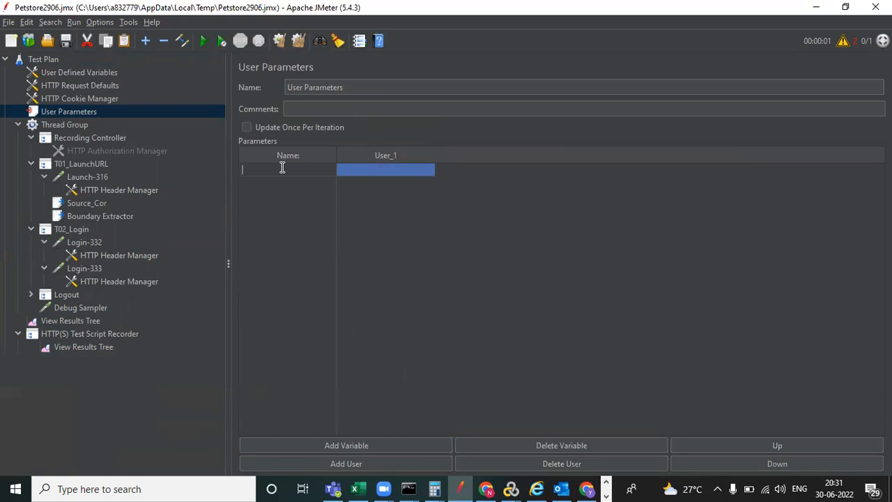
type("UserNameParam")
left_click(393, 169)
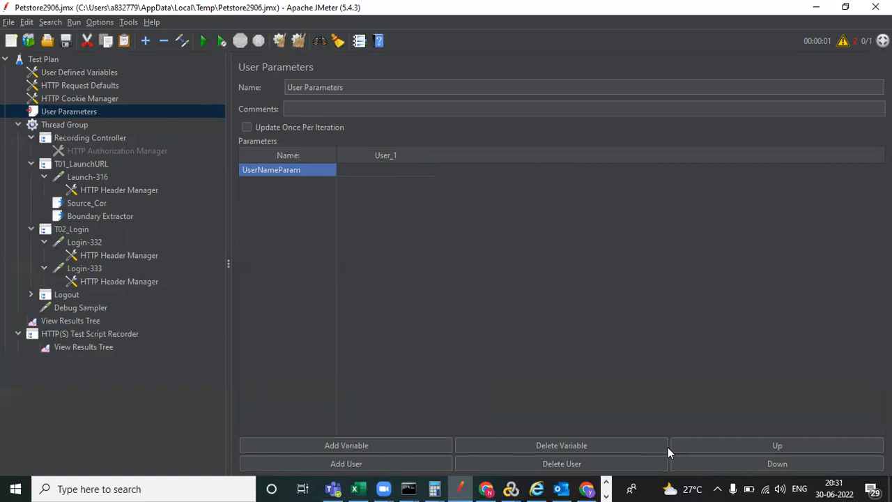
left_click(362, 464)
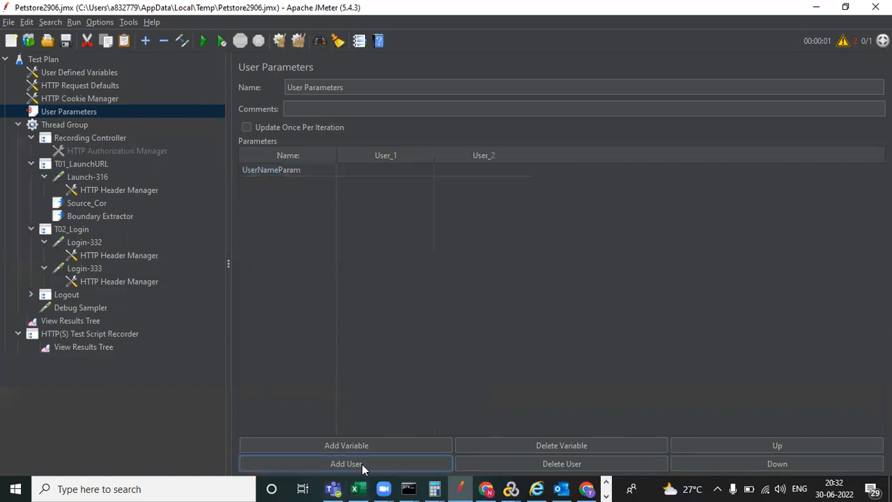
left_click(499, 173)
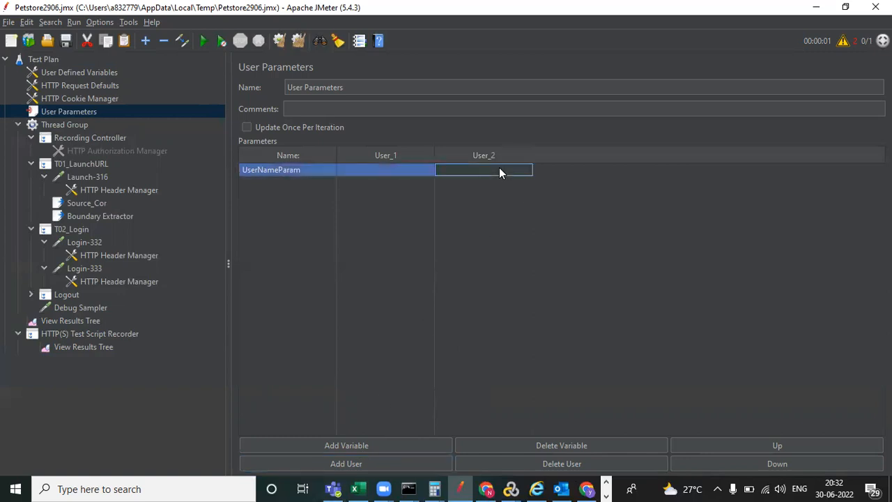
left_click(555, 448)
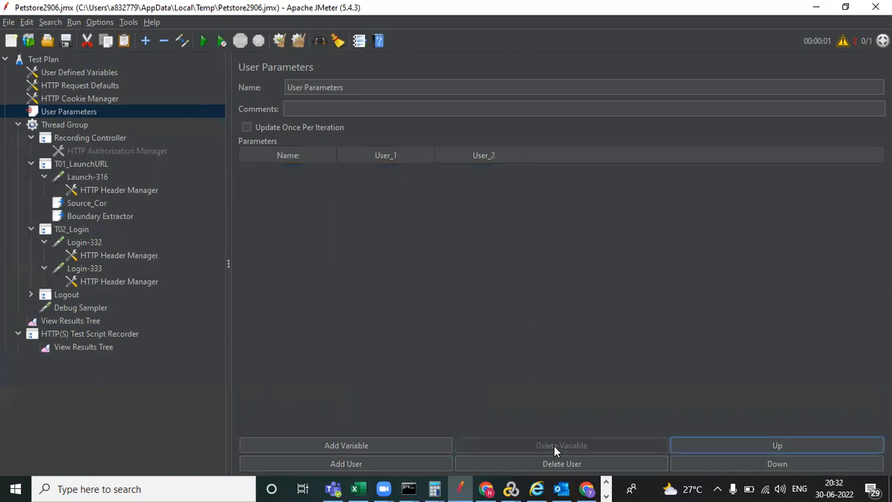
- Add a UserName variable with the login username as its User_1 value
left_click(327, 444)
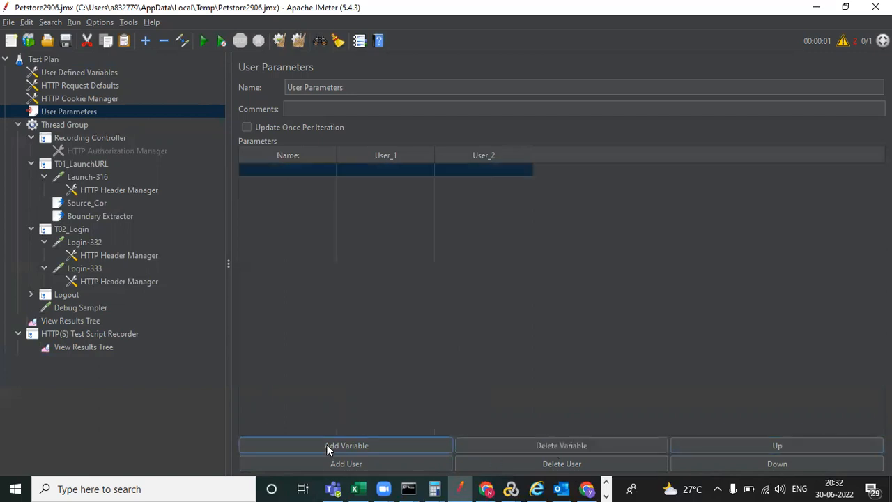
double_click(293, 170)
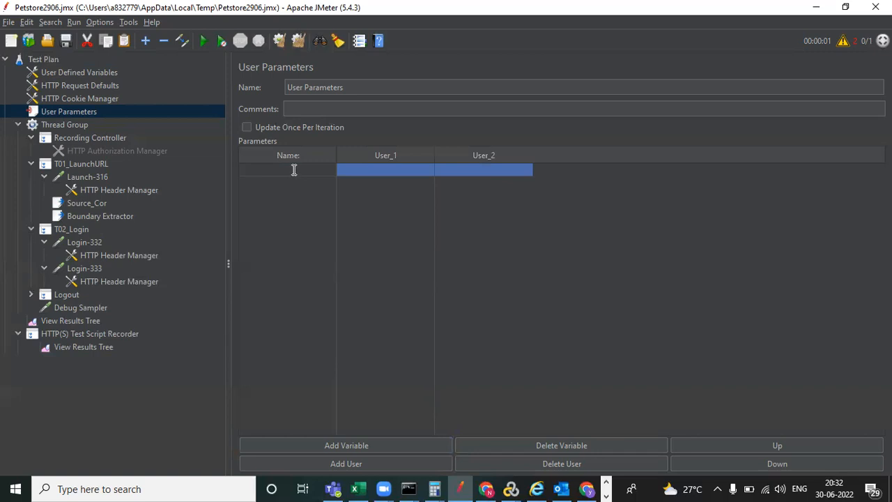
type("UserName")
key("Return")
double_click(367, 170)
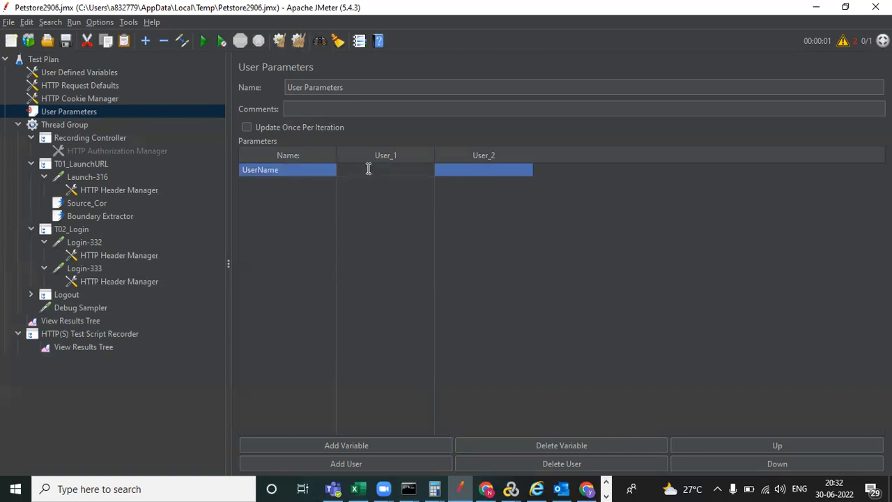
left_click(402, 205)
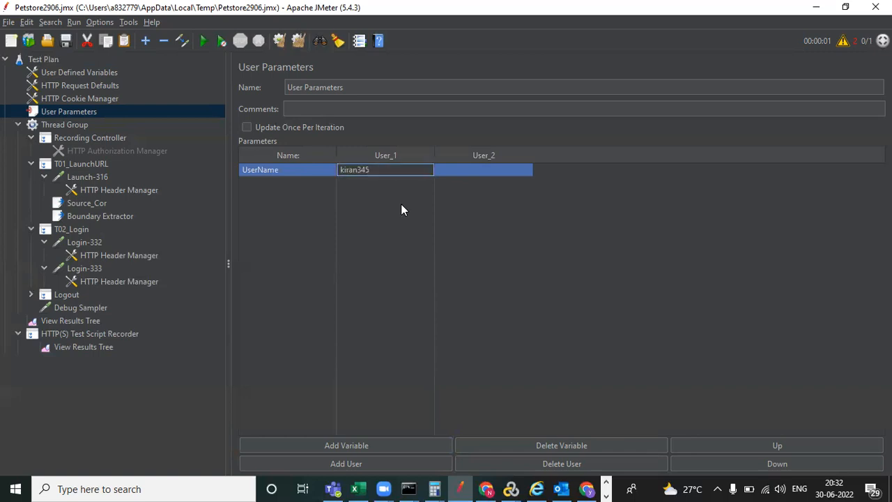
double_click(286, 170)
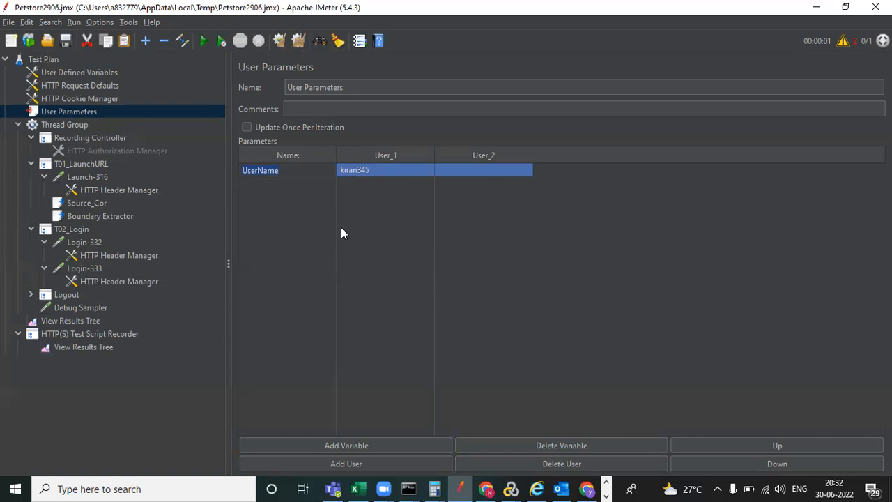
- Search the tree for the login username, with ${UserName} as the replacement text
key("ctrl+f")
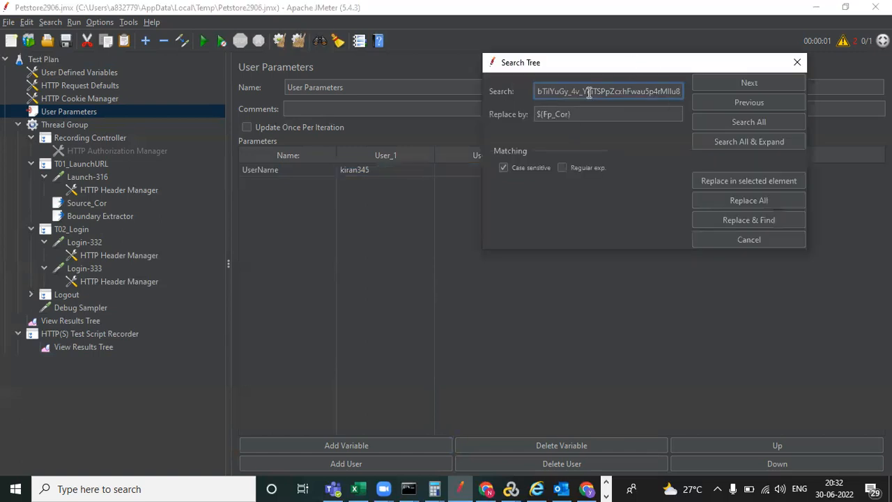
key("BackSpace")
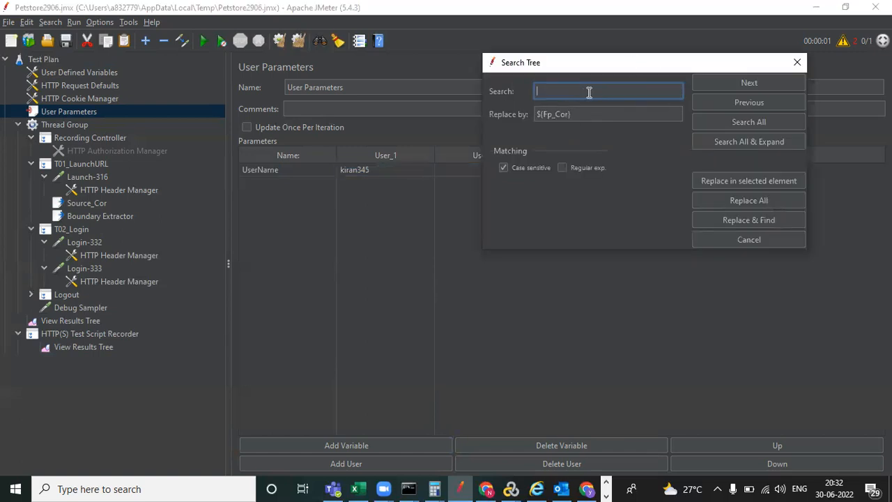
left_click(568, 113)
type("${Fp_Cor}")
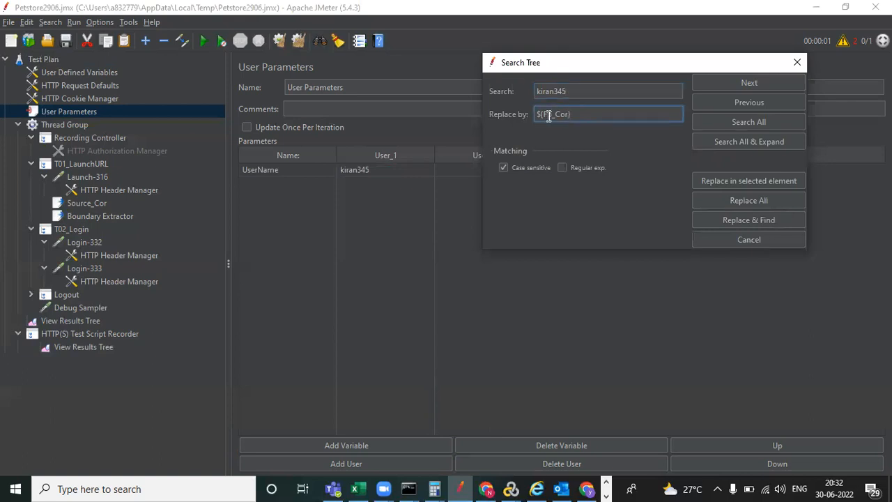
key("BackSpace")
key("BackSpace")
key("BackSpace")
key("BackSpace")
key("BackSpace")
key("BackSpace")
type("UserName")
- Replace both username occurrences with ${UserName}, then close the search dialog
left_click(744, 84)
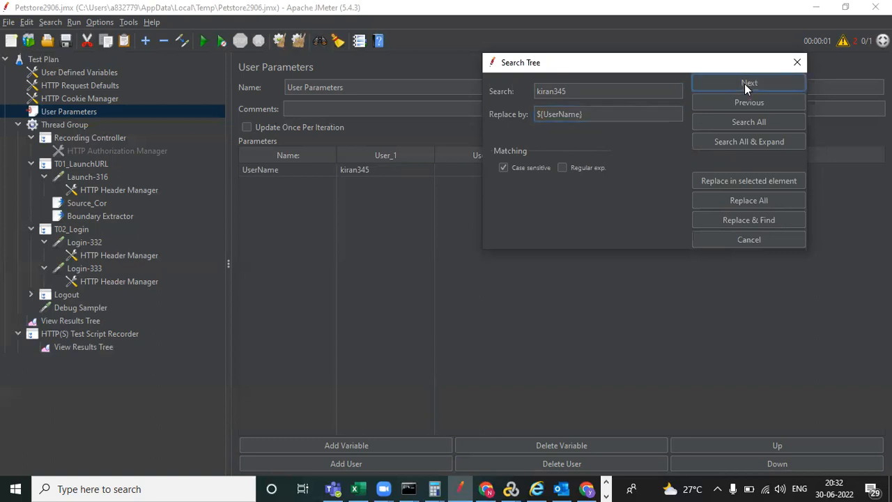
left_click(743, 221)
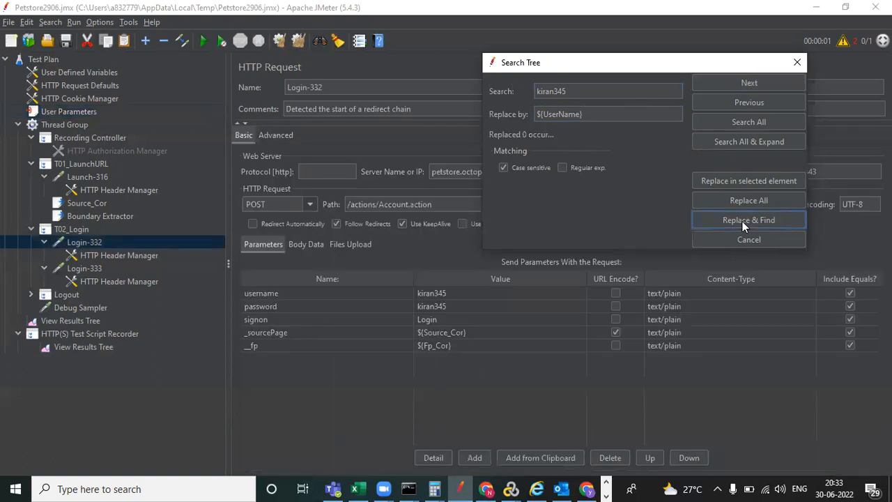
left_click(742, 220)
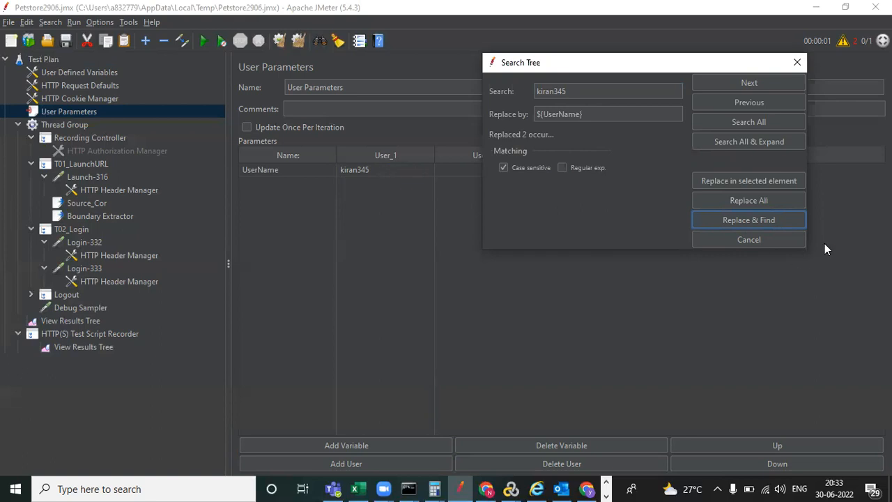
left_click(797, 62)
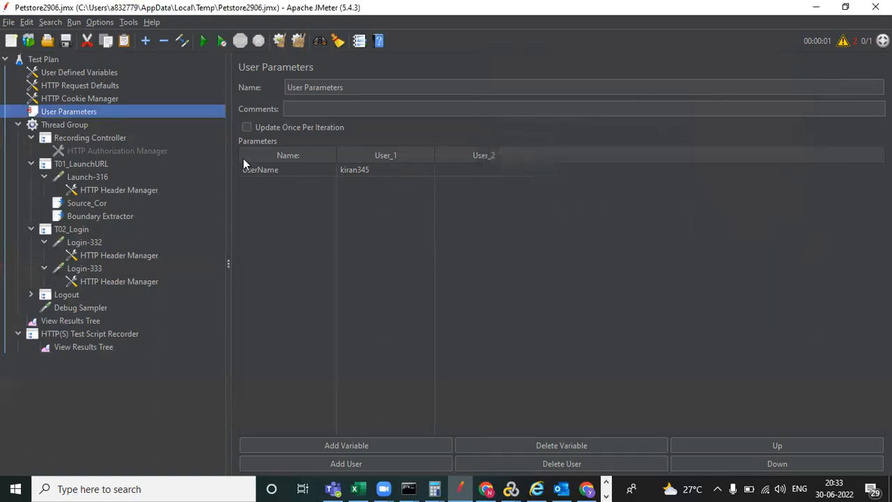
left_click(85, 243)
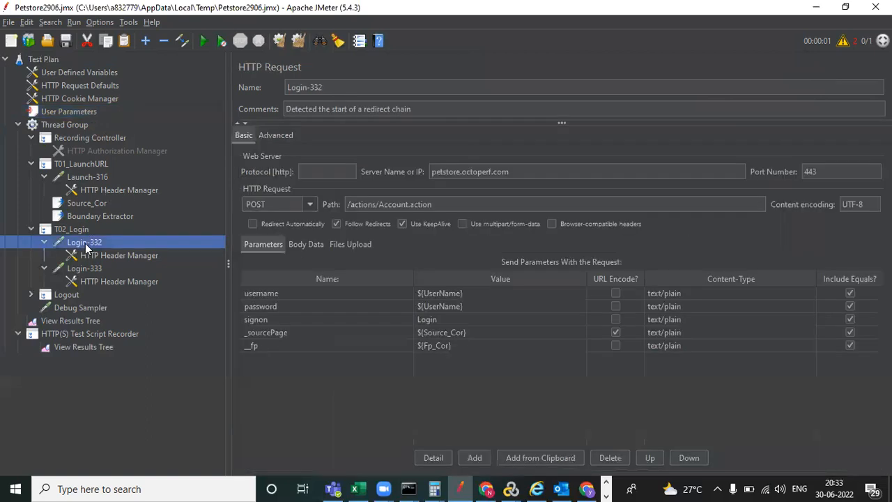
double_click(463, 306)
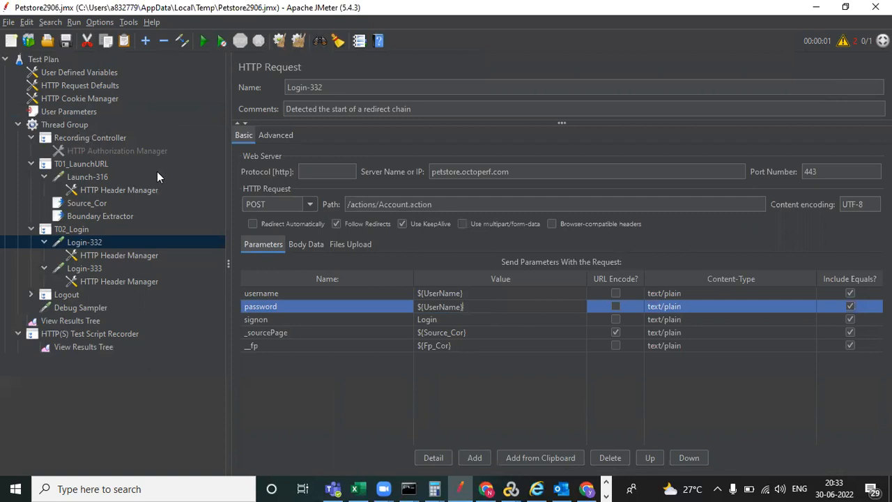
left_click(77, 112)
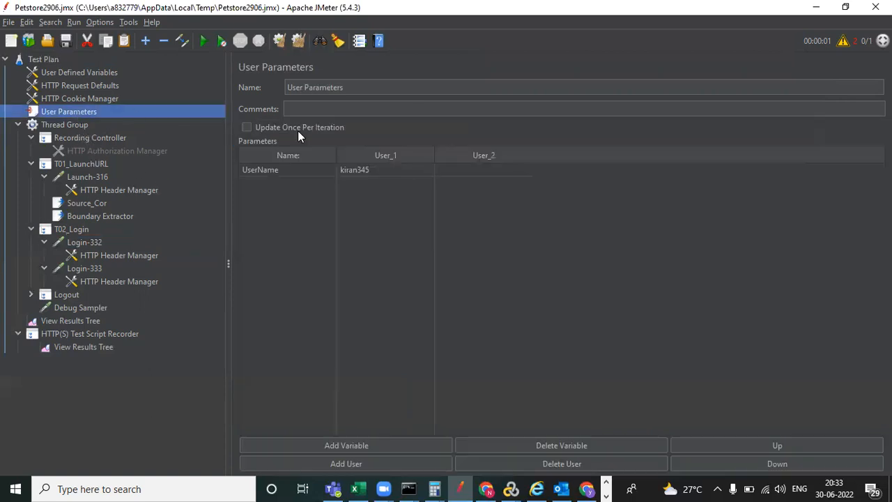
- Add a Pwd variable with a User_1 value, then delete that row
left_click(352, 446)
double_click(279, 182)
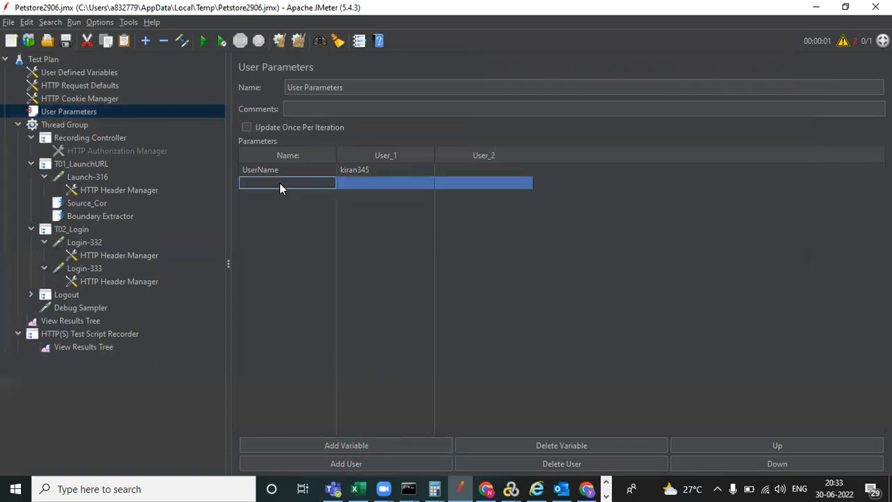
type("Pwd")
double_click(368, 182)
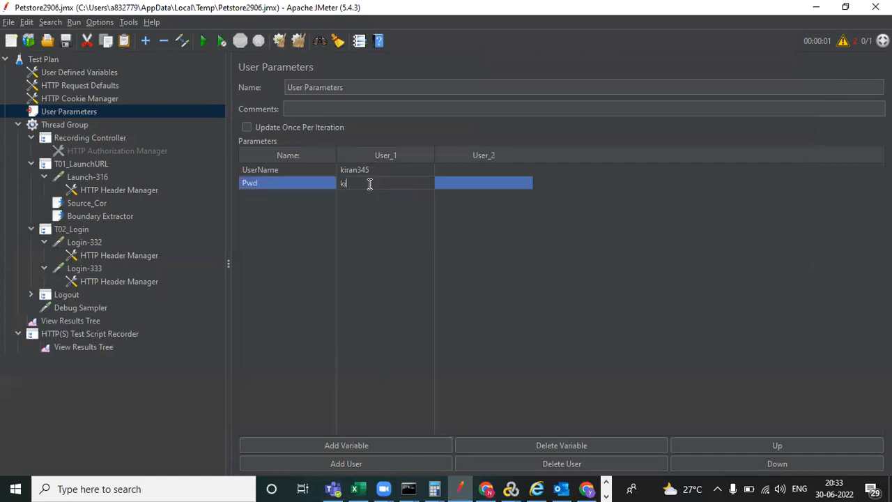
left_click(489, 201)
left_click(494, 182)
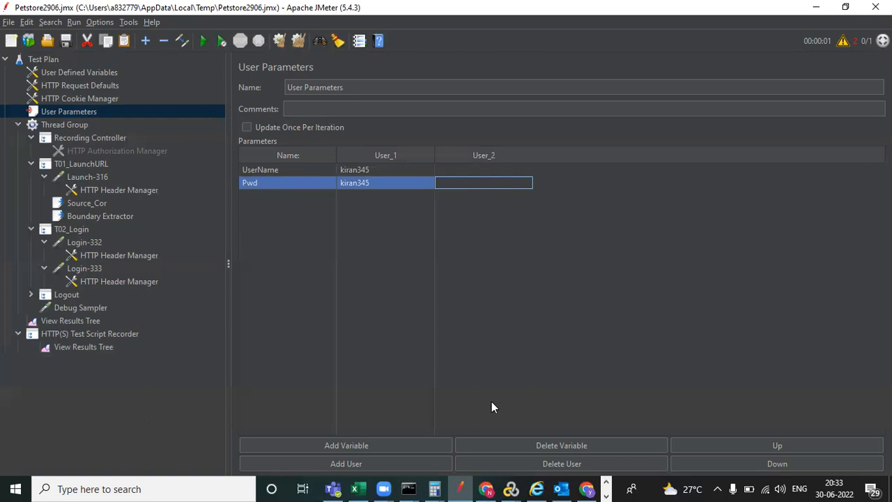
left_click(568, 445)
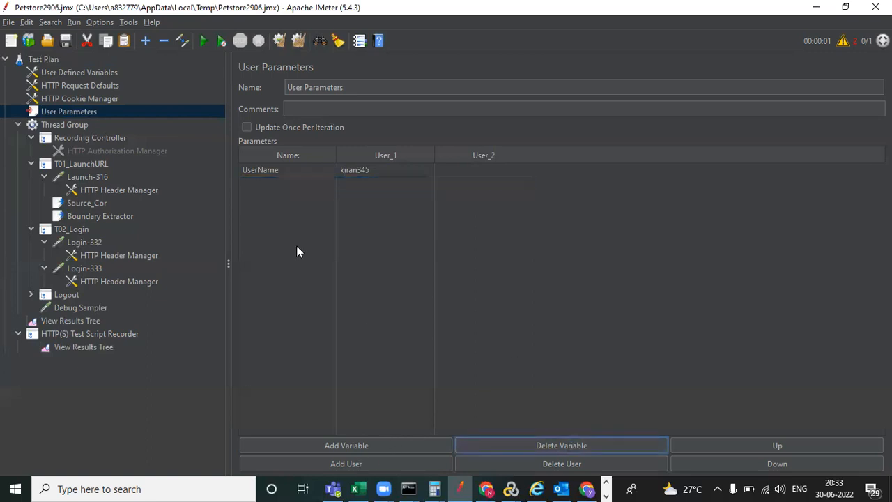
- Delete the UserName variable, add a User_3 column, and remove the extra empty row
left_click(278, 197)
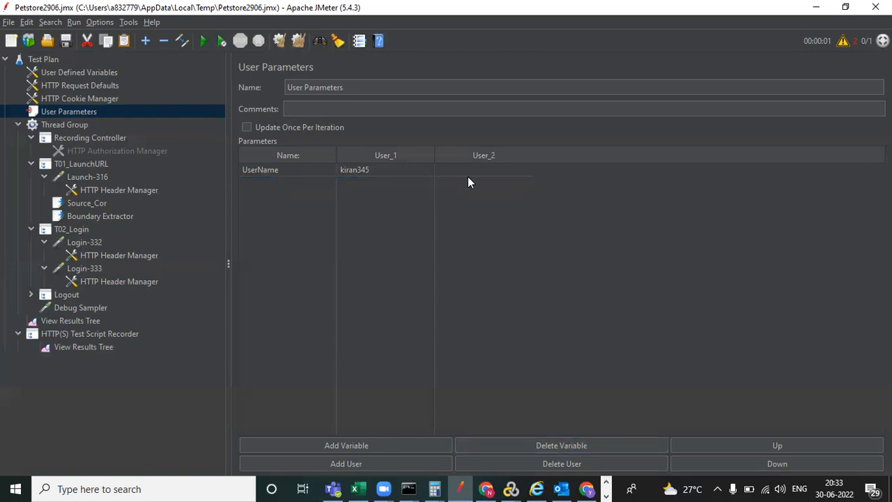
double_click(489, 170)
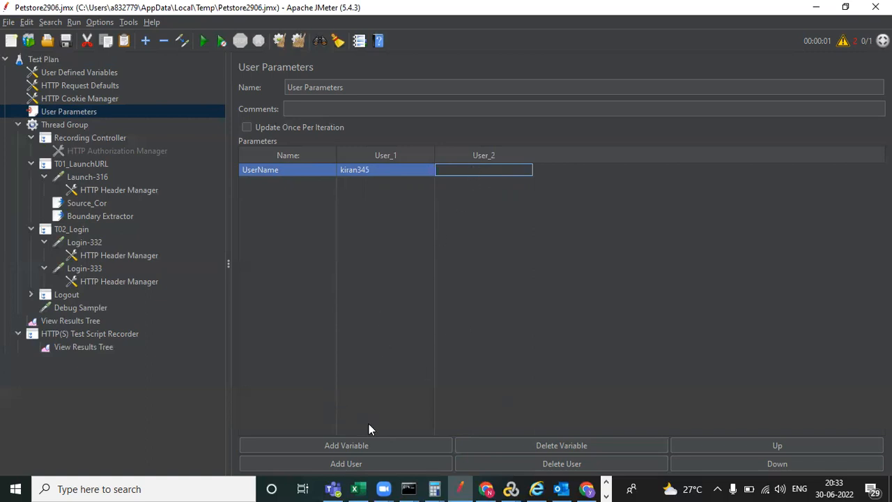
left_click(549, 443)
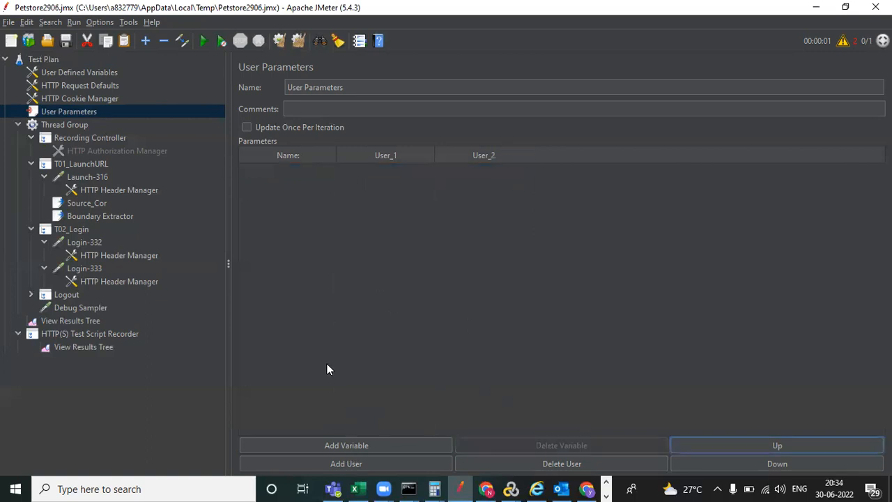
left_click(353, 466)
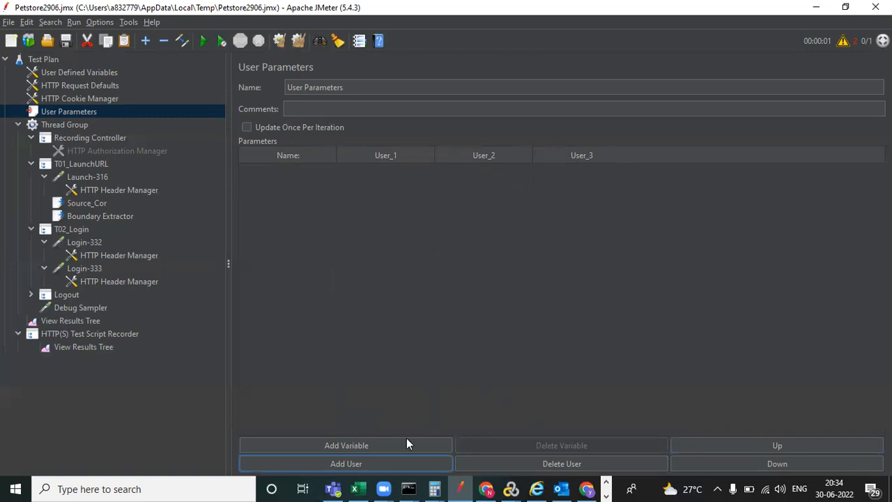
left_click(388, 447)
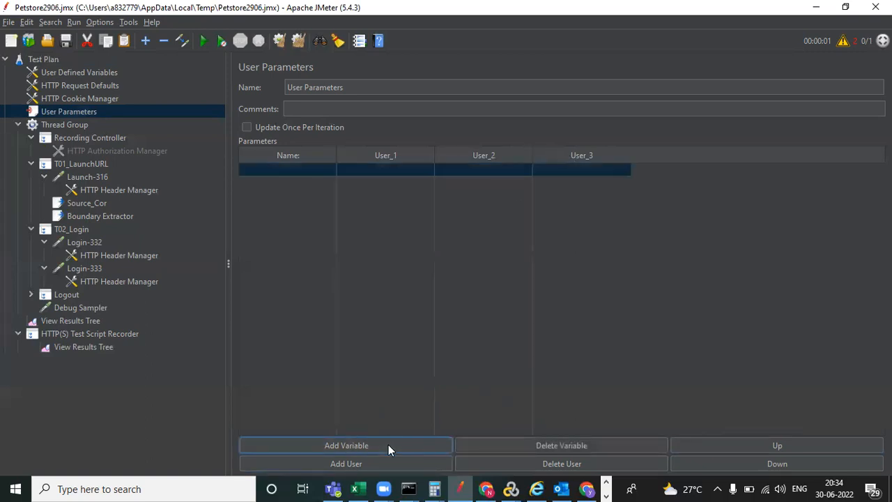
double_click(592, 169)
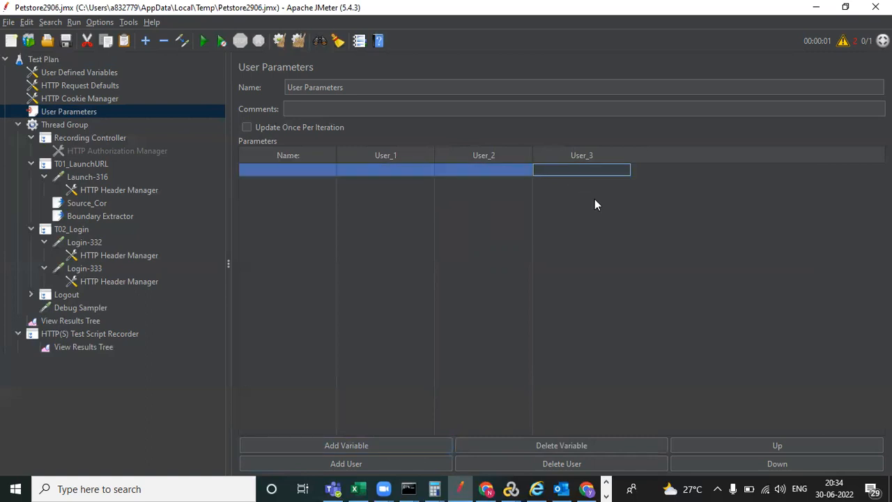
left_click(535, 445)
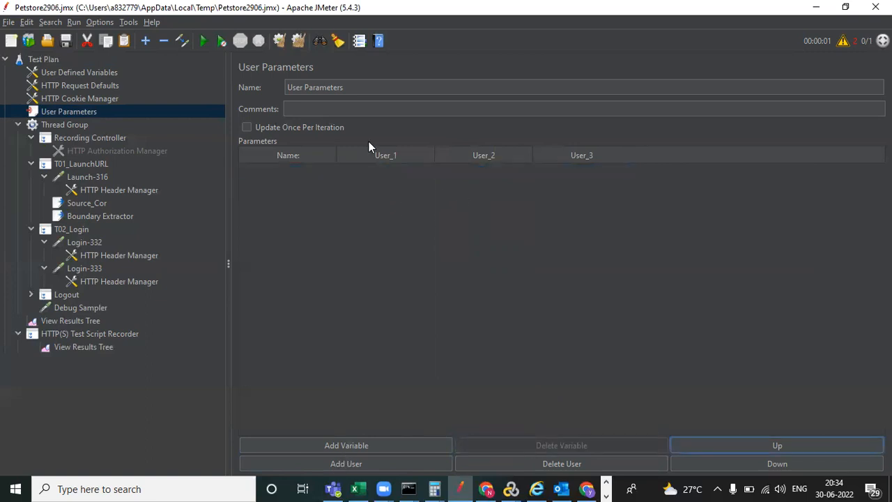
- Remove the old User Parameters and add a fresh User Parameters pre-processor to the Test Plan
right_click(88, 113)
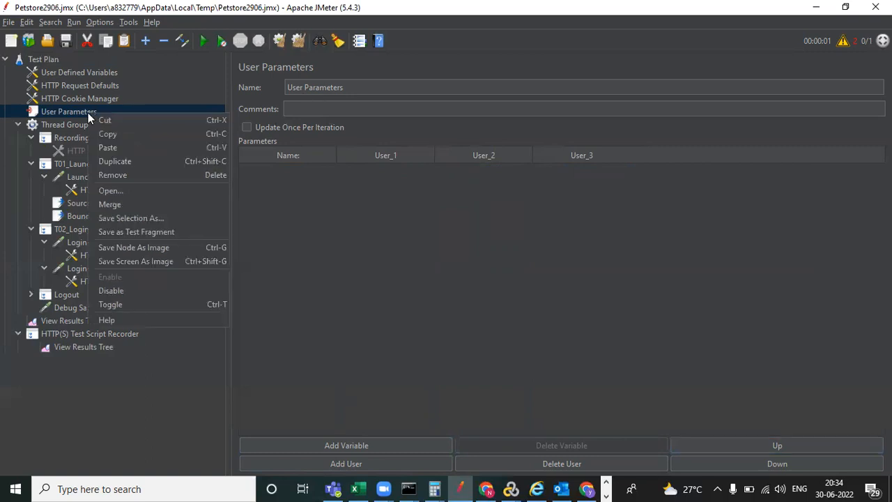
left_click(164, 174)
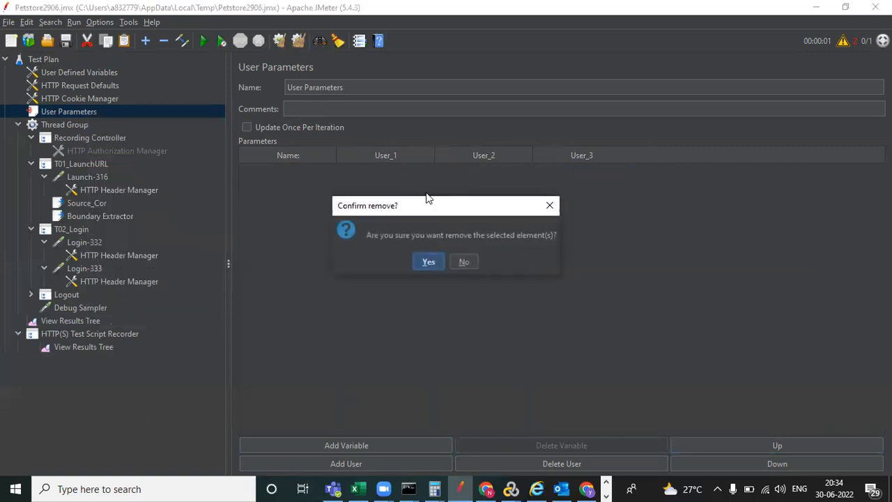
left_click(428, 264)
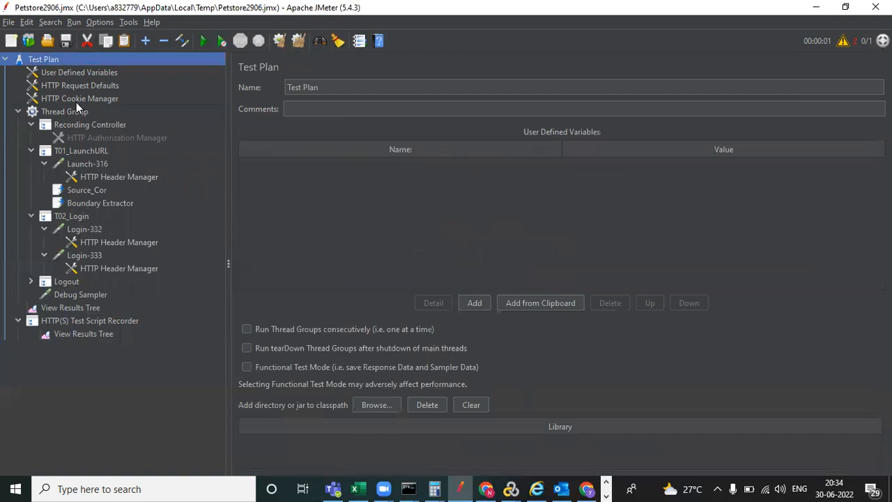
right_click(72, 61)
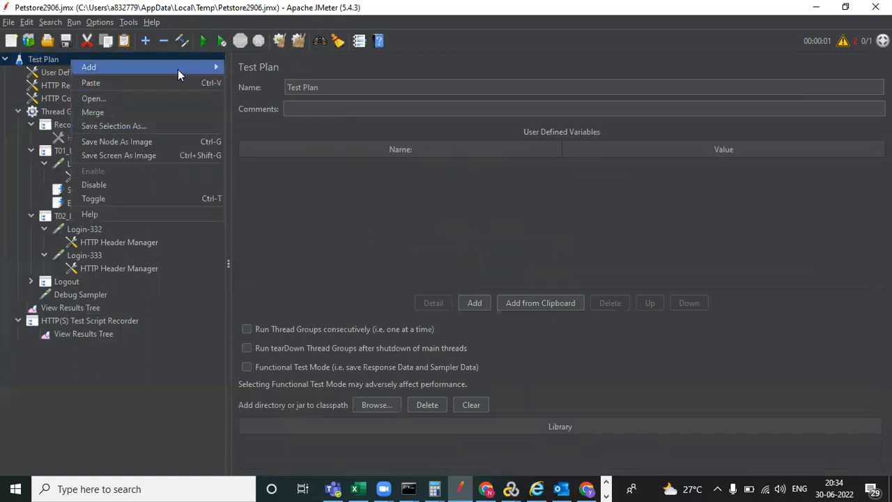
mouse_move(177, 69)
mouse_move(273, 128)
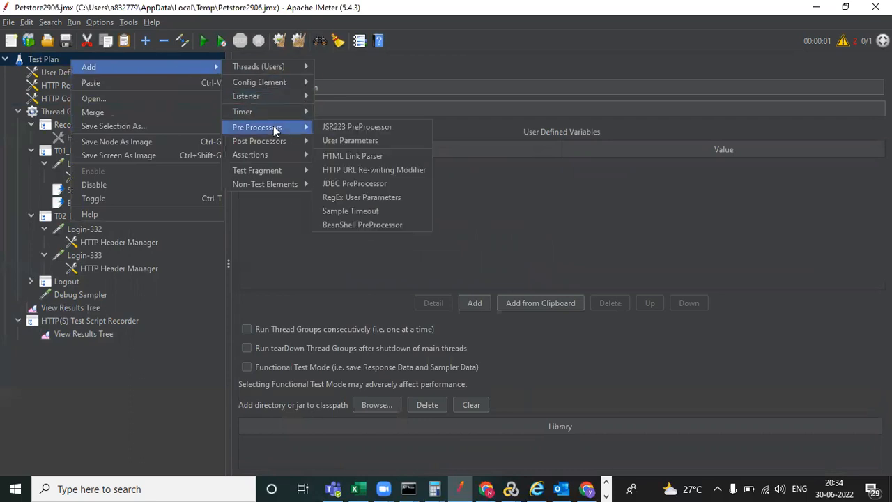
left_click(348, 140)
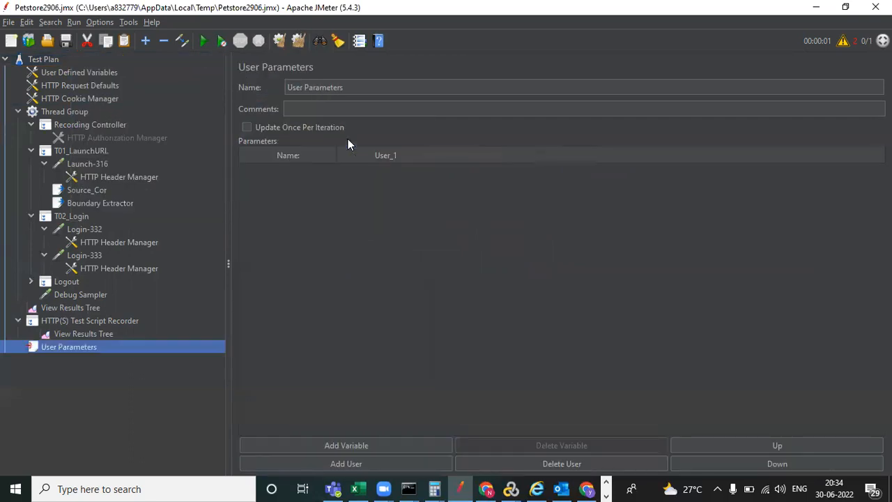
- Add UserName and Pwd variables with the login username and password as User_1 values
left_click(345, 446)
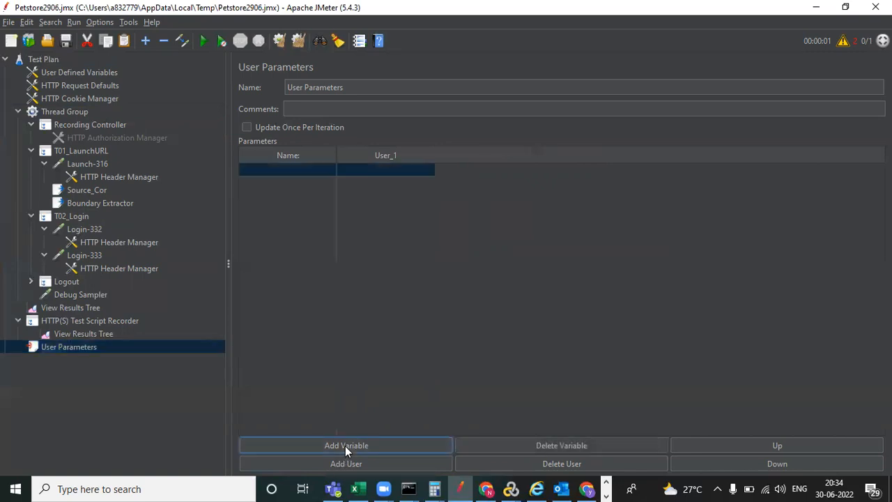
double_click(292, 168)
type("Us")
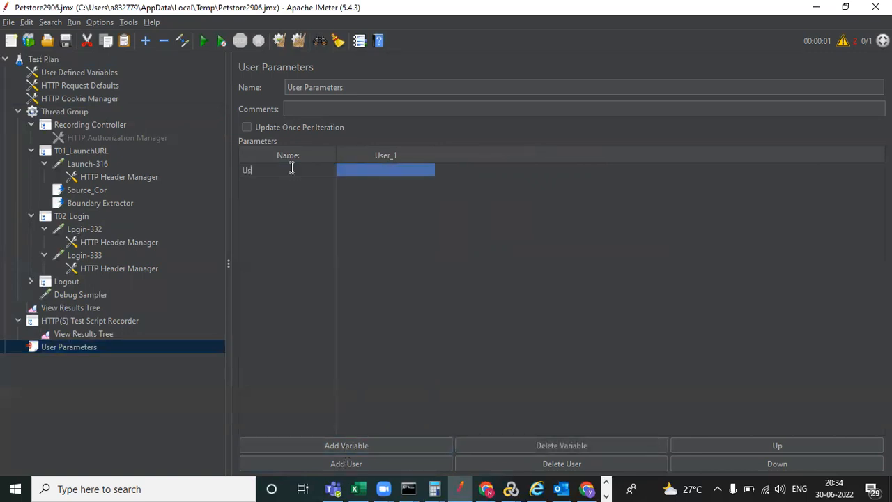
type("erName")
left_click(365, 174)
left_click(372, 170)
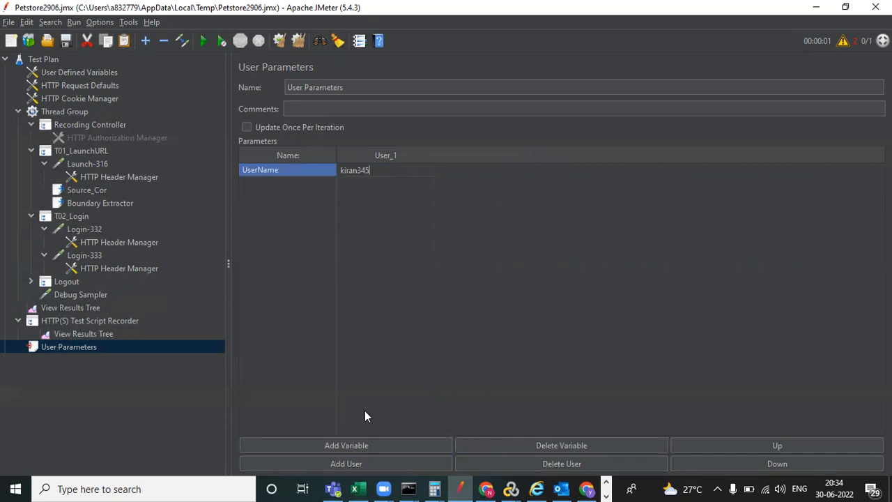
left_click(354, 445)
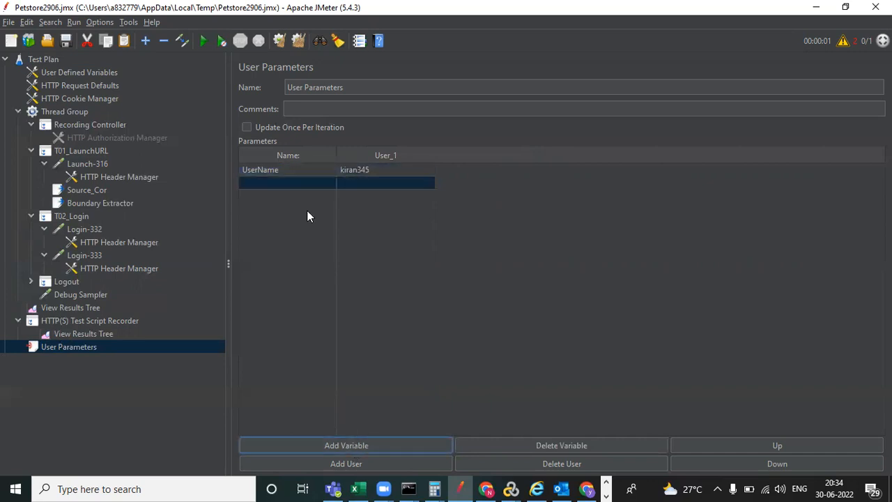
double_click(298, 183)
type("Pwd")
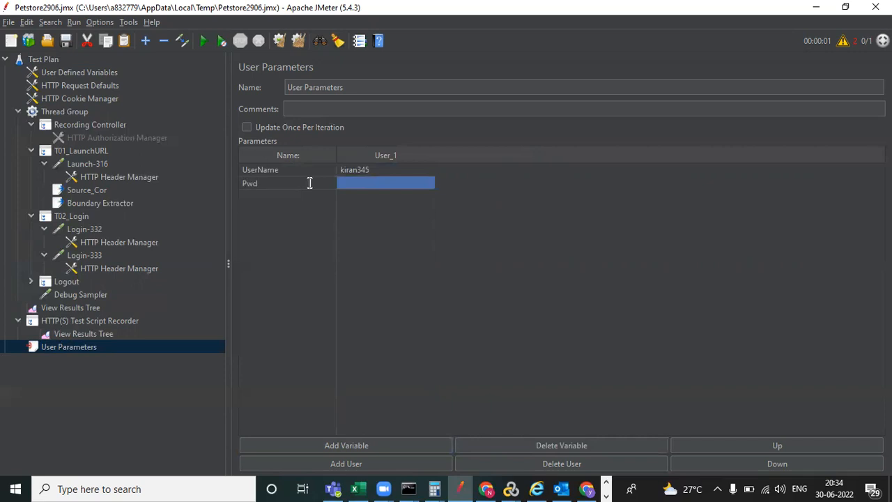
double_click(366, 183)
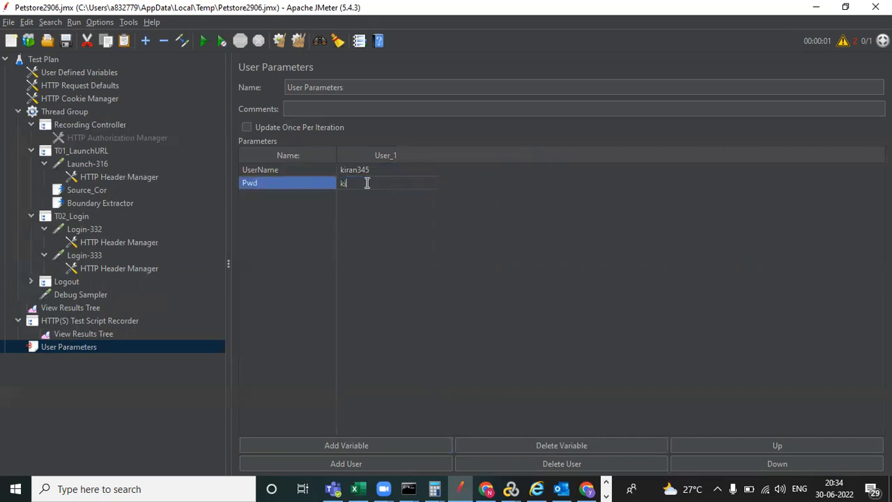
- Change Login-332's password value to ${Pwd} and clear the View Results Tree
left_click(82, 229)
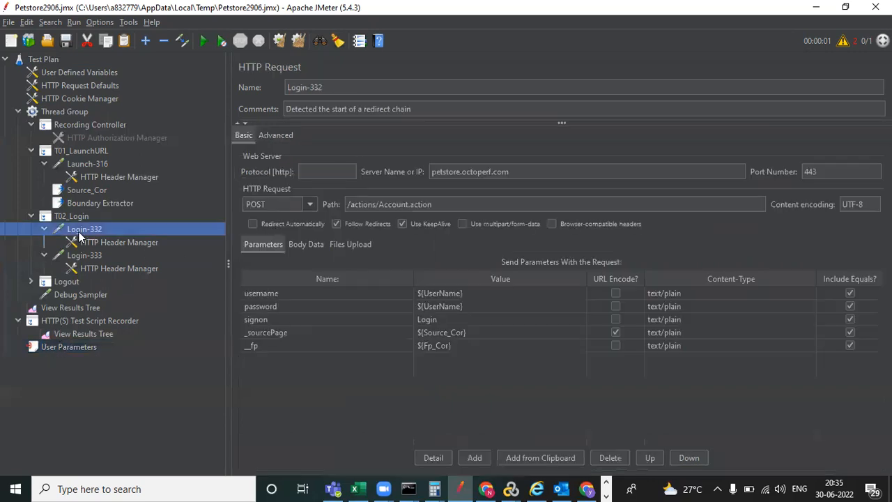
double_click(461, 307)
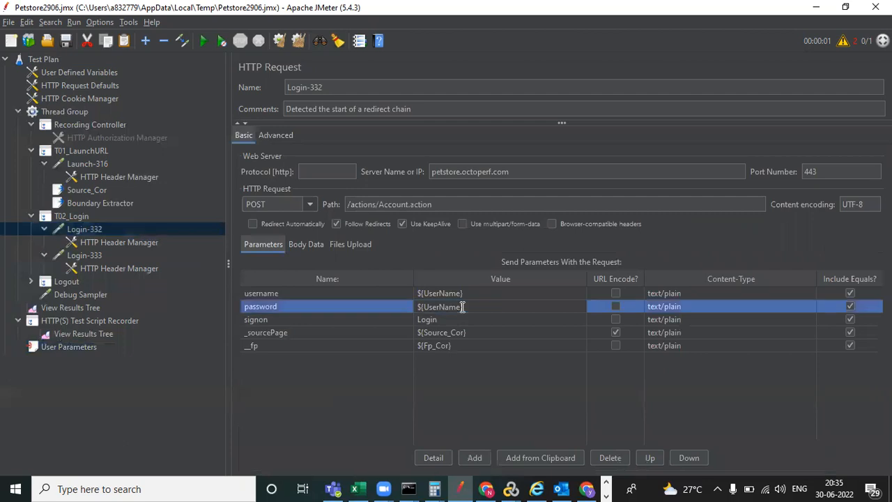
key("BackSpace")
key("BackSpace")
key("BackSpace")
key("BackSpace")
key("BackSpace")
key("BackSpace")
key("BackSpace")
key("BackSpace")
type("Pwd")
left_click(509, 381)
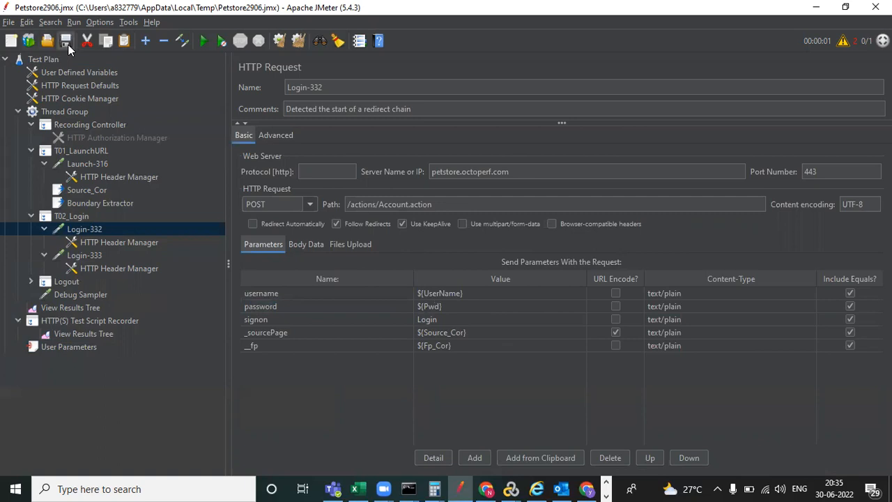
left_click(98, 311)
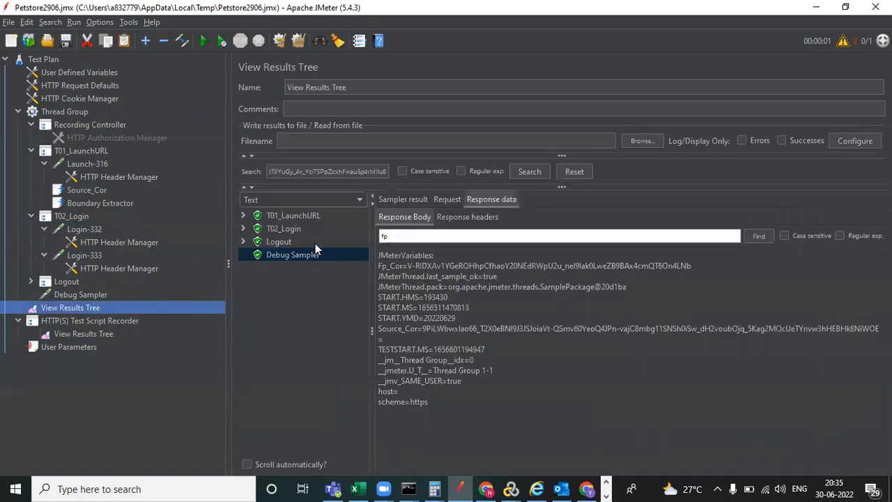
left_click(278, 42)
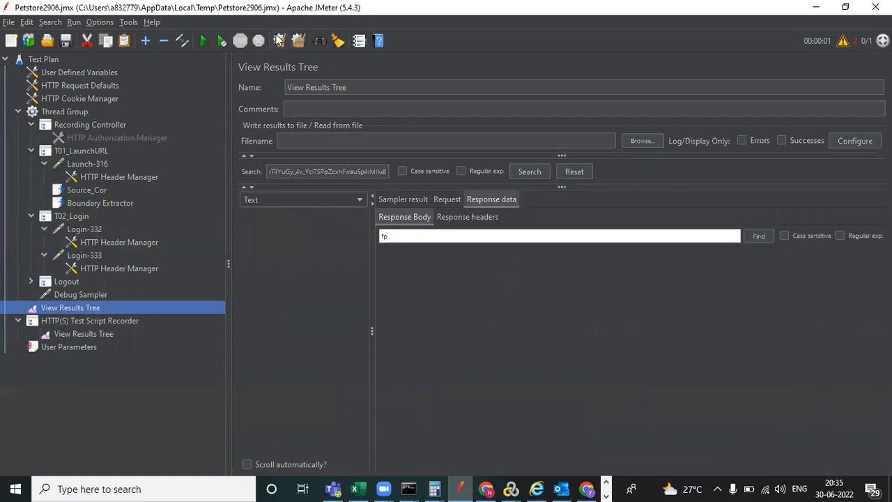
- Run the plan, overwriting the results file, and check UserName and Pwd in the Debug Sampler
left_click(203, 41)
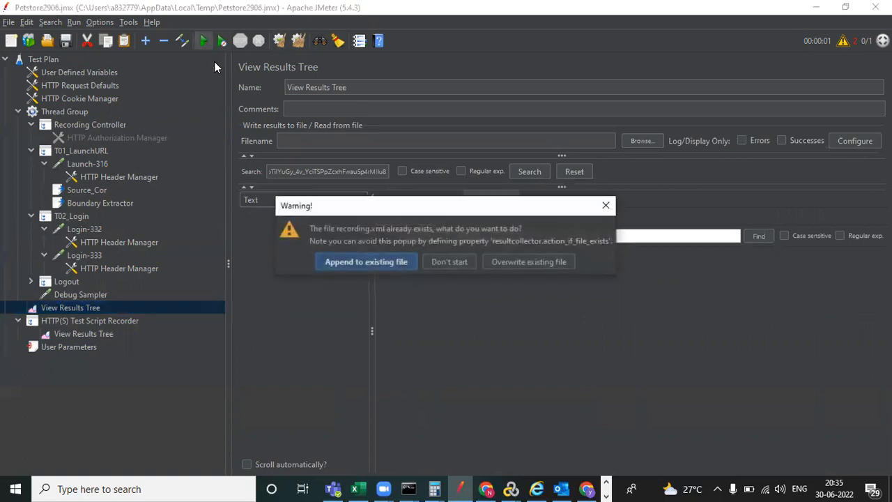
left_click(532, 261)
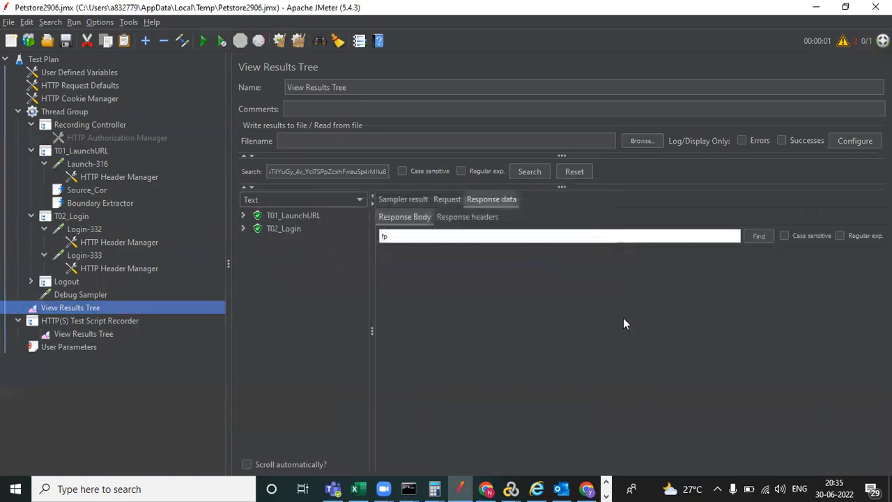
left_click(314, 254)
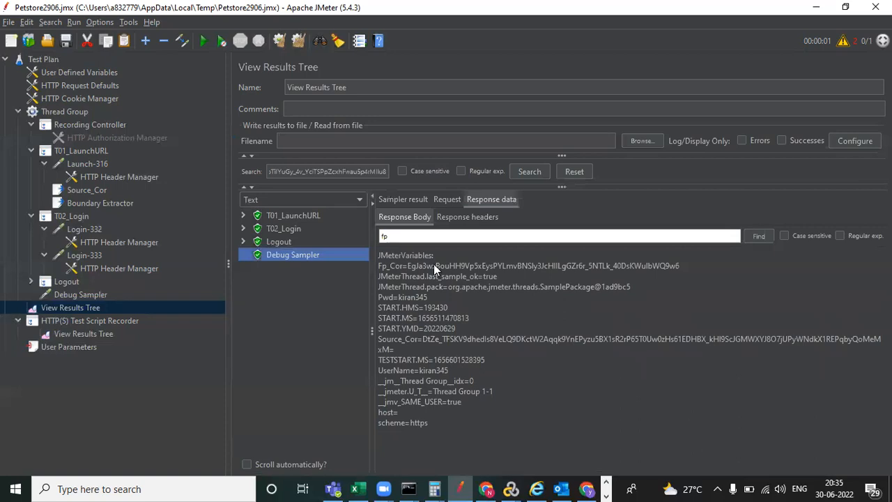
left_click(431, 369)
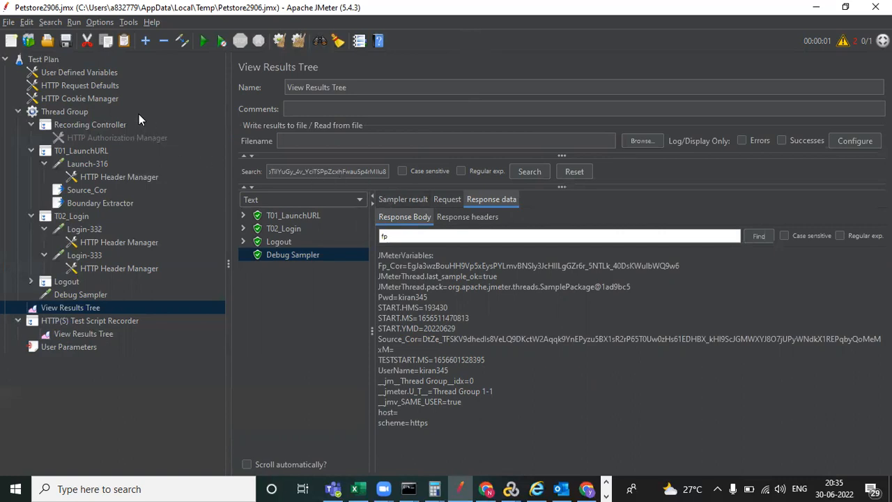
- Add a CSV Data Set Config from the Test Plan's Config Element menu and move it above Thread Group
left_click(44, 58)
right_click(45, 58)
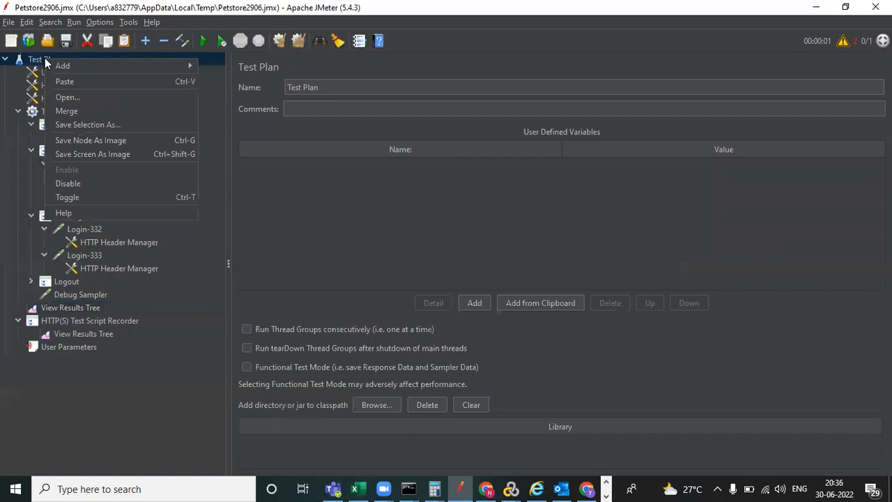
mouse_move(120, 67)
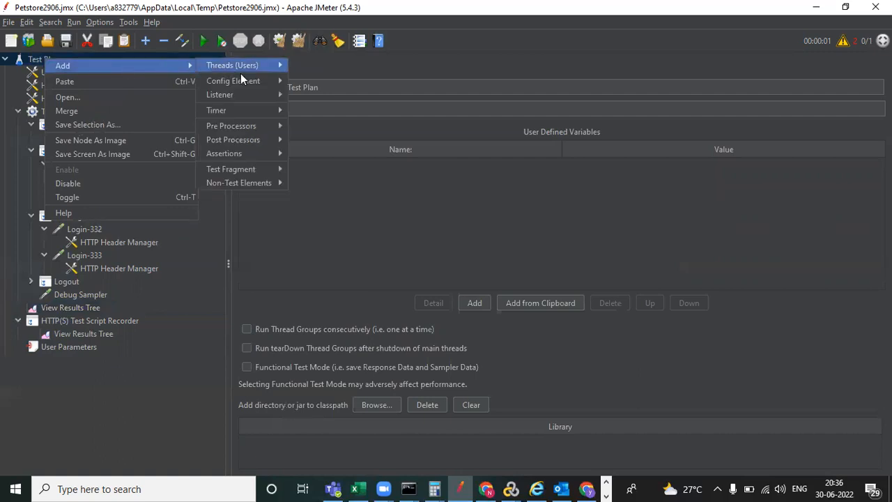
mouse_move(246, 81)
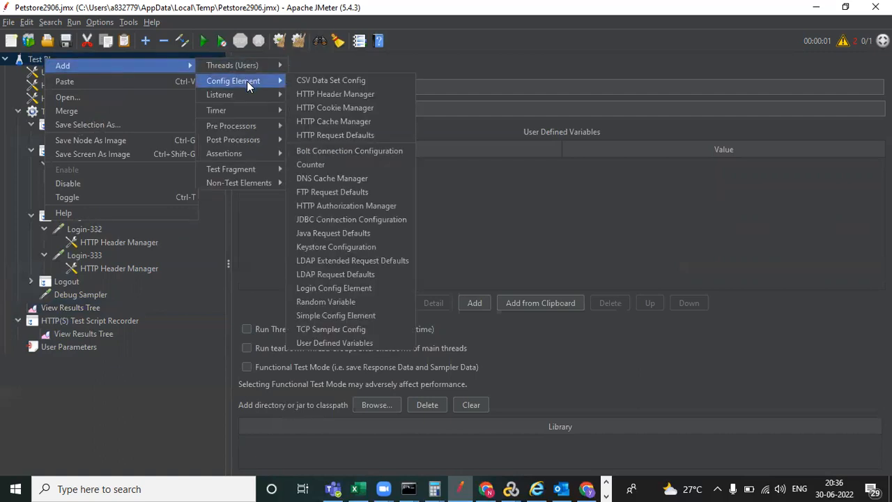
left_click(333, 81)
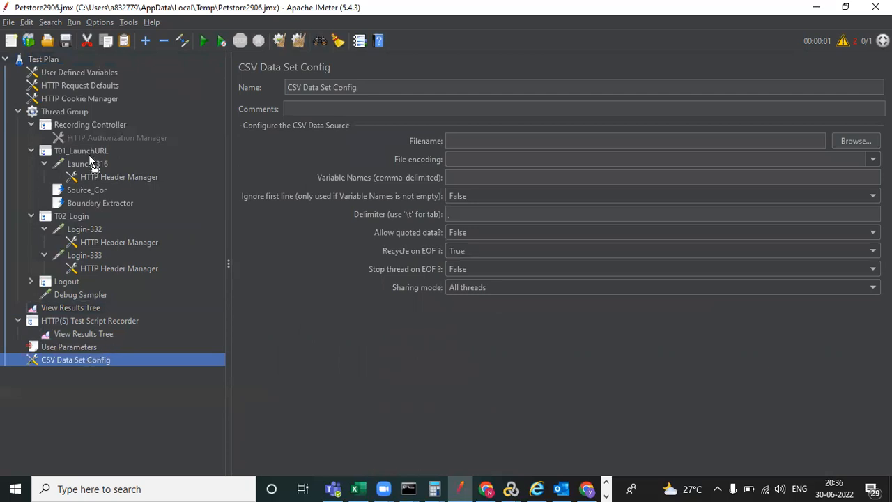
left_click_drag(89, 105, 89, 104)
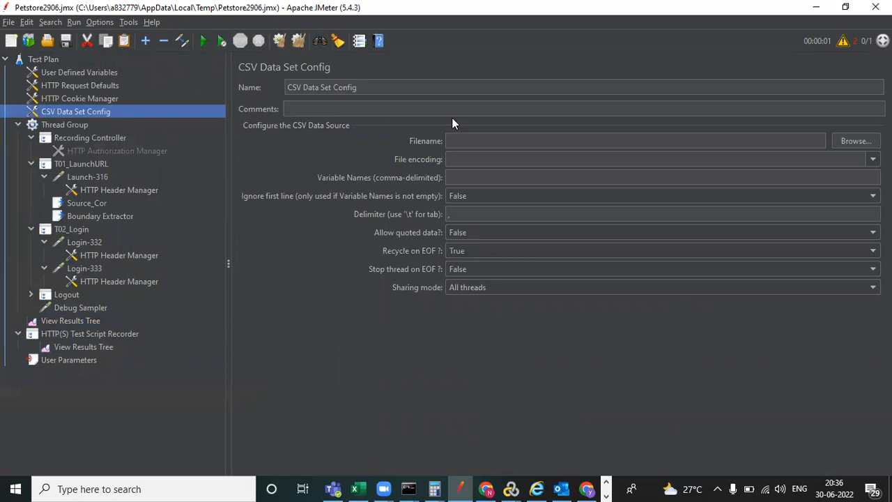
- Write a new Notepad file with header UserName,Pwd and a line with the test user's username and password
left_click(110, 488)
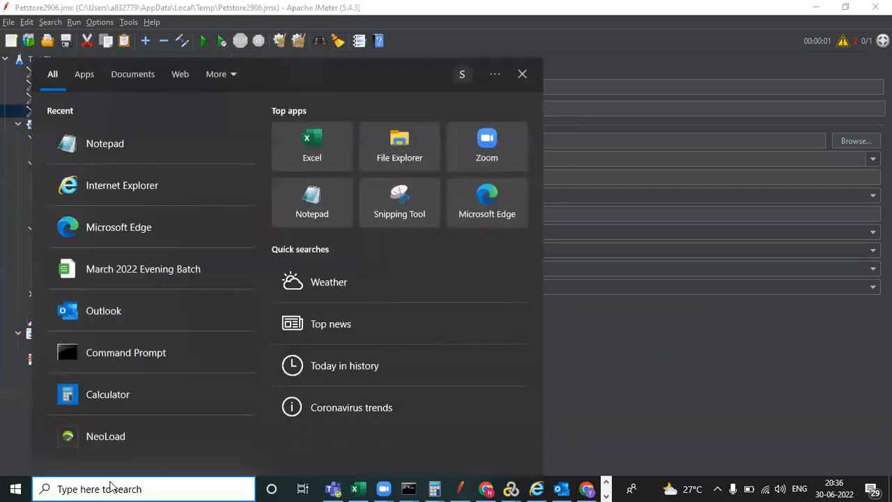
left_click(154, 150)
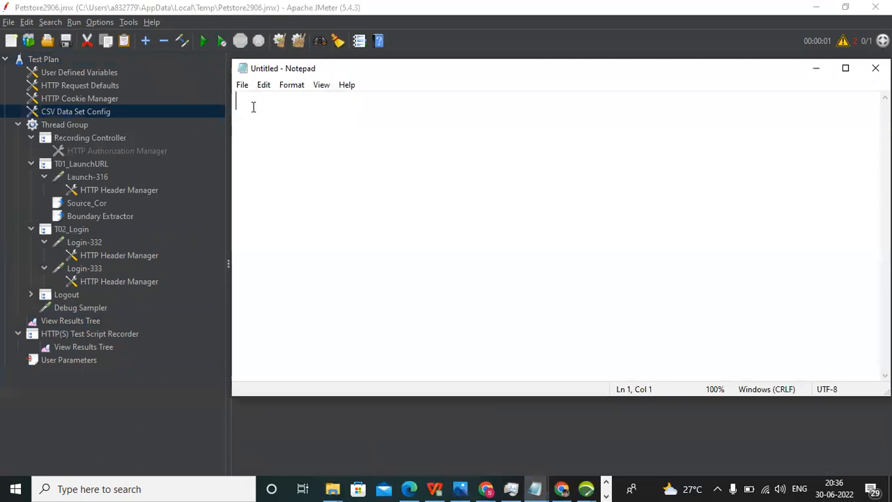
type("Use")
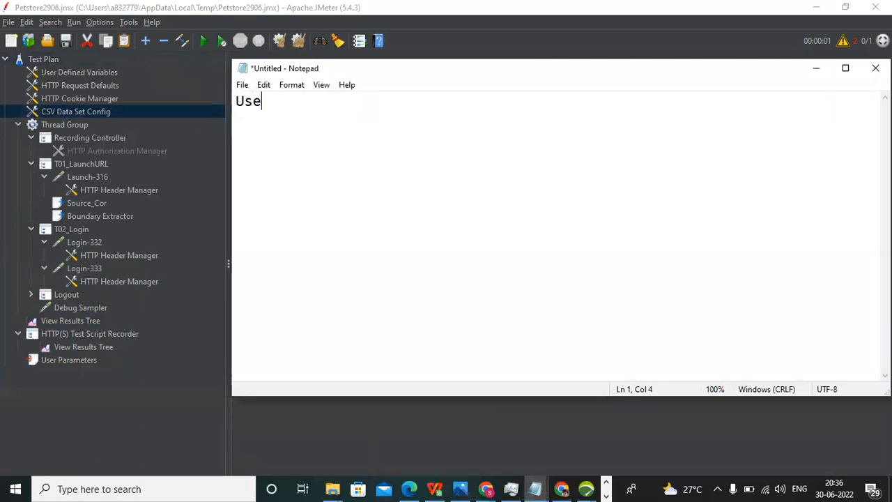
type("rName,Pwd")
key("Return")
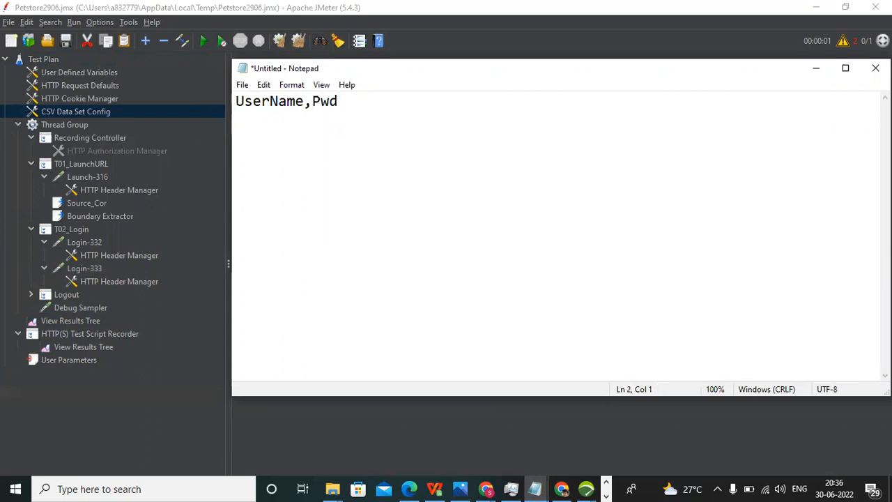
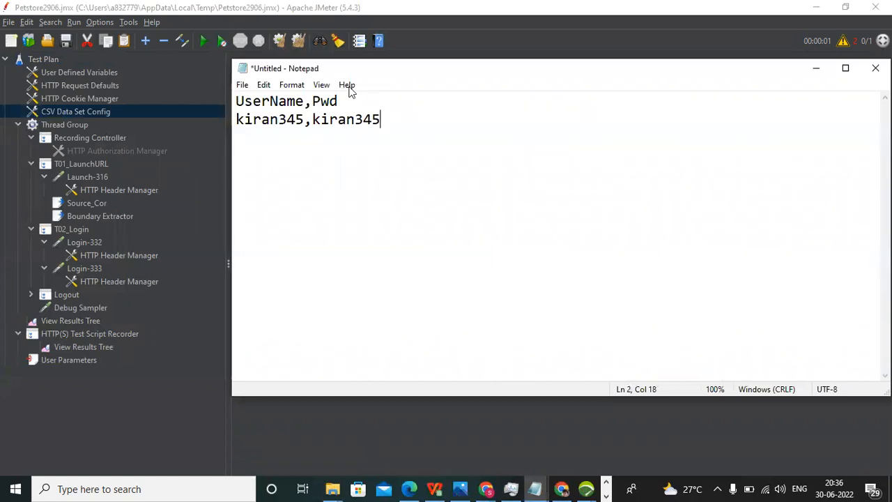
left_click(243, 87)
left_click(327, 165)
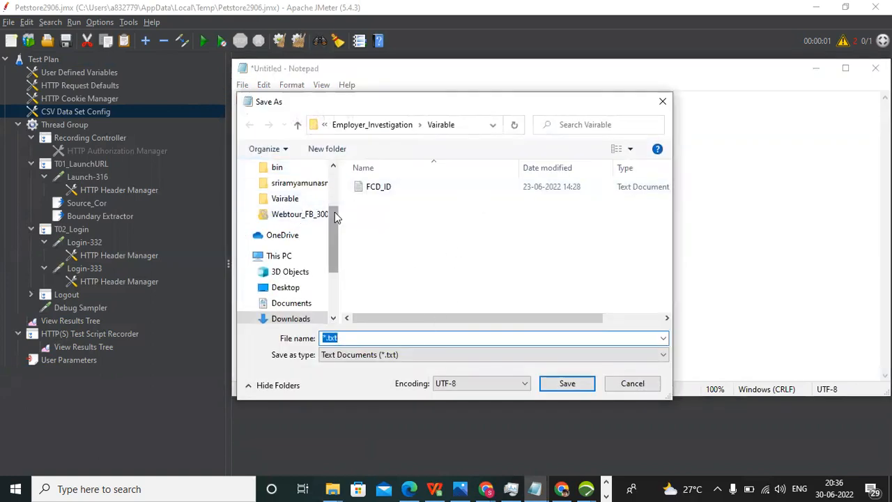
- Save the credentials file to the Desktop as UserData and close Notepad
scroll(334, 212, "up", 3)
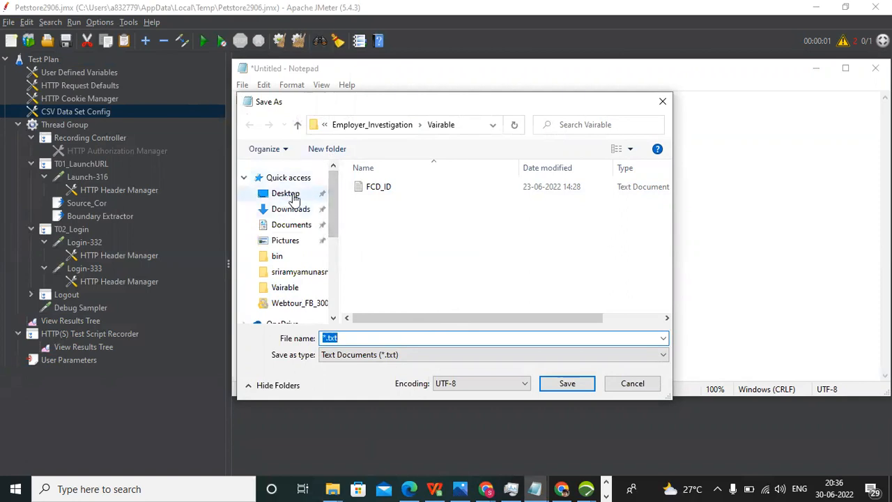
left_click(292, 199)
left_click(350, 337)
double_click(350, 338)
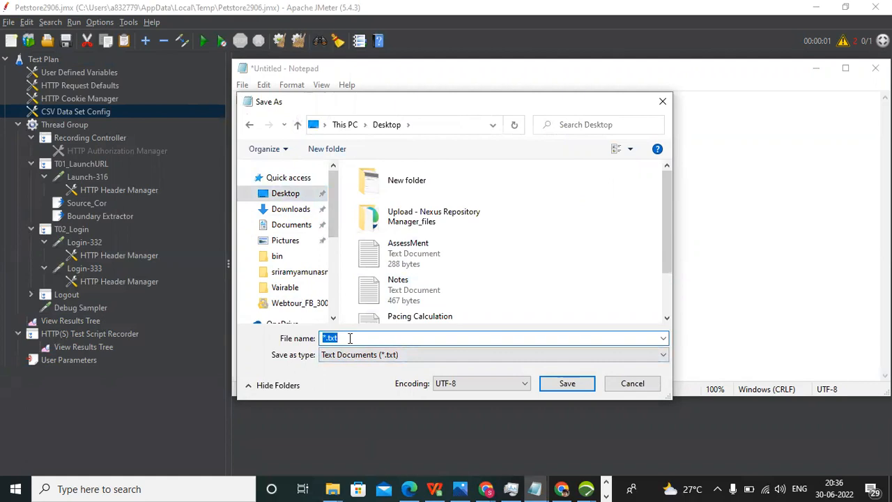
type("Ue")
key("BackSpace")
type("serData")
left_click(566, 384)
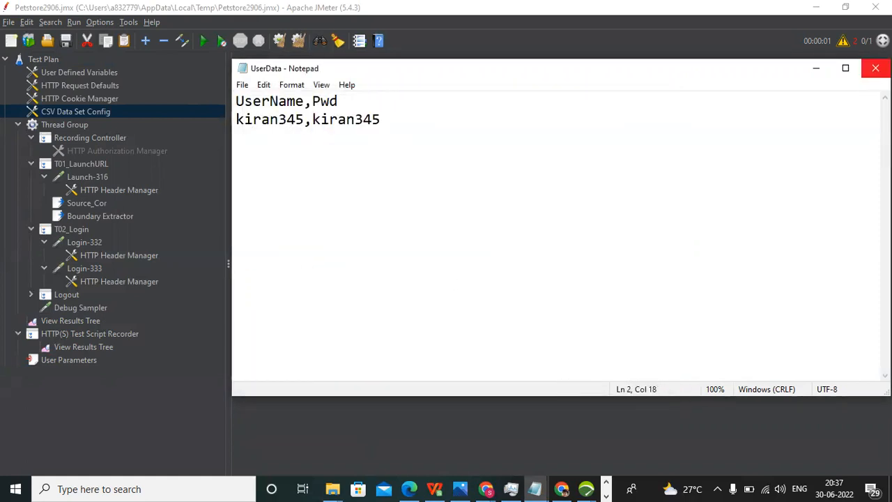
left_click(875, 68)
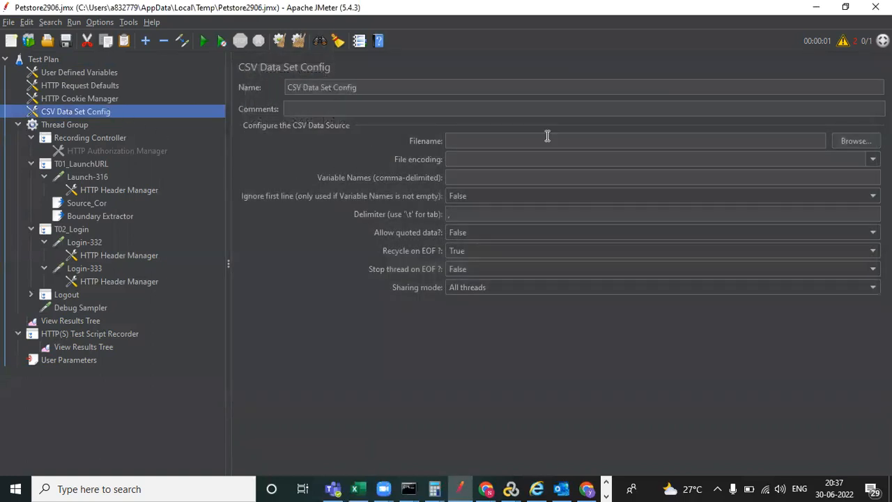
- Browse for the CSV data file, look in the OneDrive folder, then cancel the chooser
left_click(490, 139)
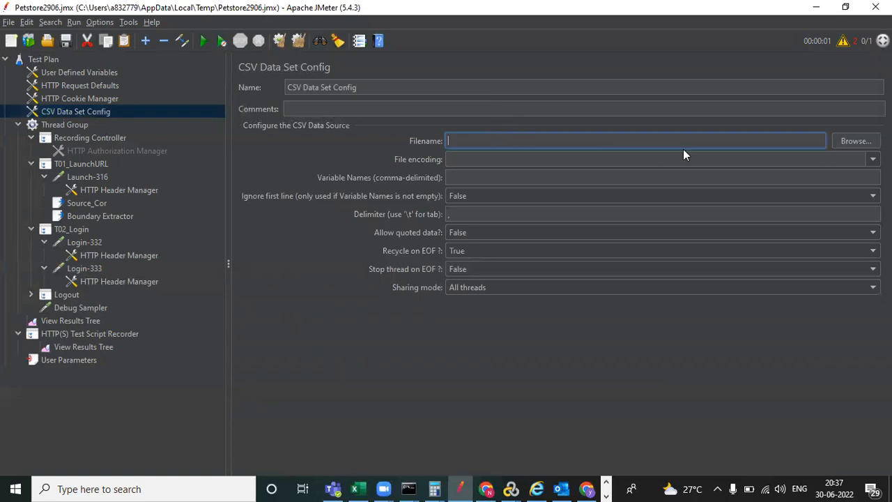
left_click(848, 142)
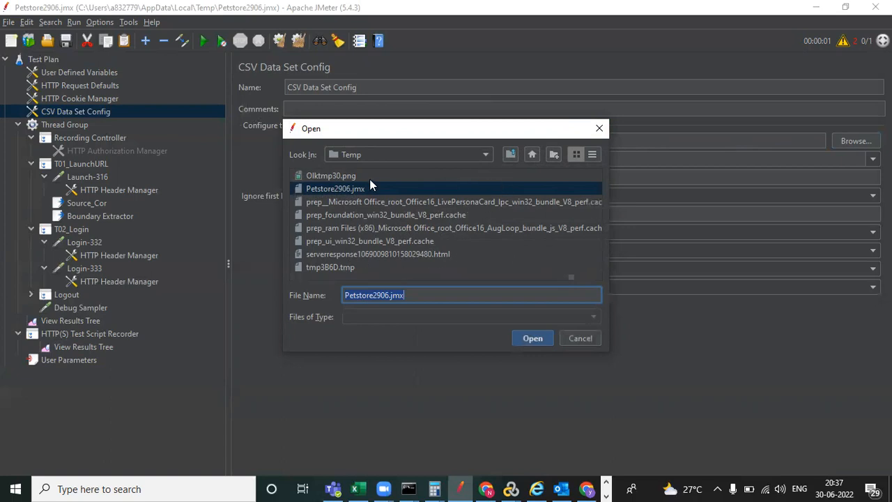
left_click(597, 129)
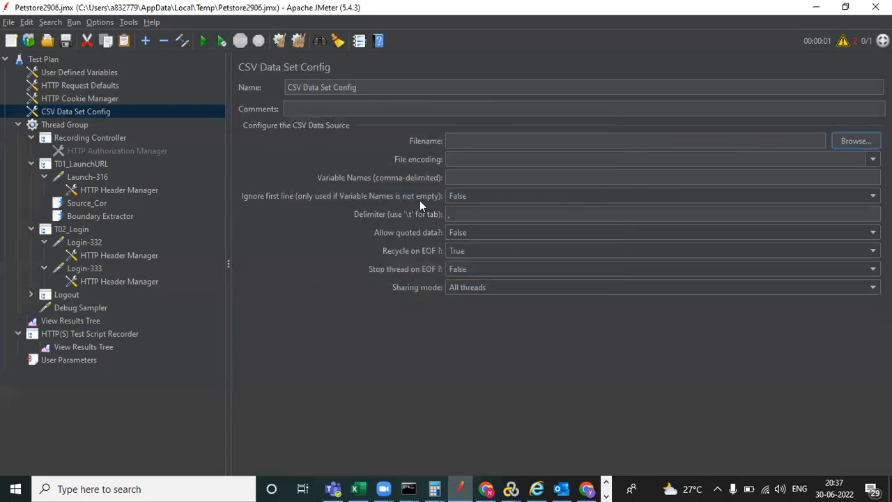
left_click(576, 137)
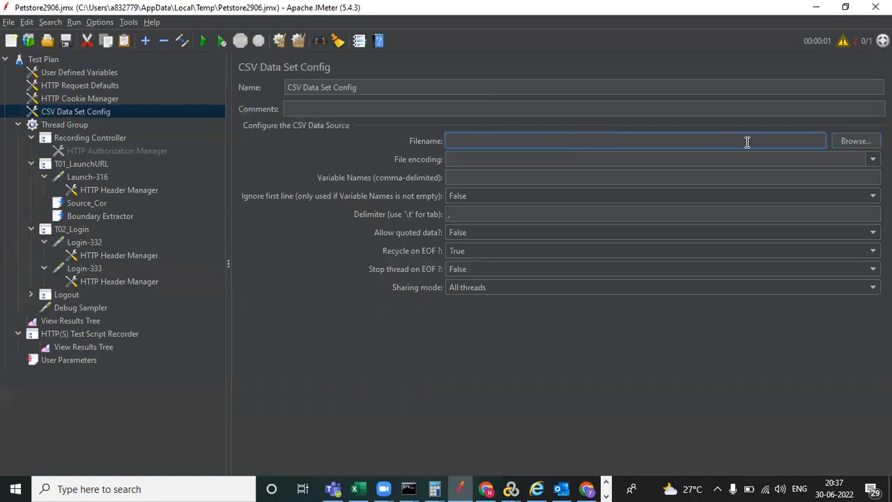
left_click(856, 140)
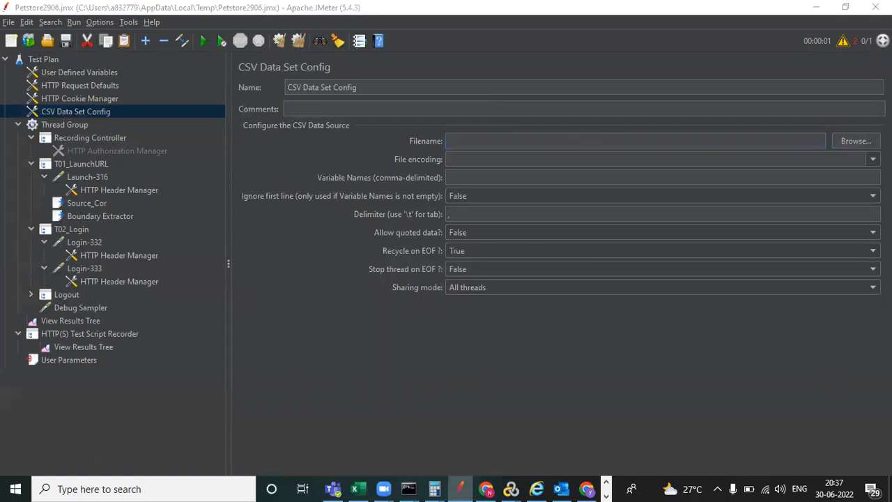
left_click(486, 158)
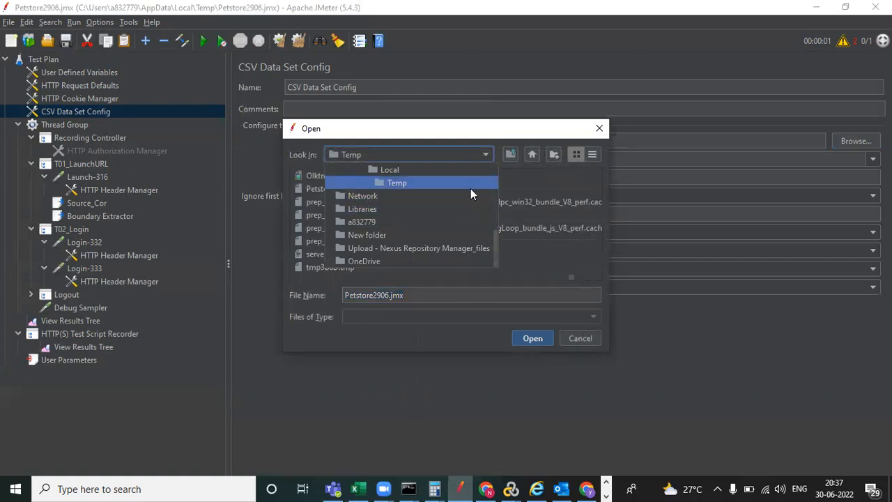
left_click(439, 261)
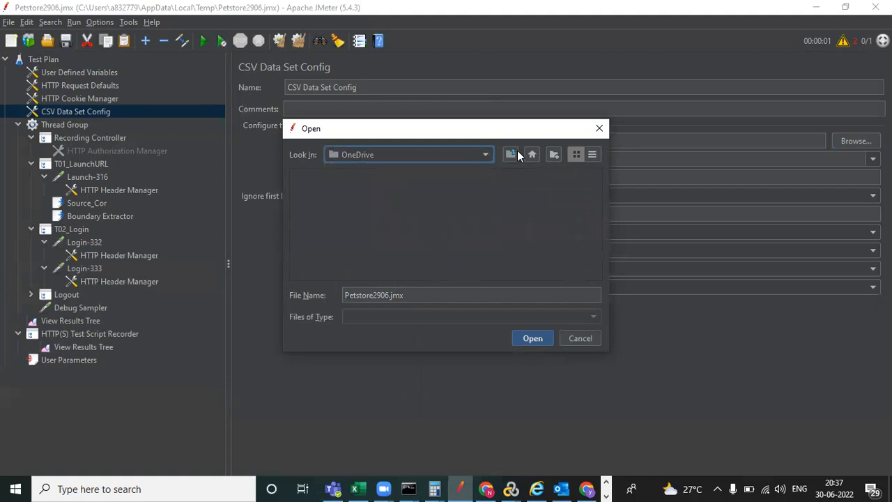
left_click(599, 129)
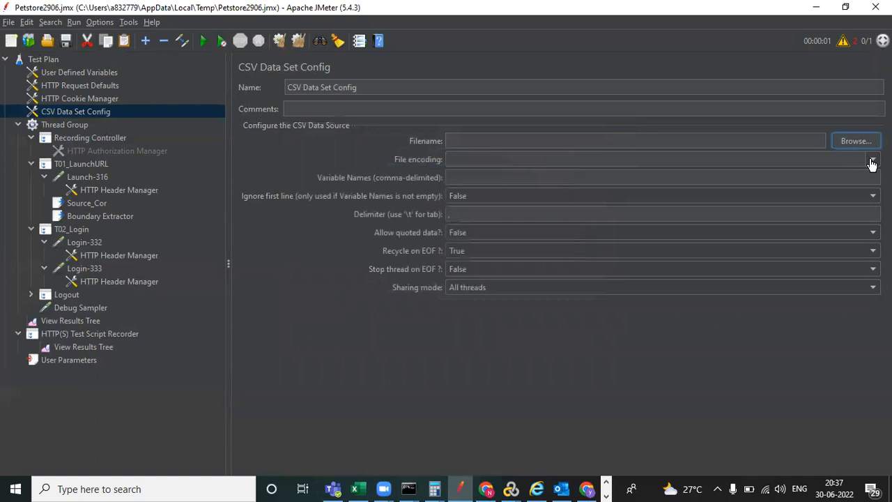
- Browse again, check the folder list, and dismiss the chooser without picking a file
left_click(494, 140)
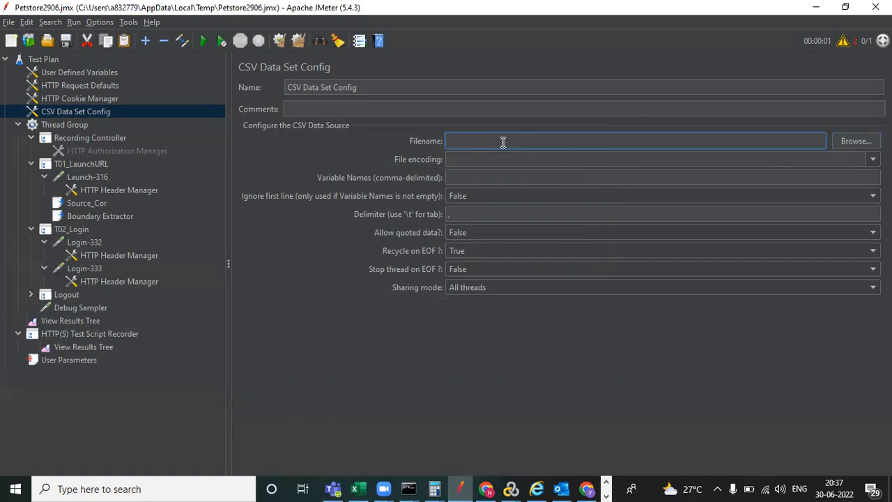
left_click(857, 141)
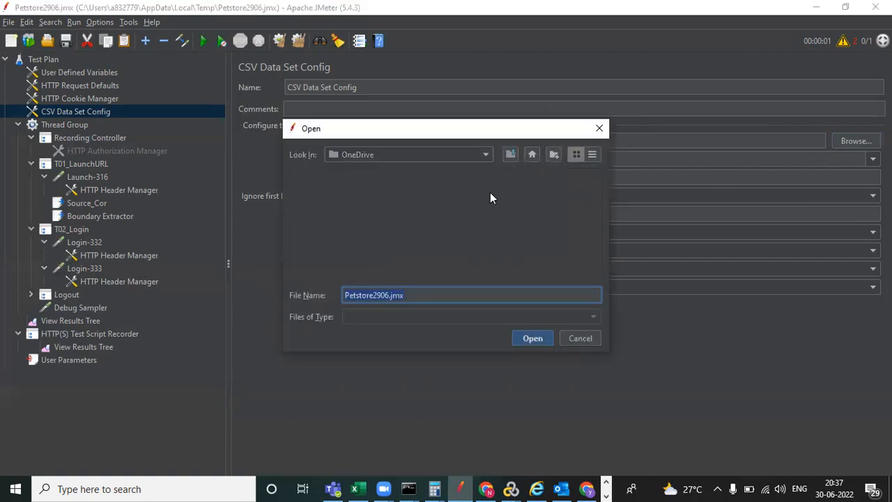
left_click(486, 157)
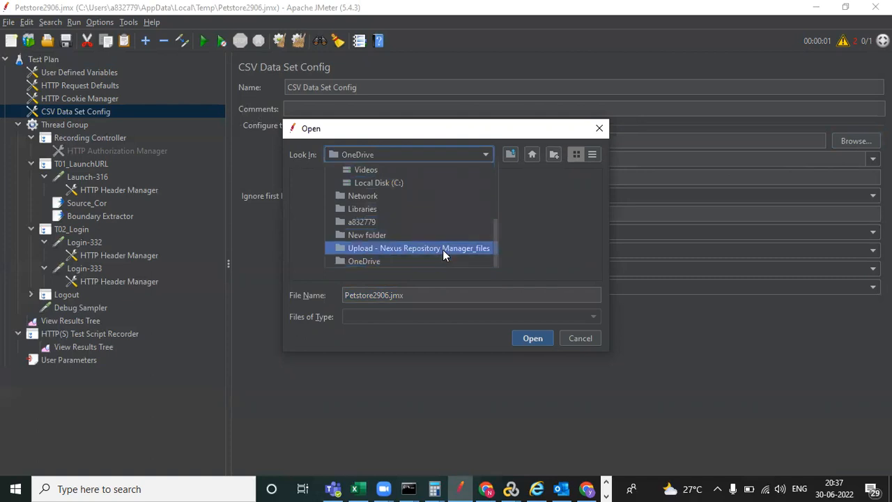
left_click(542, 239)
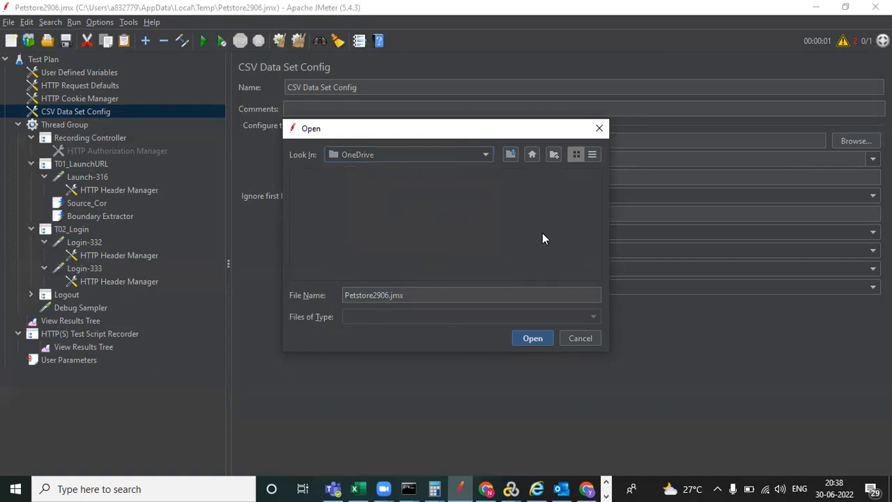
left_click(600, 129)
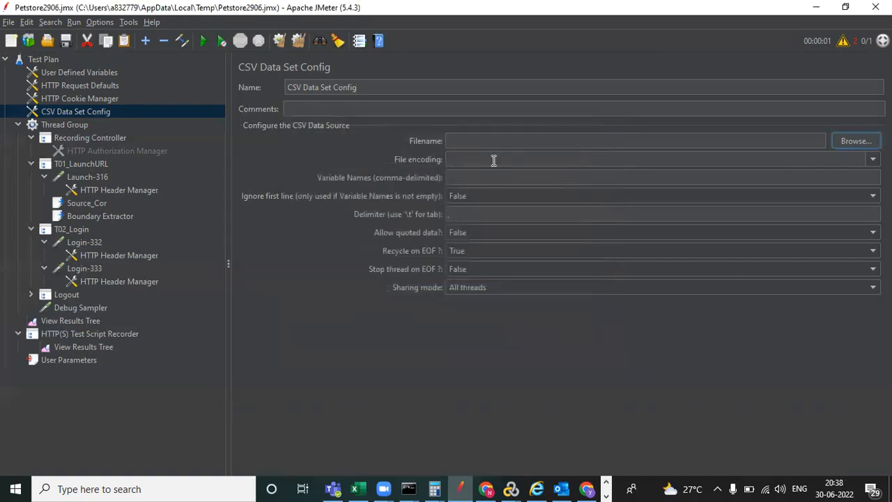
- Set File encoding to UTF-8 and Variable Names to UserName,Pwd
left_click(546, 159)
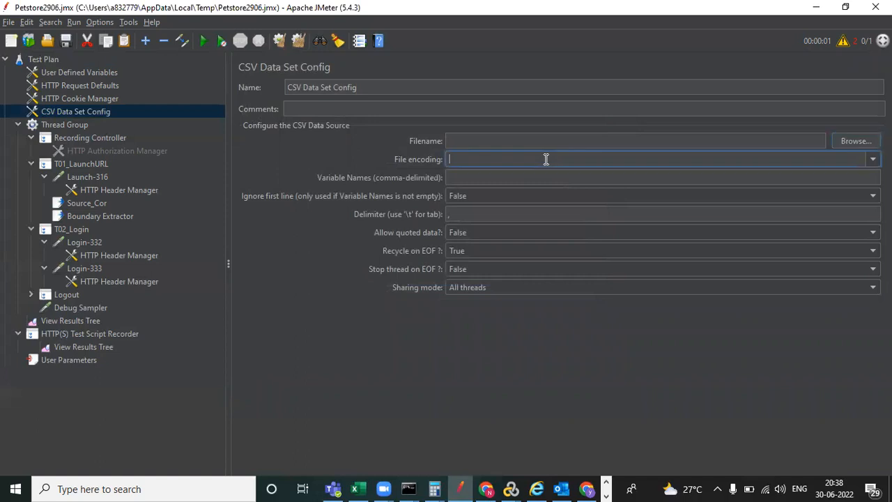
left_click(871, 159)
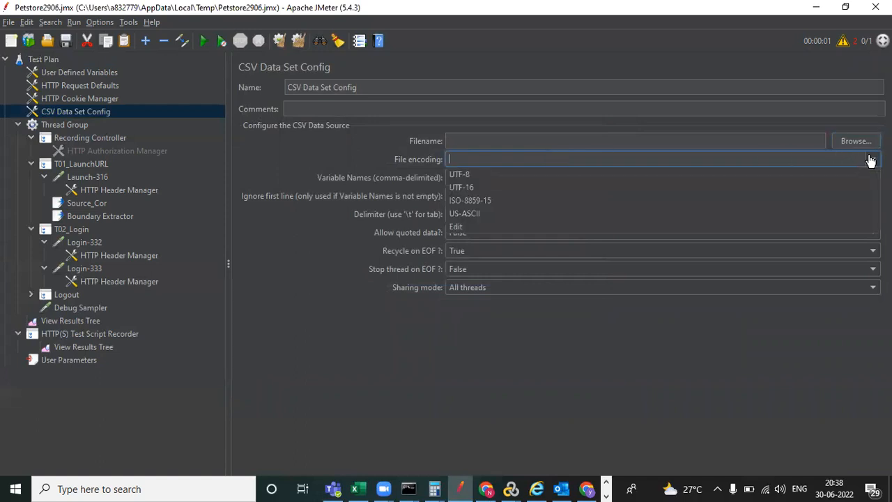
left_click(543, 173)
left_click(544, 174)
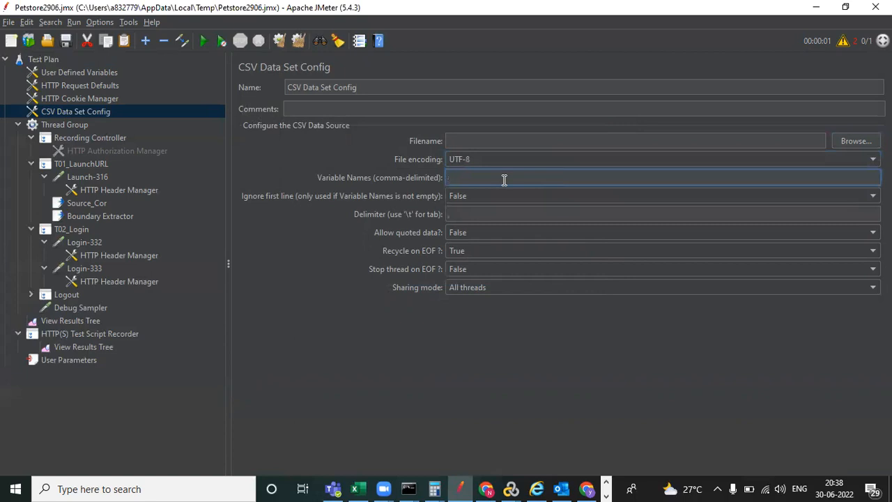
type("UserName,Pwd")
- Set Ignore first line to True in the CSV Data Set Config
left_click(478, 195)
left_click(478, 195)
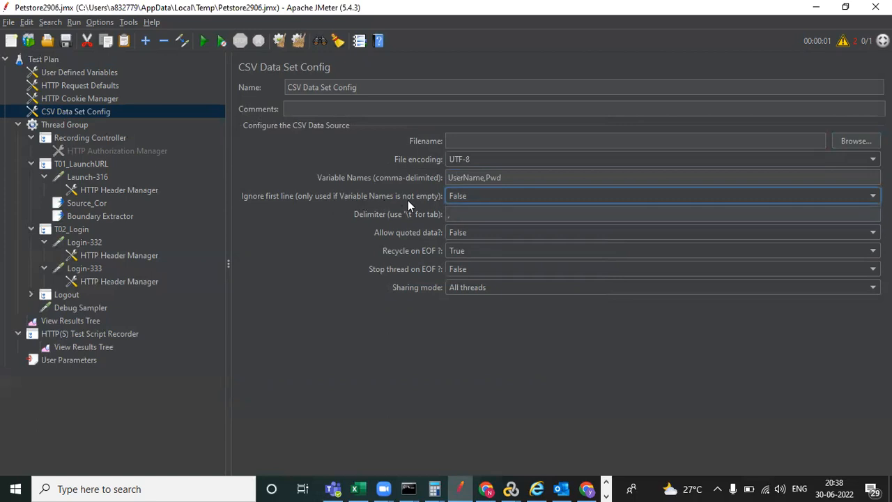
left_click(478, 195)
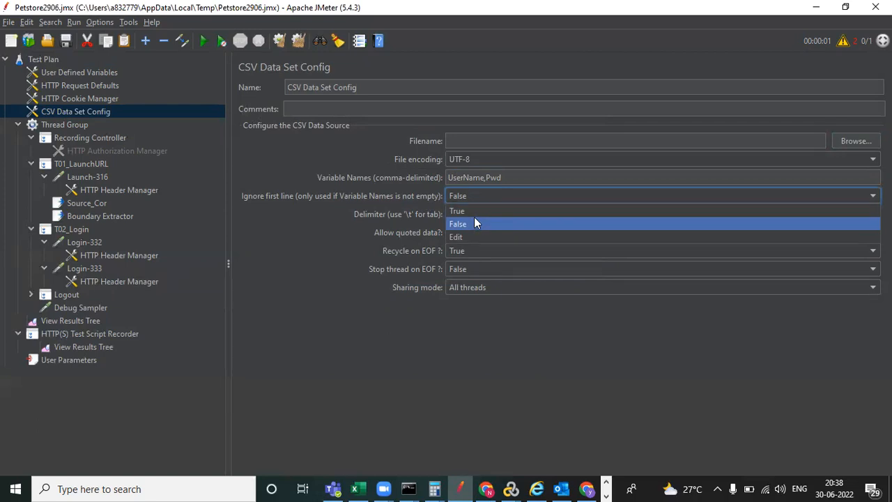
left_click(475, 212)
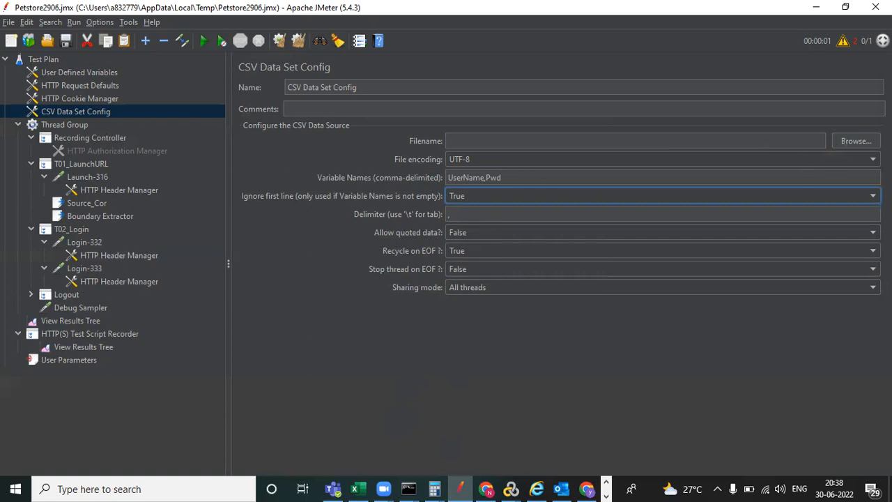
left_click(795, 142)
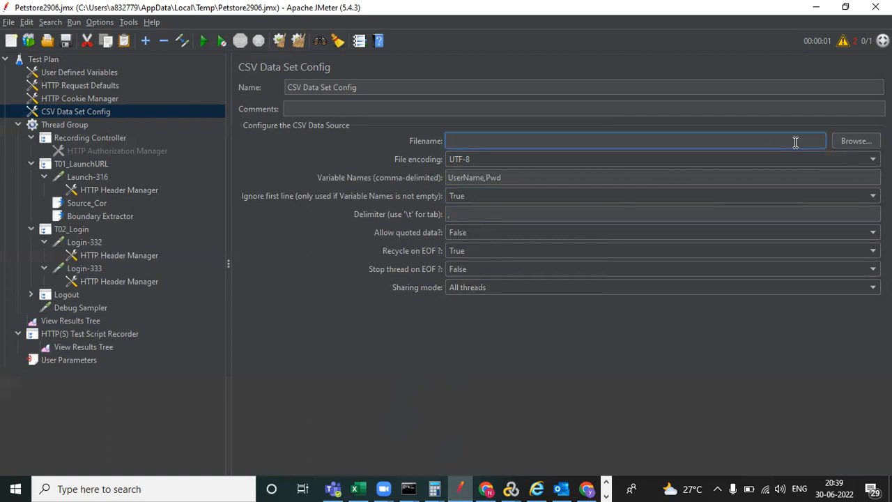
- Choose Desktop\UserData.txt as the CSV Data Set Config filename
left_click(856, 140)
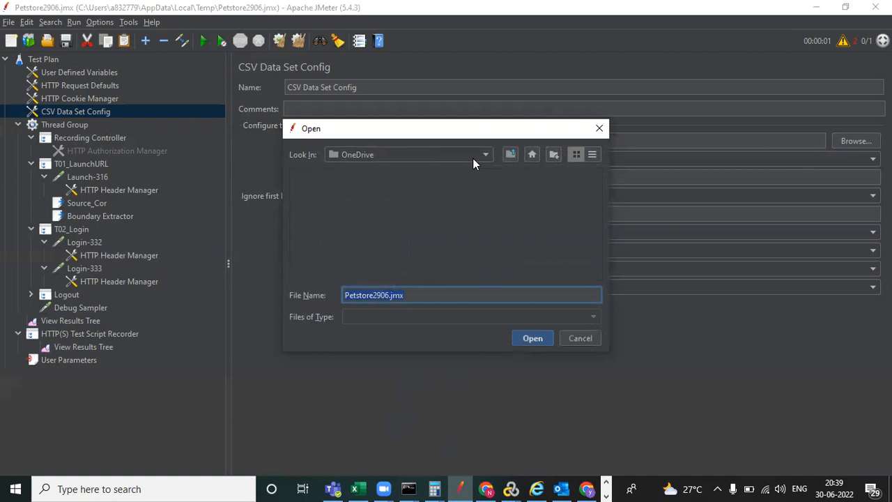
left_click(533, 154)
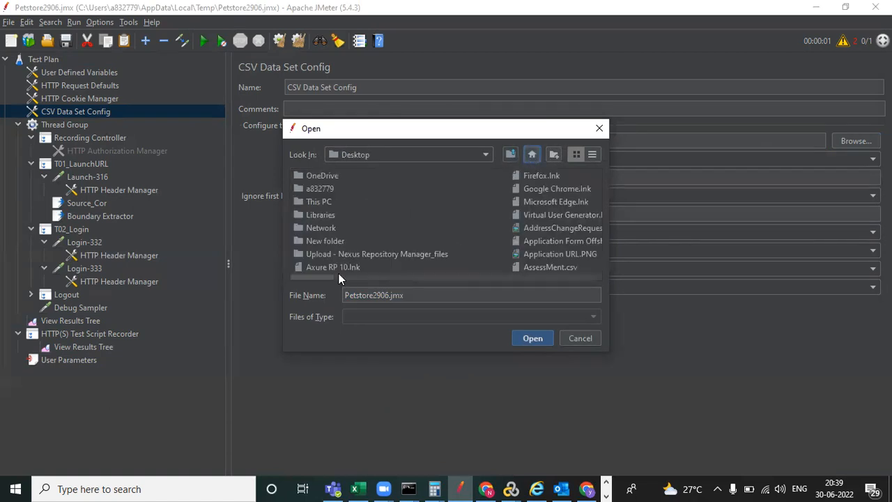
left_click(318, 204)
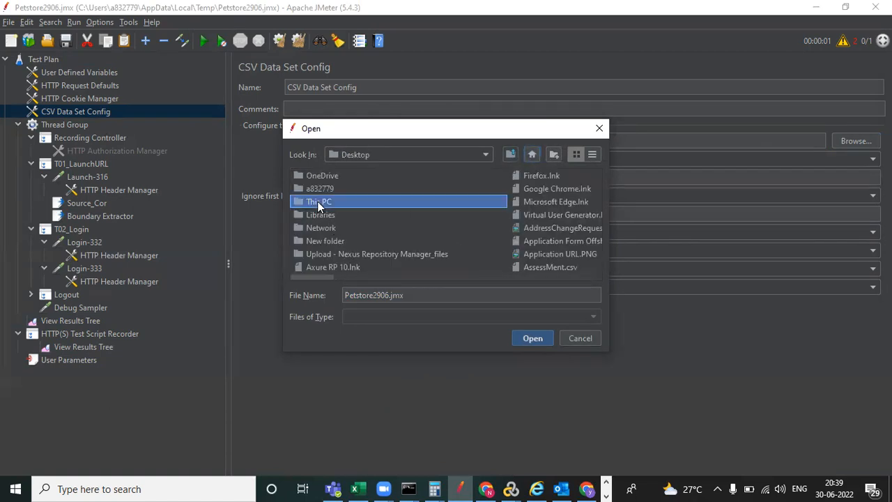
mouse_move(315, 276)
left_mouse_down()
mouse_move(520, 280)
mouse_move(298, 268)
mouse_move(317, 267)
left_mouse_up()
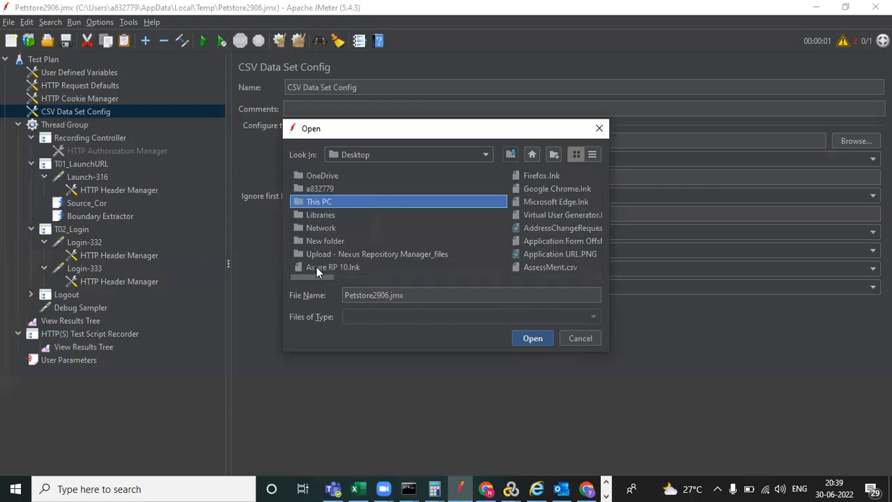
left_click(354, 255)
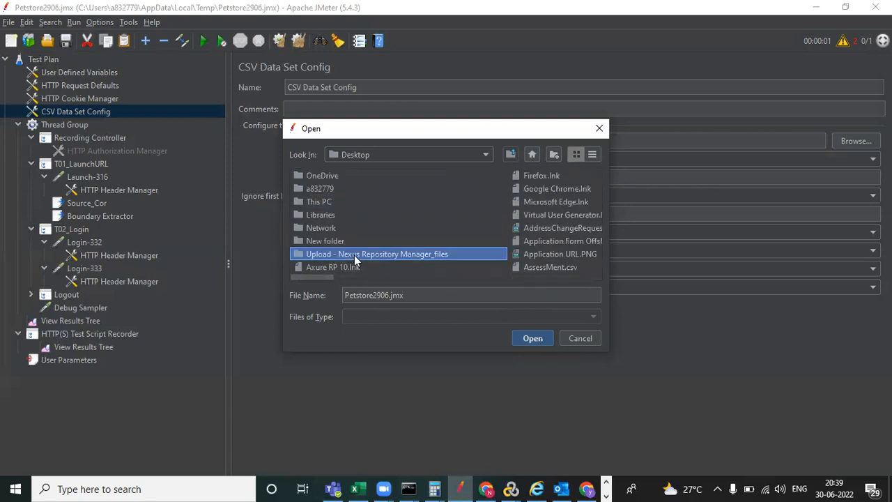
key("u")
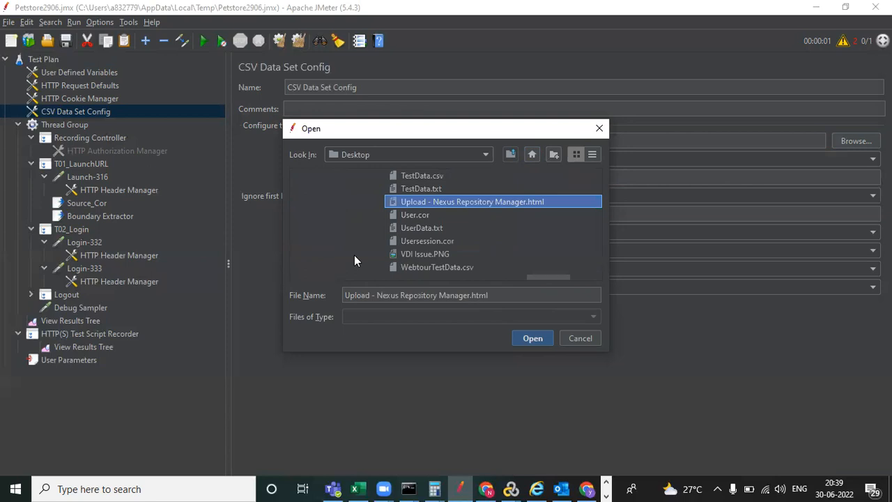
left_click(427, 229)
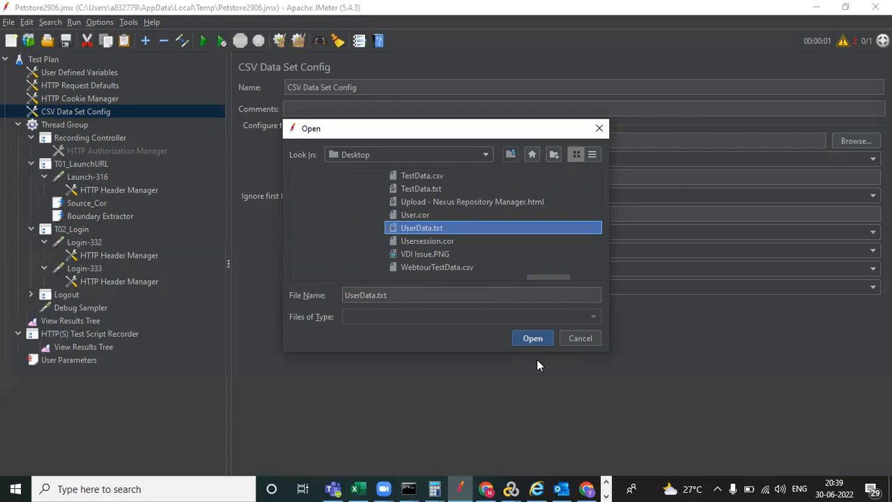
left_click(532, 339)
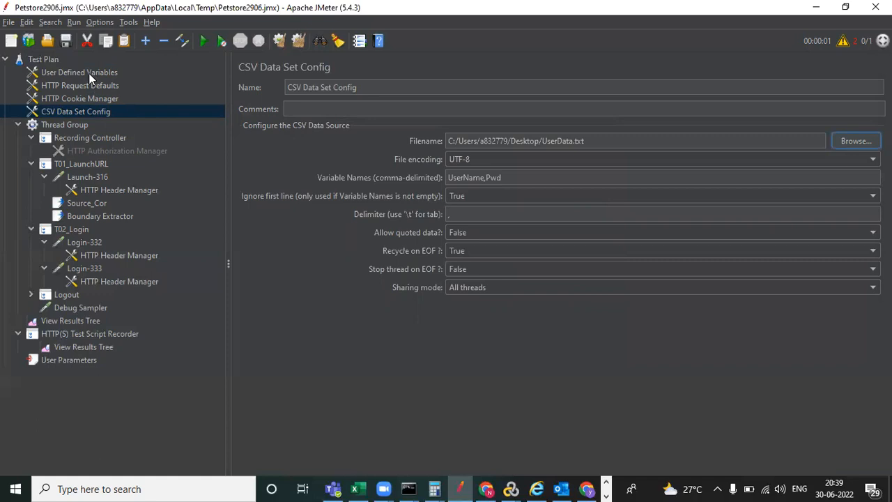
- Disable User Parameters, reselect CSV Data Set Config, and start a new test run
left_click(88, 124)
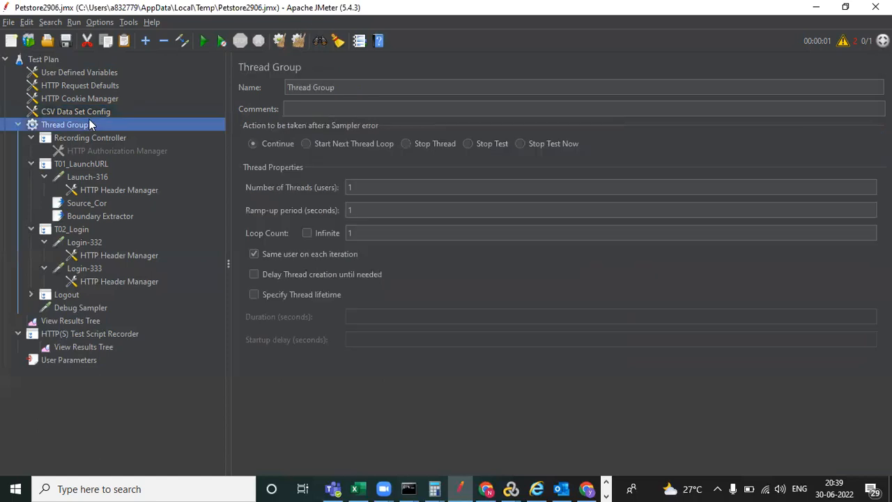
left_click(79, 360)
right_click(79, 360)
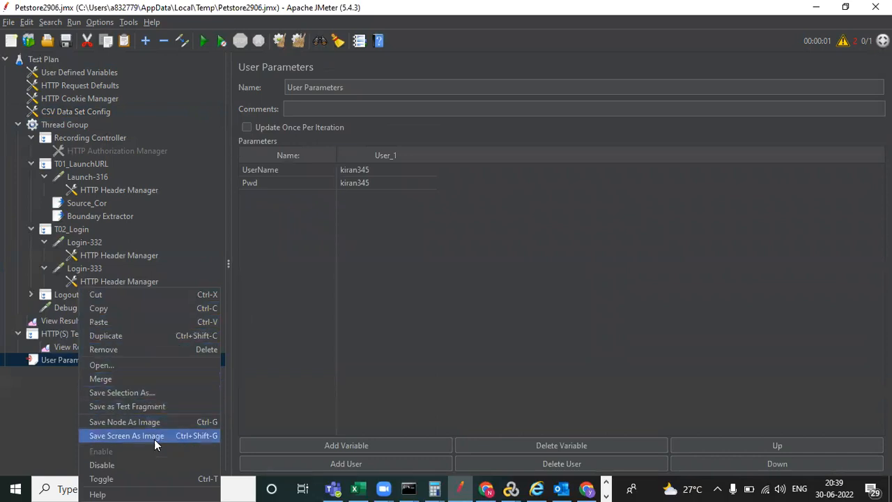
left_click(133, 466)
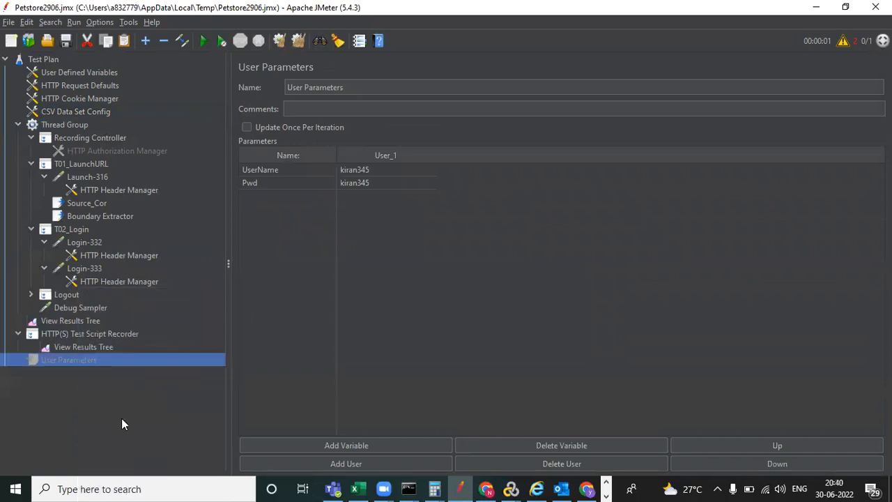
left_click(91, 112)
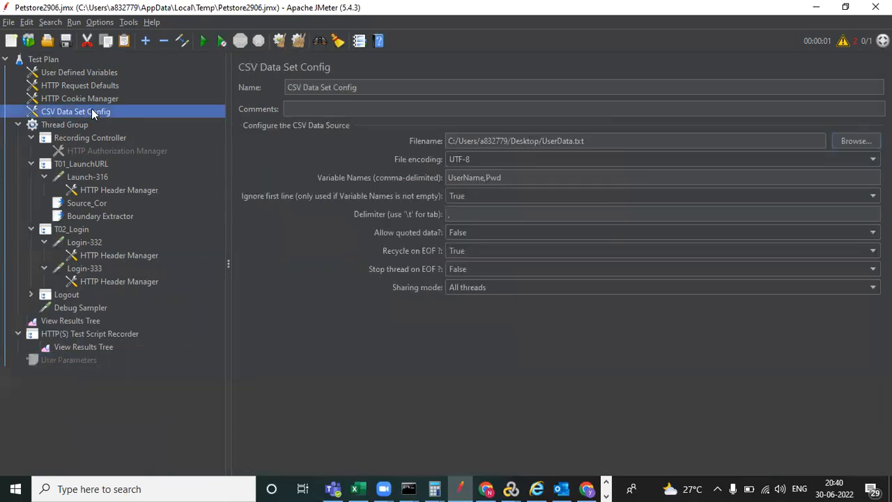
left_click(202, 42)
- Clear View Results Tree, rerun overwriting the results file, and check Debug Sampler's UserName and Pwd
left_click(551, 260)
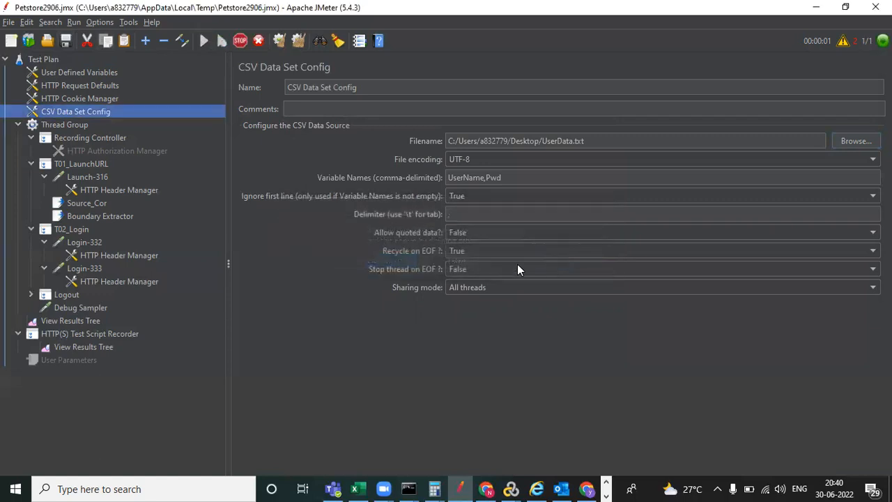
left_click(78, 321)
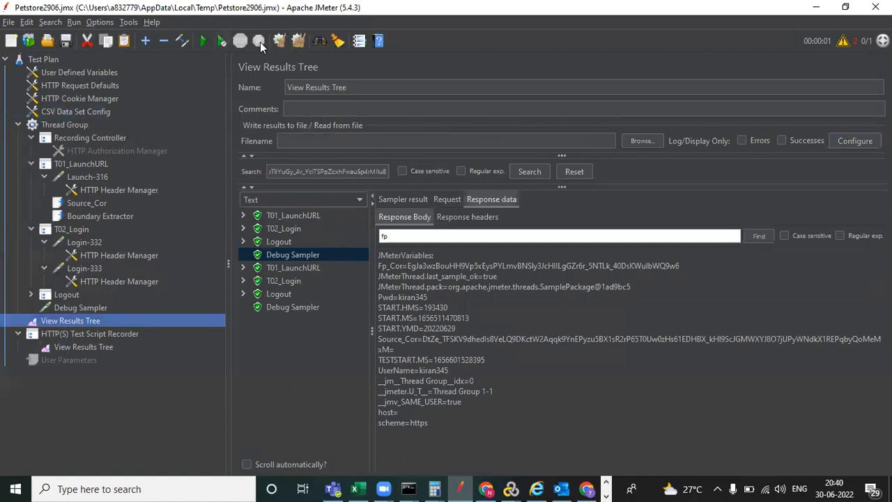
left_click(279, 43)
left_click(203, 41)
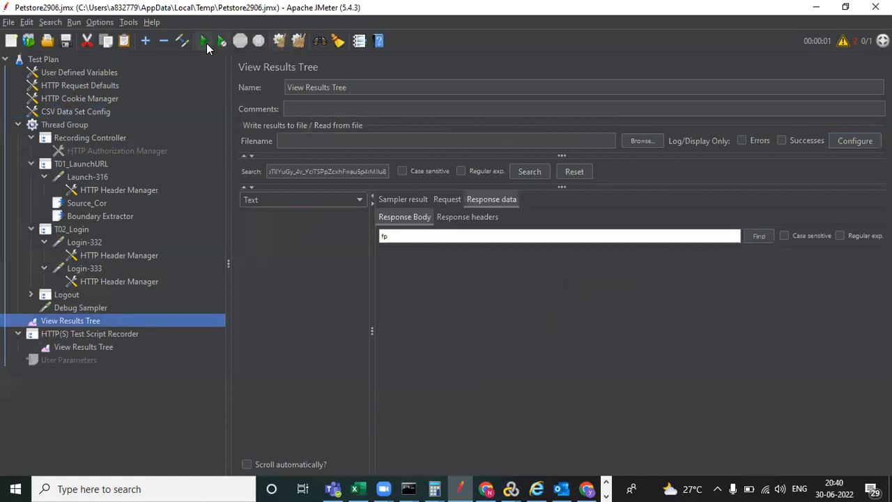
left_click(537, 261)
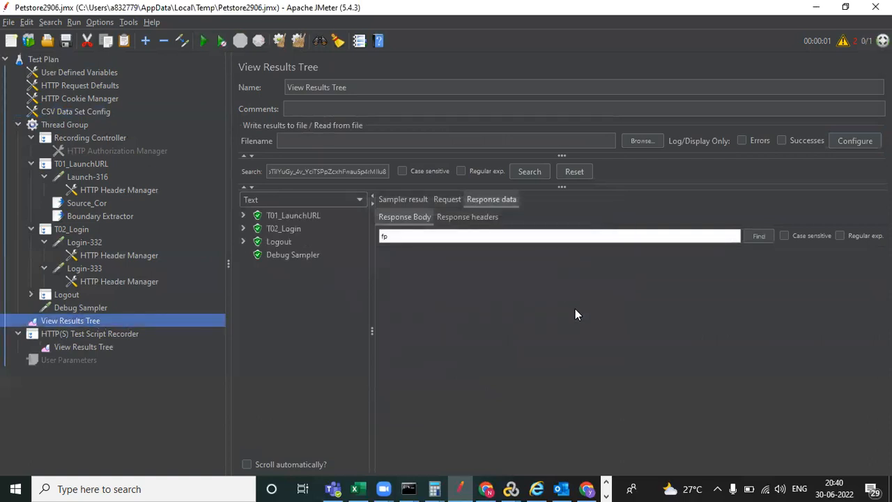
left_click(303, 255)
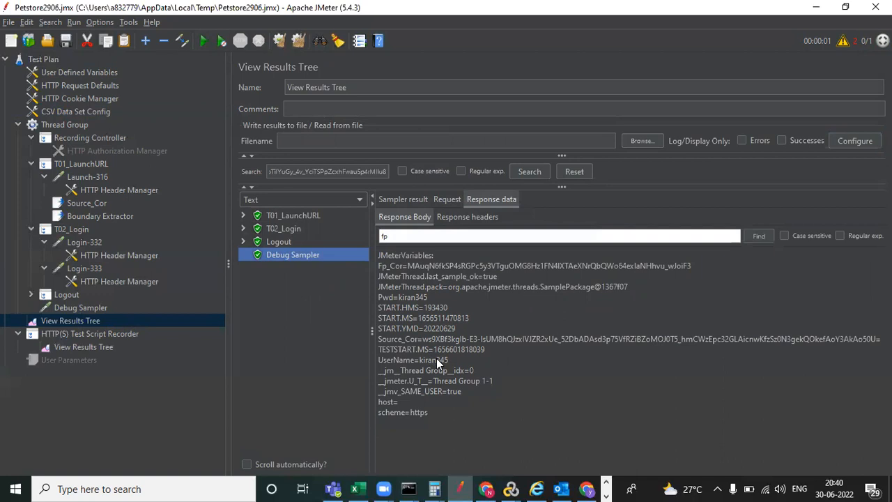
left_click(69, 114)
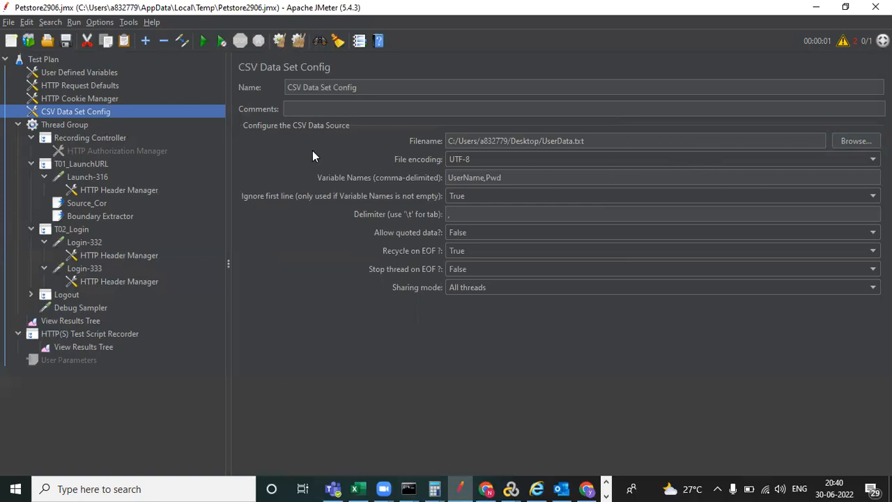
- Drag User Parameters up below CSV Data Set Config and check both elements' settings
left_click(79, 360)
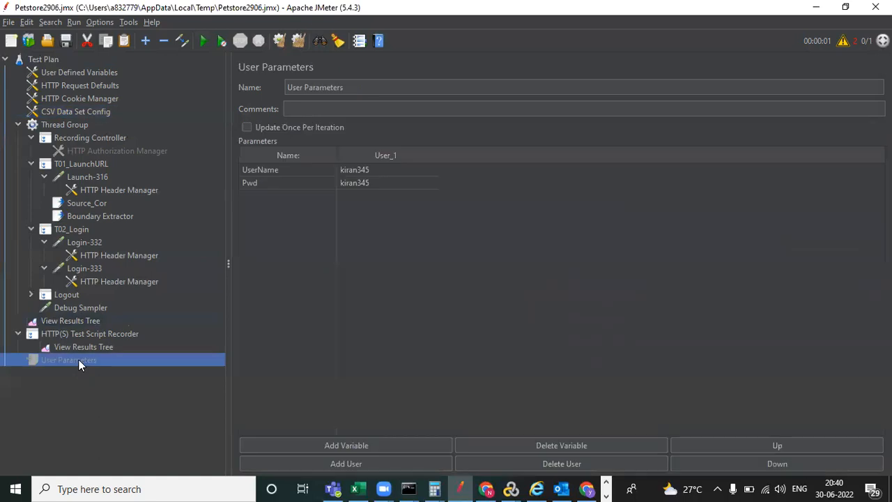
left_click_drag(82, 119, 82, 120)
left_click(88, 112)
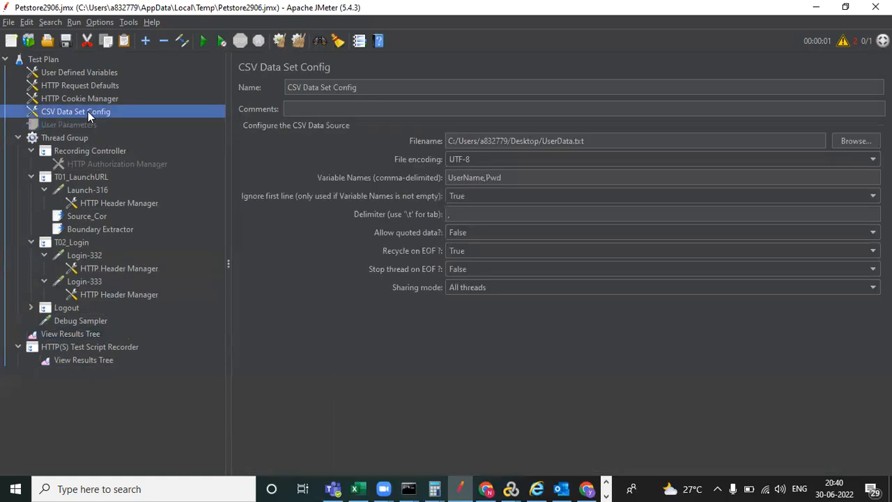
left_click(97, 124)
left_click(99, 113)
left_click(92, 125)
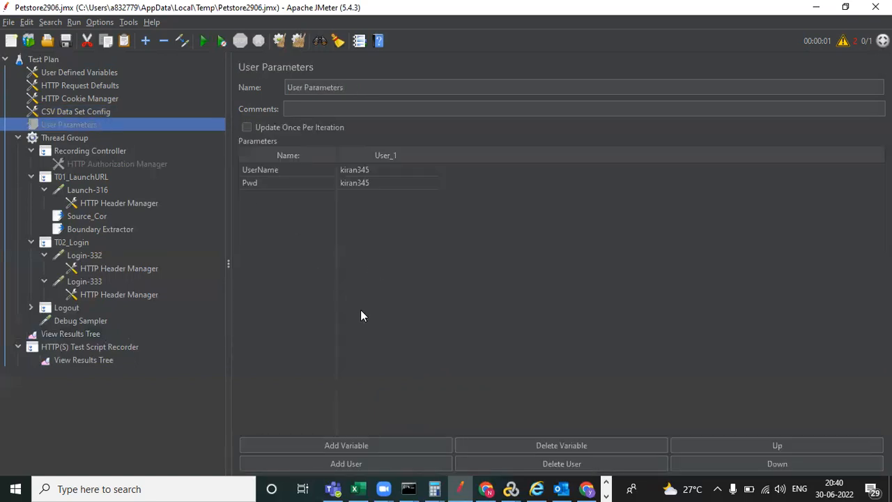